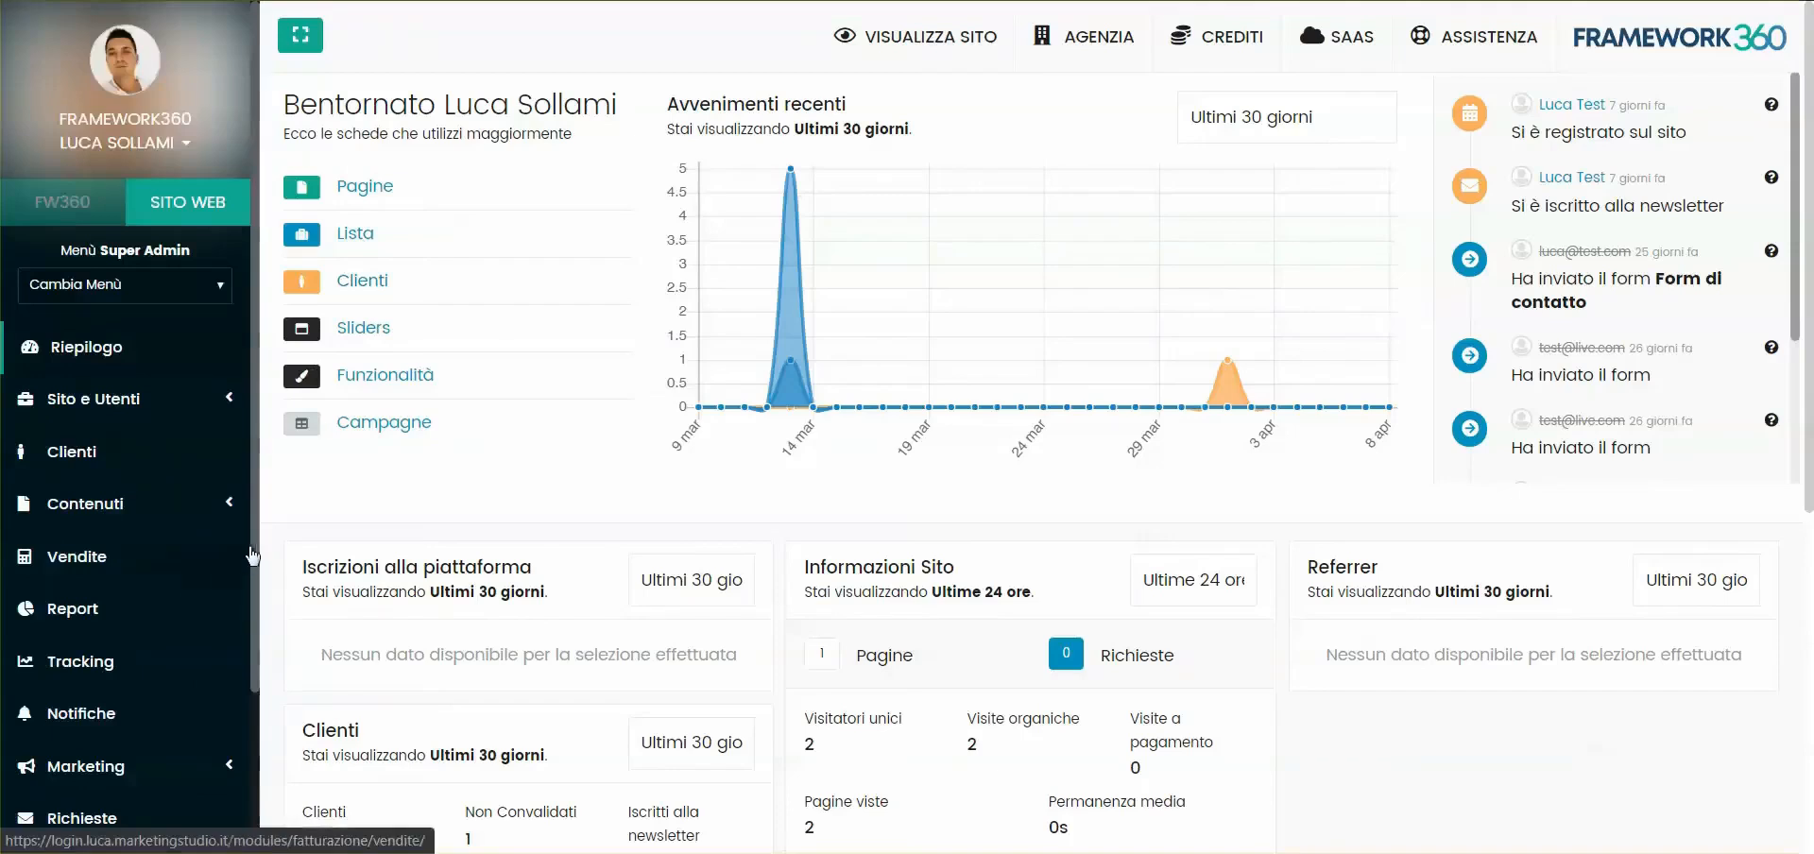
Open the site's features list (Funzionalità) and activate the Blog feature
{"action": "left_click", "coordinate": [71, 672]}
{"action": "left_click", "coordinate": [71, 672]}
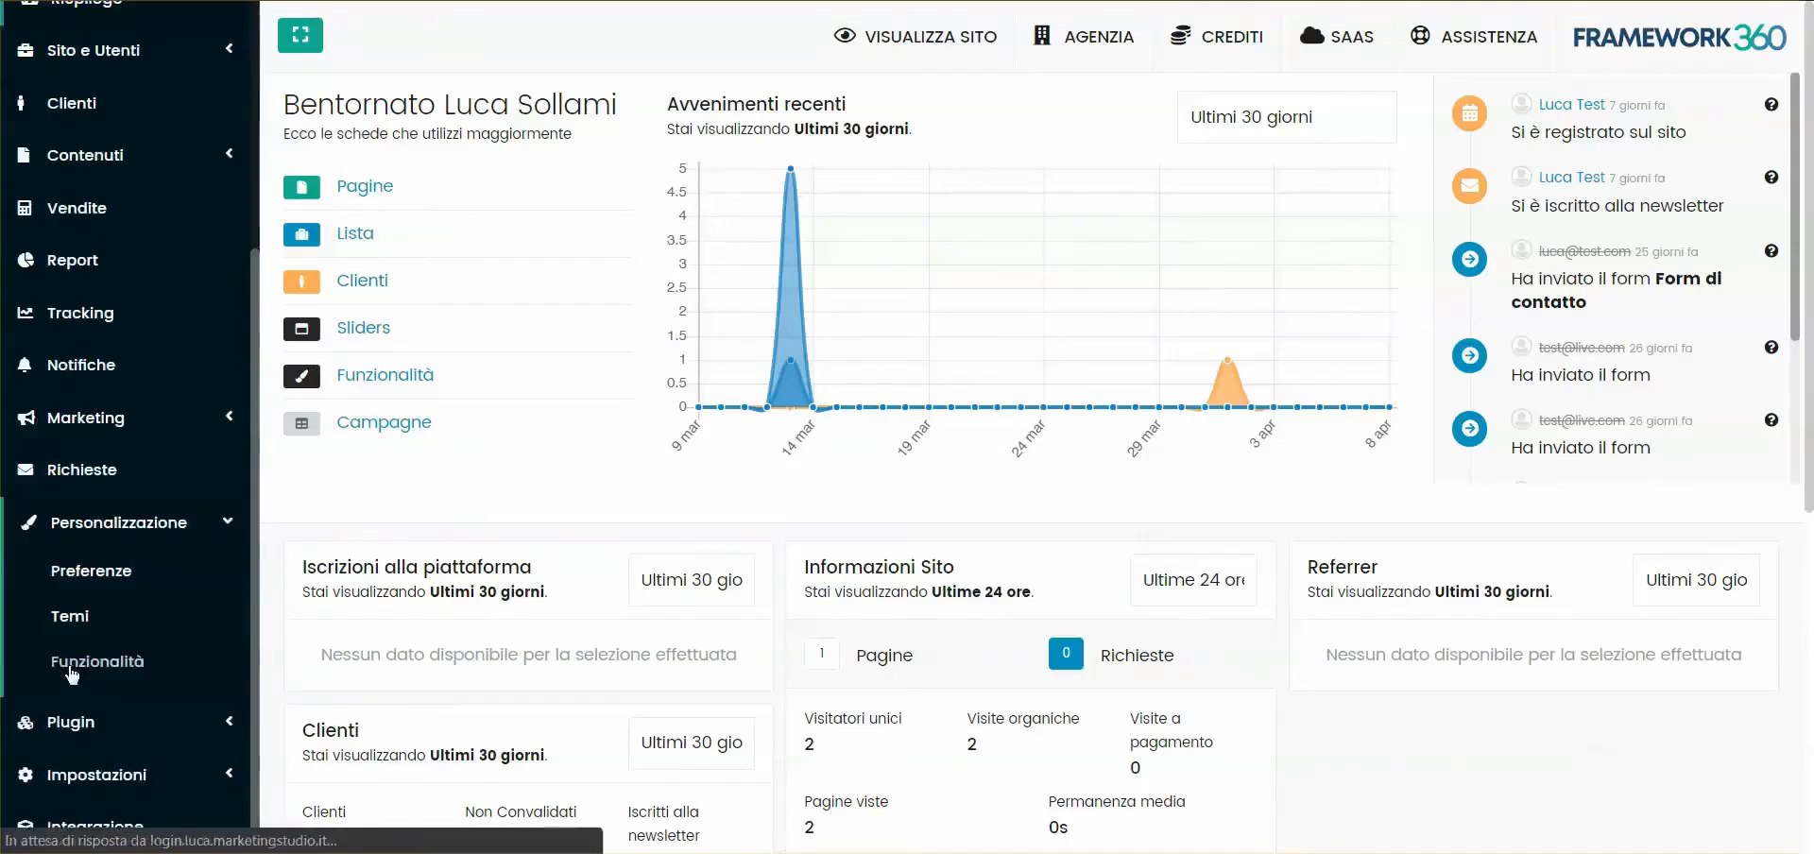
{"action": "scroll", "coordinate": [914, 324], "scroll_direction": "down", "scroll_amount": 5}
{"action": "scroll", "coordinate": [914, 324], "scroll_direction": "down", "scroll_amount": 10}
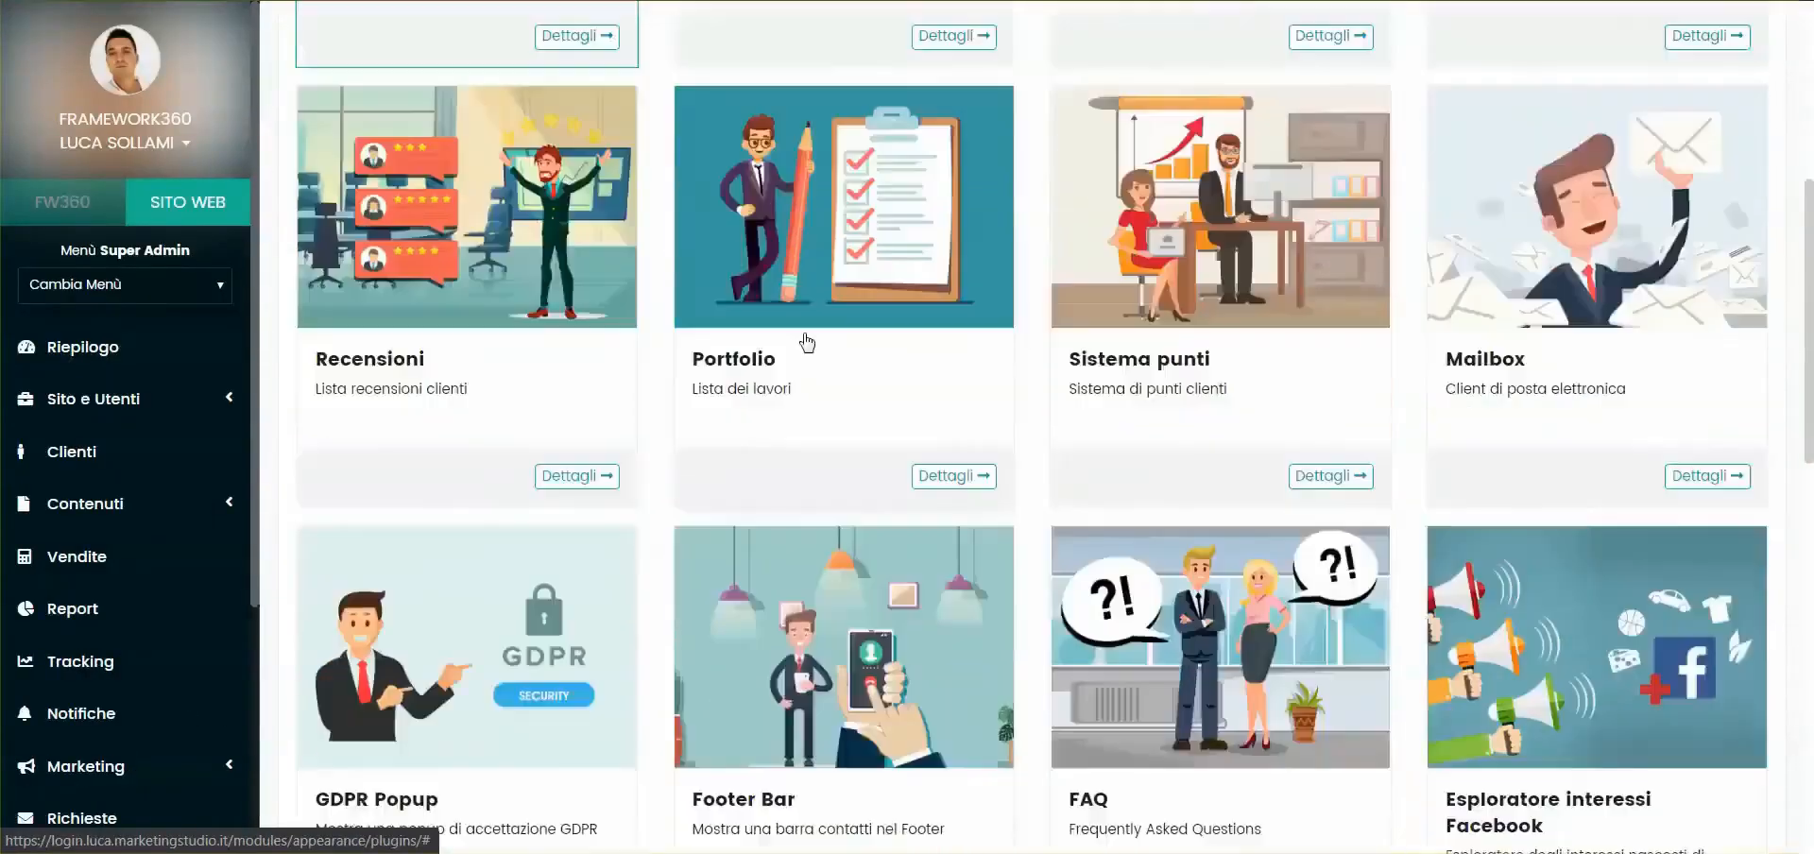
{"action": "left_click", "coordinate": [1707, 449]}
{"action": "left_click", "coordinate": [1385, 346]}
{"action": "left_click", "coordinate": [1193, 151]}
{"action": "left_click", "coordinate": [1193, 141]}
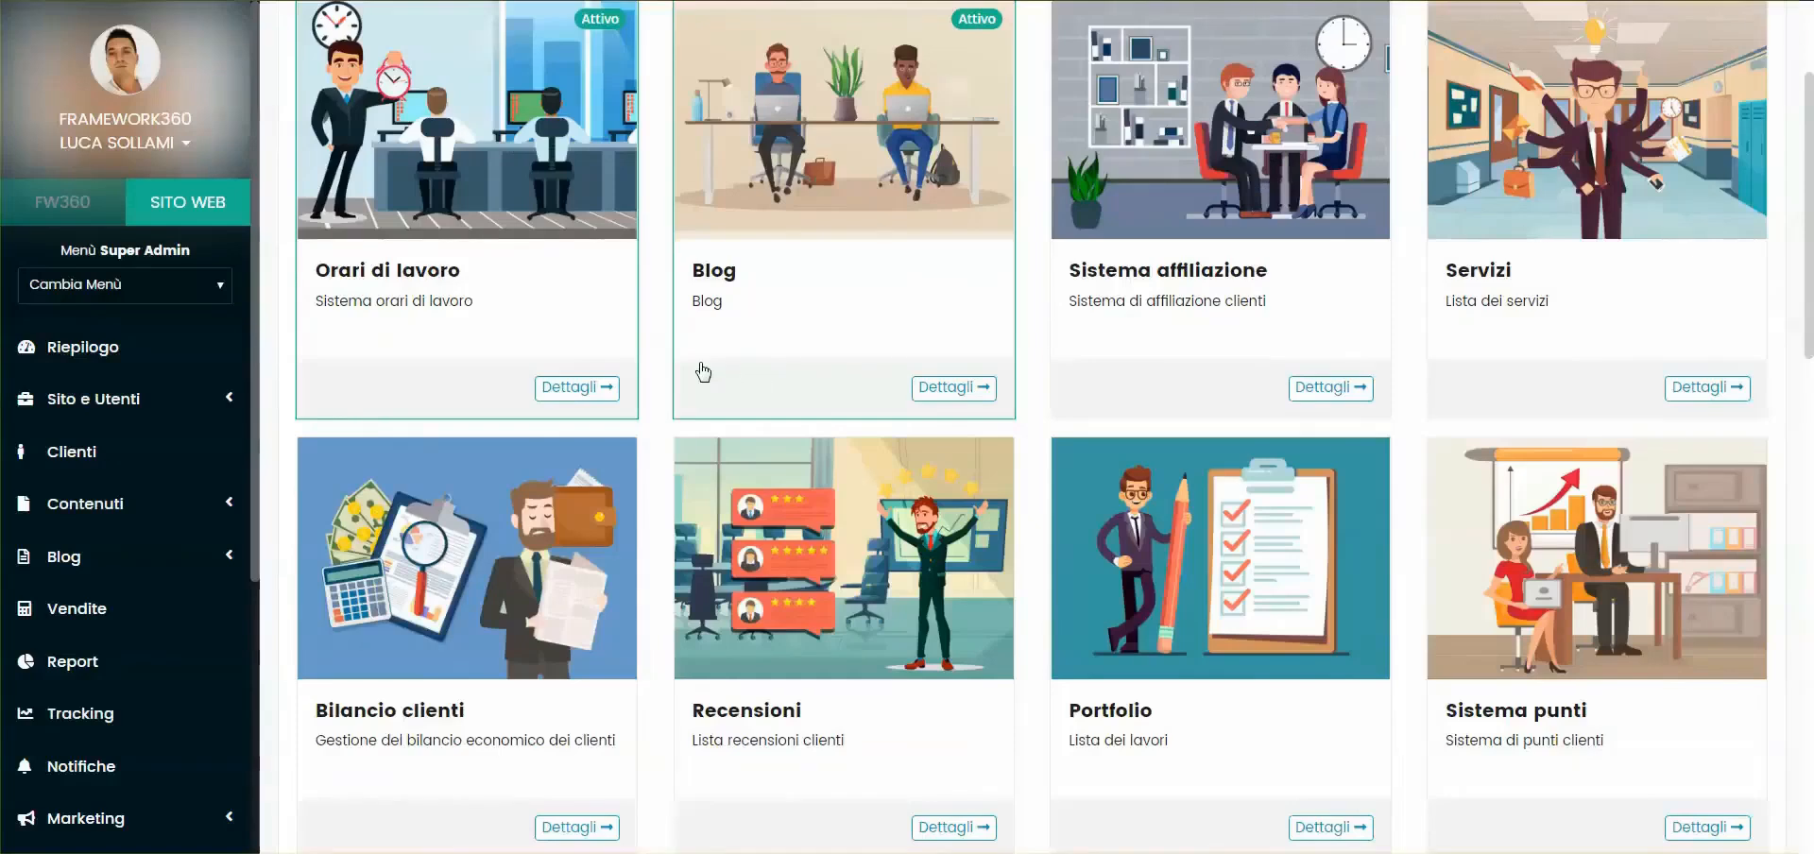
Create a new blog article and give it the title "Titolo articolo"
{"action": "left_click", "coordinate": [94, 562]}
{"action": "left_click", "coordinate": [89, 607]}
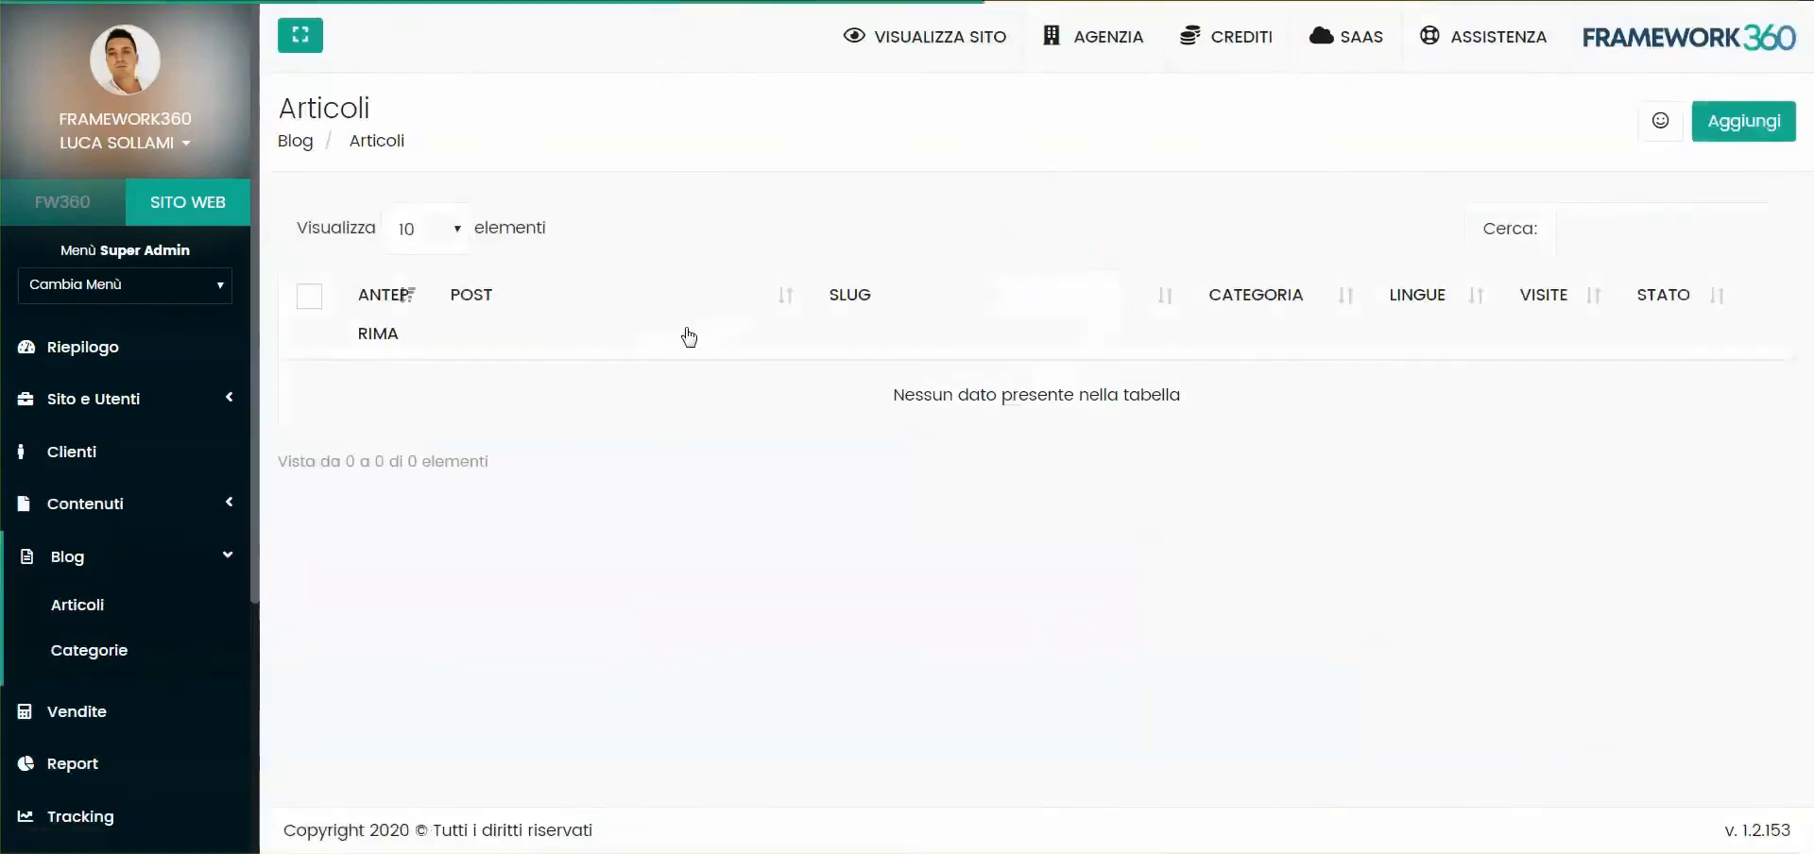
{"action": "left_click", "coordinate": [1711, 125]}
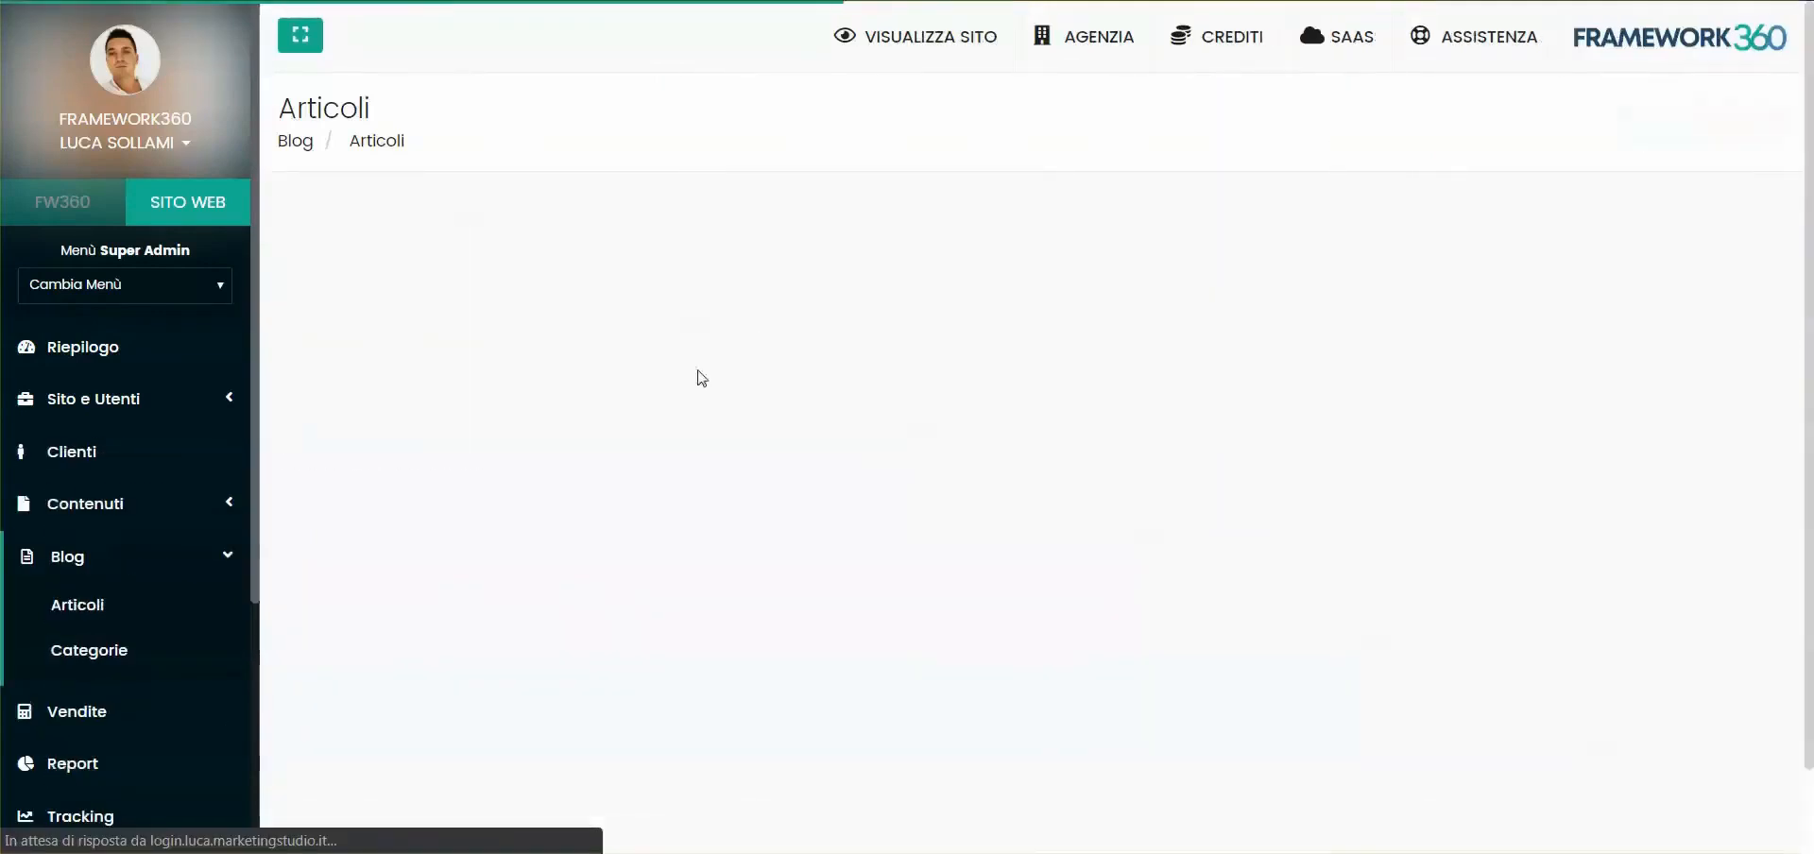
{"action": "left_click", "coordinate": [467, 316]}
{"action": "type", "text": "Titolo articol"}
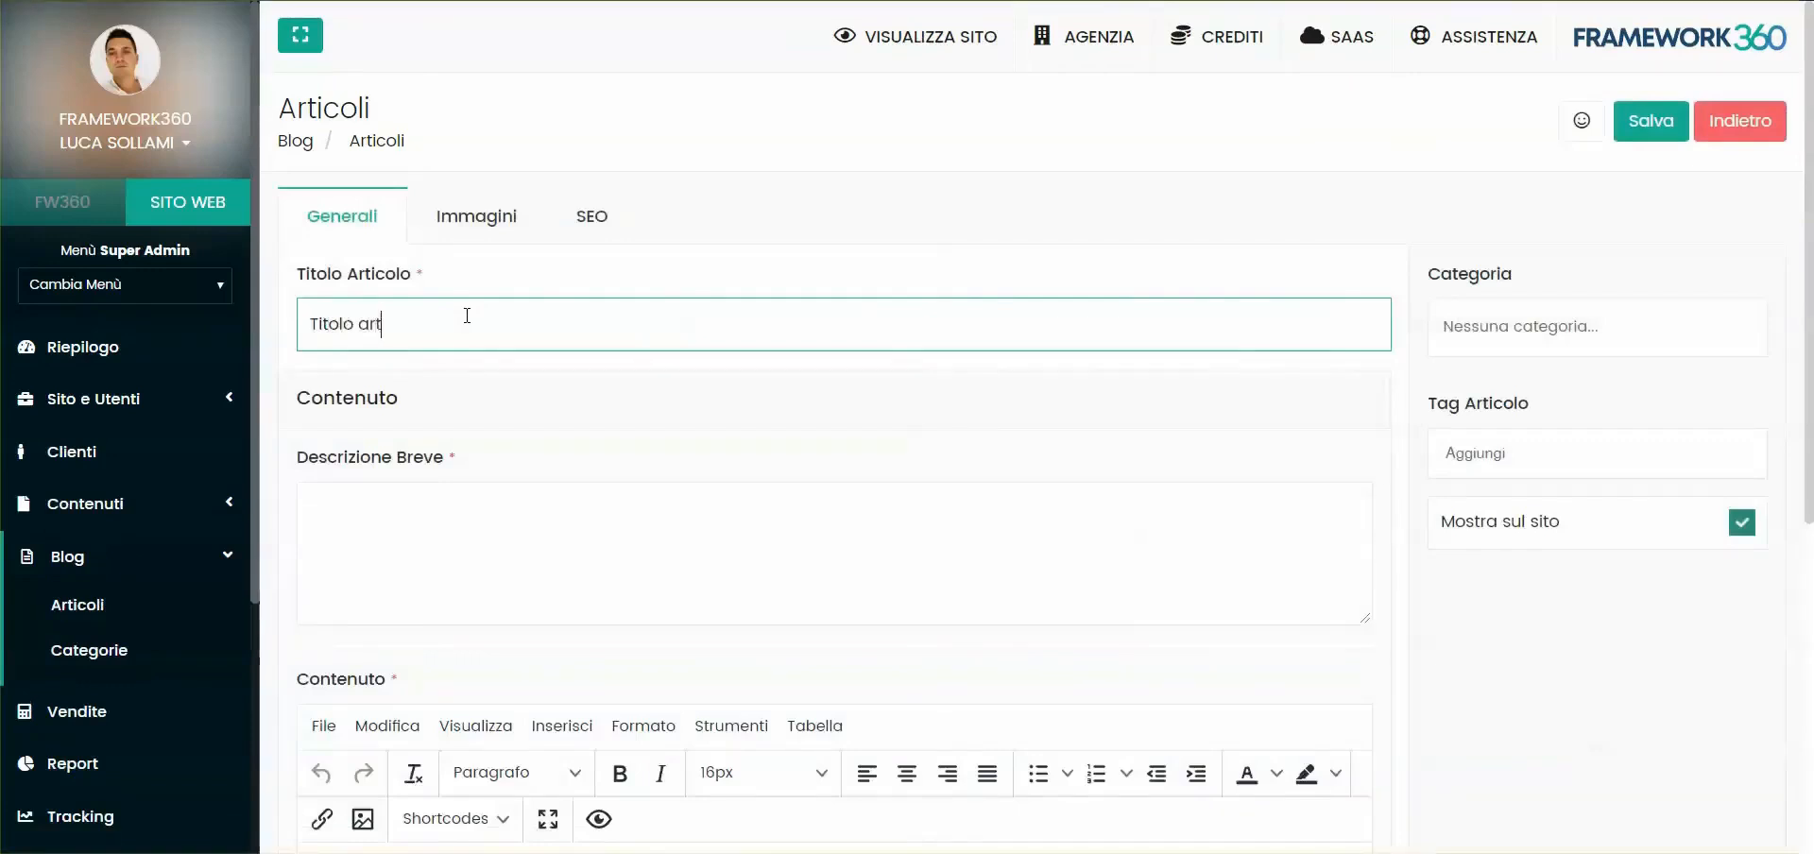
Fill in the article's short description and insert the Lorem Ipsum placeholder paragraph as its content
{"action": "left_click", "coordinate": [597, 504]}
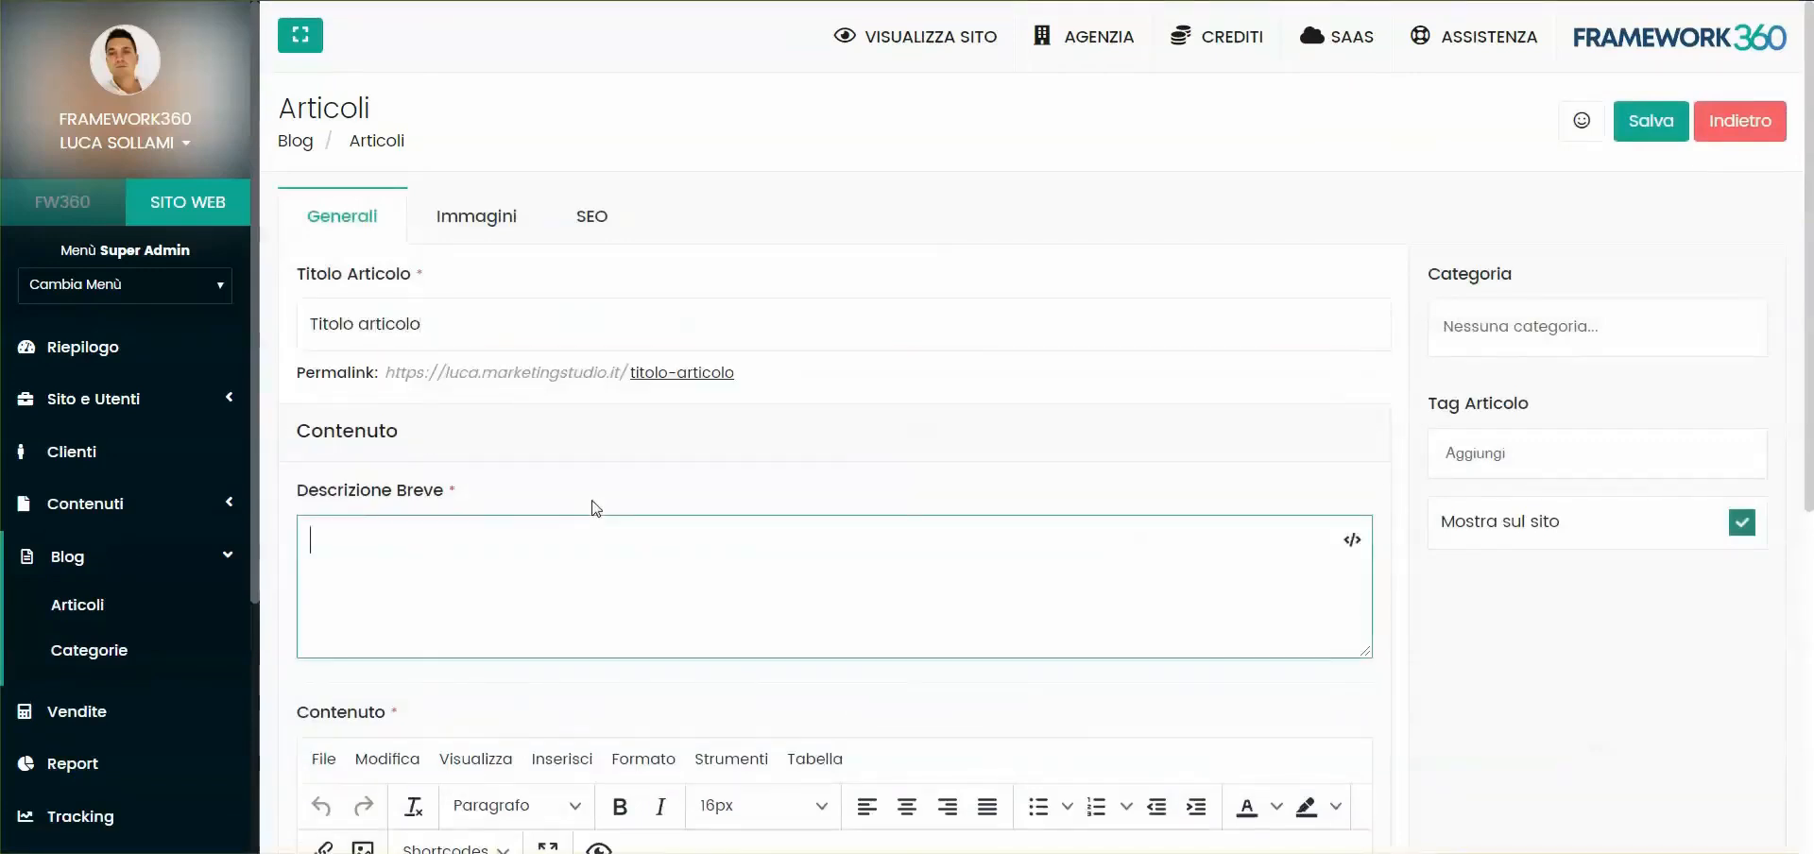
{"action": "scroll", "coordinate": [595, 508], "scroll_direction": "down", "scroll_amount": 6}
{"action": "left_click", "coordinate": [660, 517]}
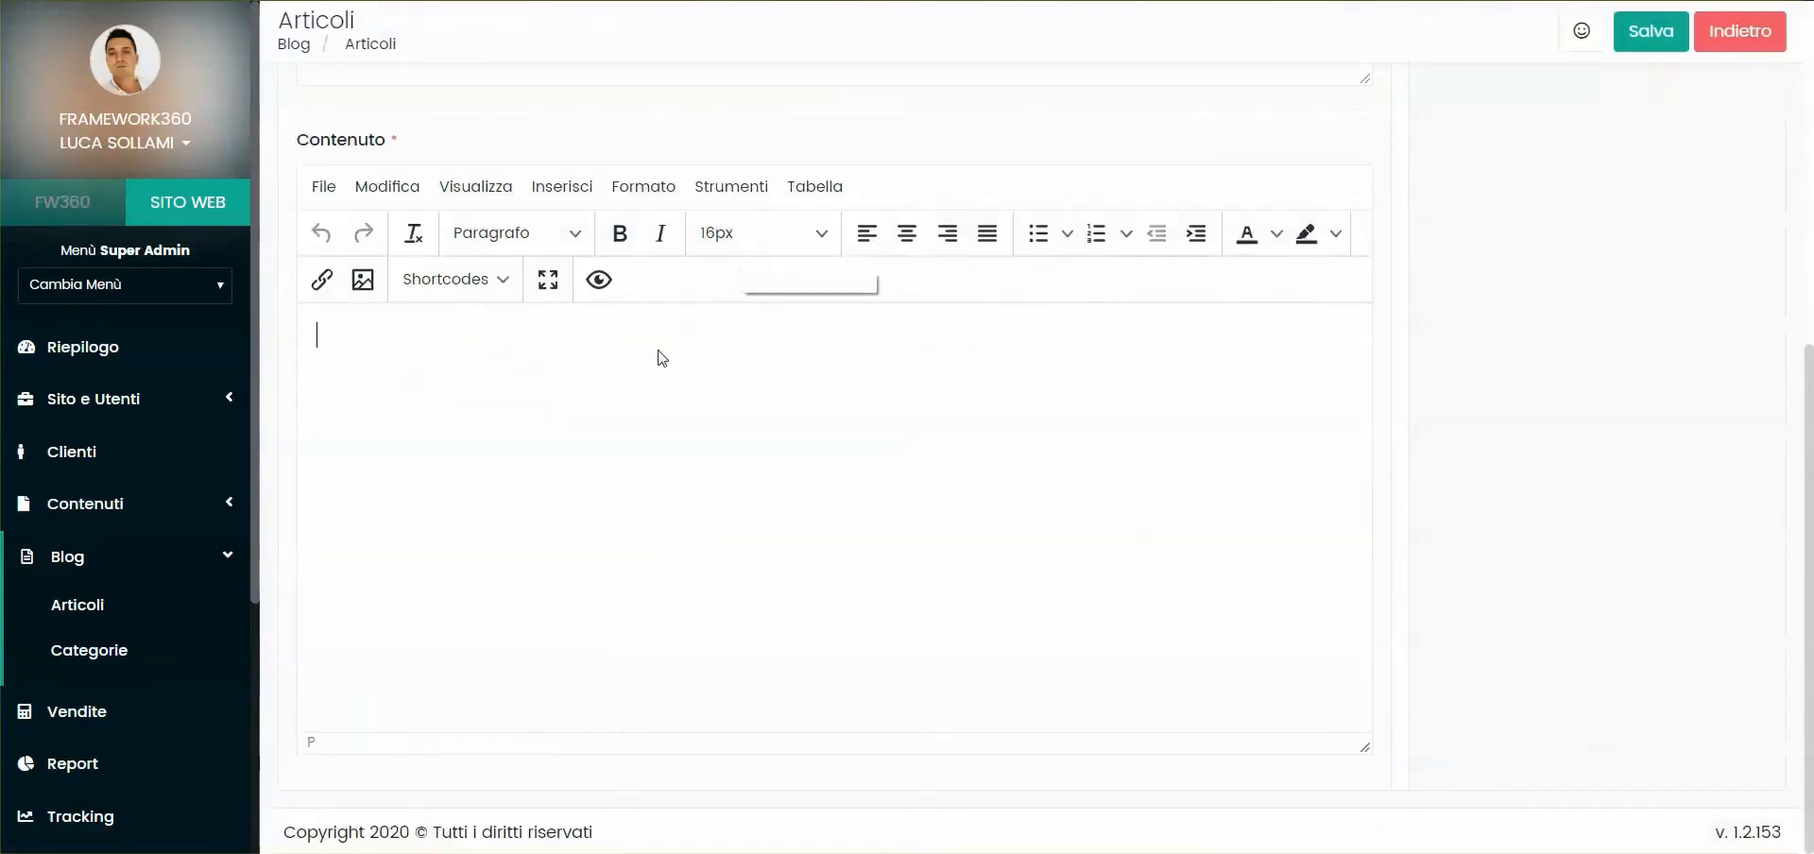
{"action": "type", "text": "Lorem Ipsum è un testo segnaposto utilizzato nel settore della tipografia e della stampa. Lorem Ipsum è considerato il testo segnaposto standard sin dal sedicesimo secolo, quando un anonimo tipografo prese una cassetta di caratteri e li assemblò per preparare un testo campione. È sopravvissuto non solo a più di cinque secoli, ma anche al passaggio alla videoimpaginazione, pervenendoci sostanzialmente inalterato. Fu reso popolare, negli anni ’60, con la diffusione dei fogli di caratteri trasferibili \"Letraset\", che contenevano passaggi del Lorem Ipsum, e più recentemente da software di impaginazione come Aldus PageMaker, che includeva versioni del Lorem Ipsum."}
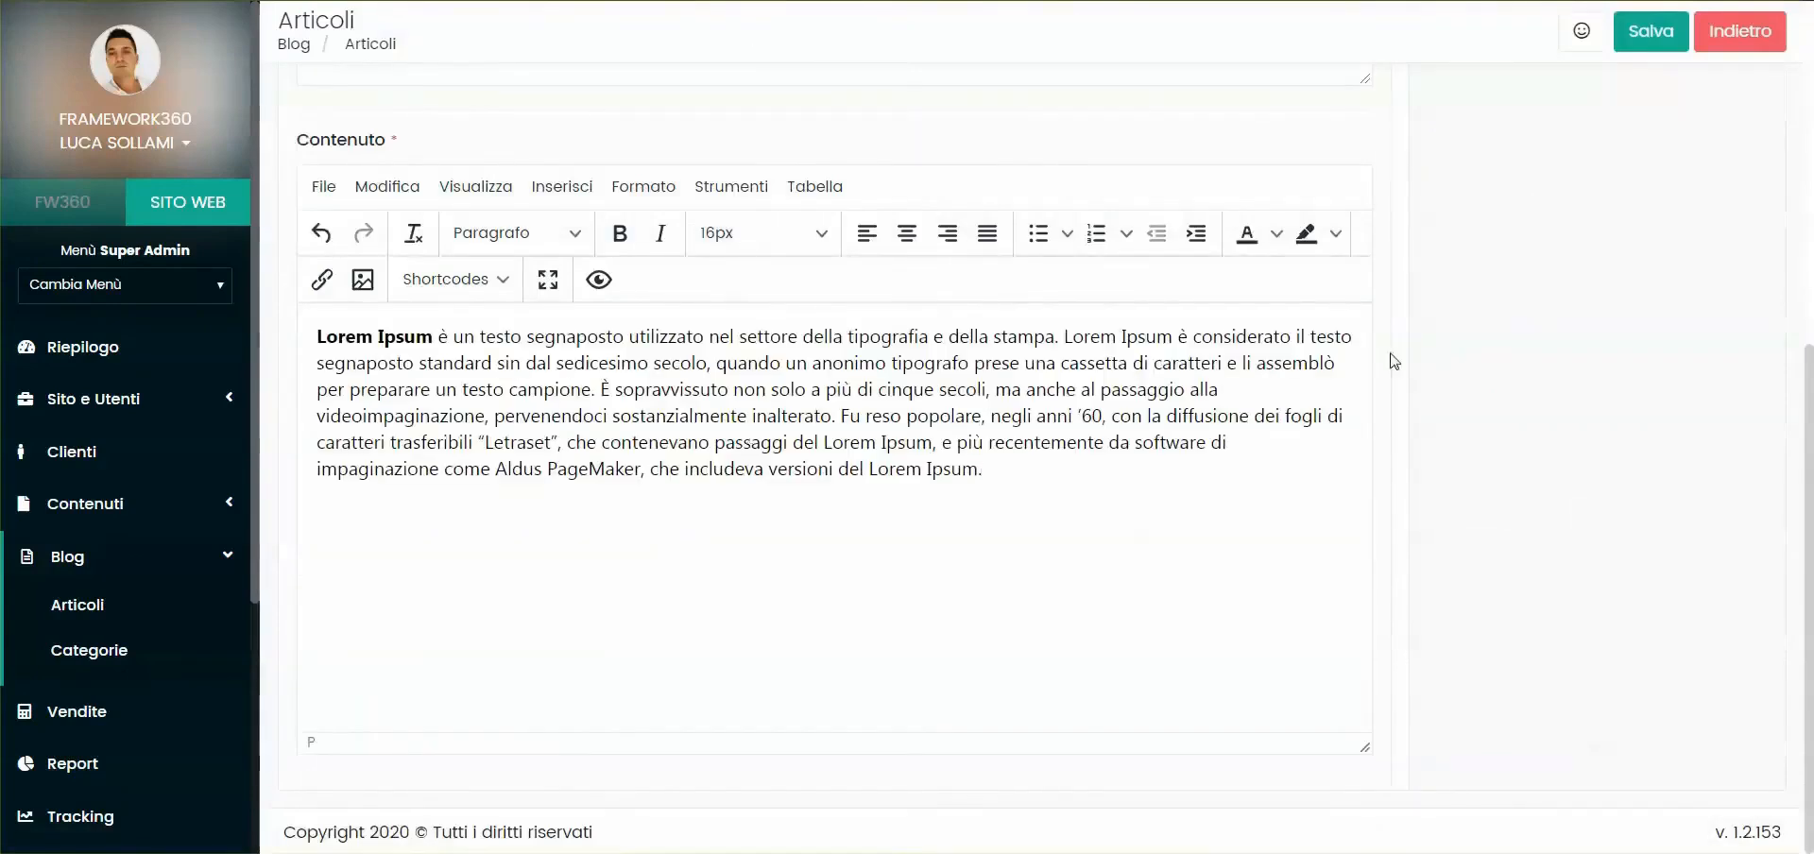
Set the picture of the grey wall with a potted plant as the article's main image (Principale)
{"action": "scroll", "coordinate": [973, 313], "scroll_direction": "up", "scroll_amount": 6}
{"action": "left_click", "coordinate": [505, 231]}
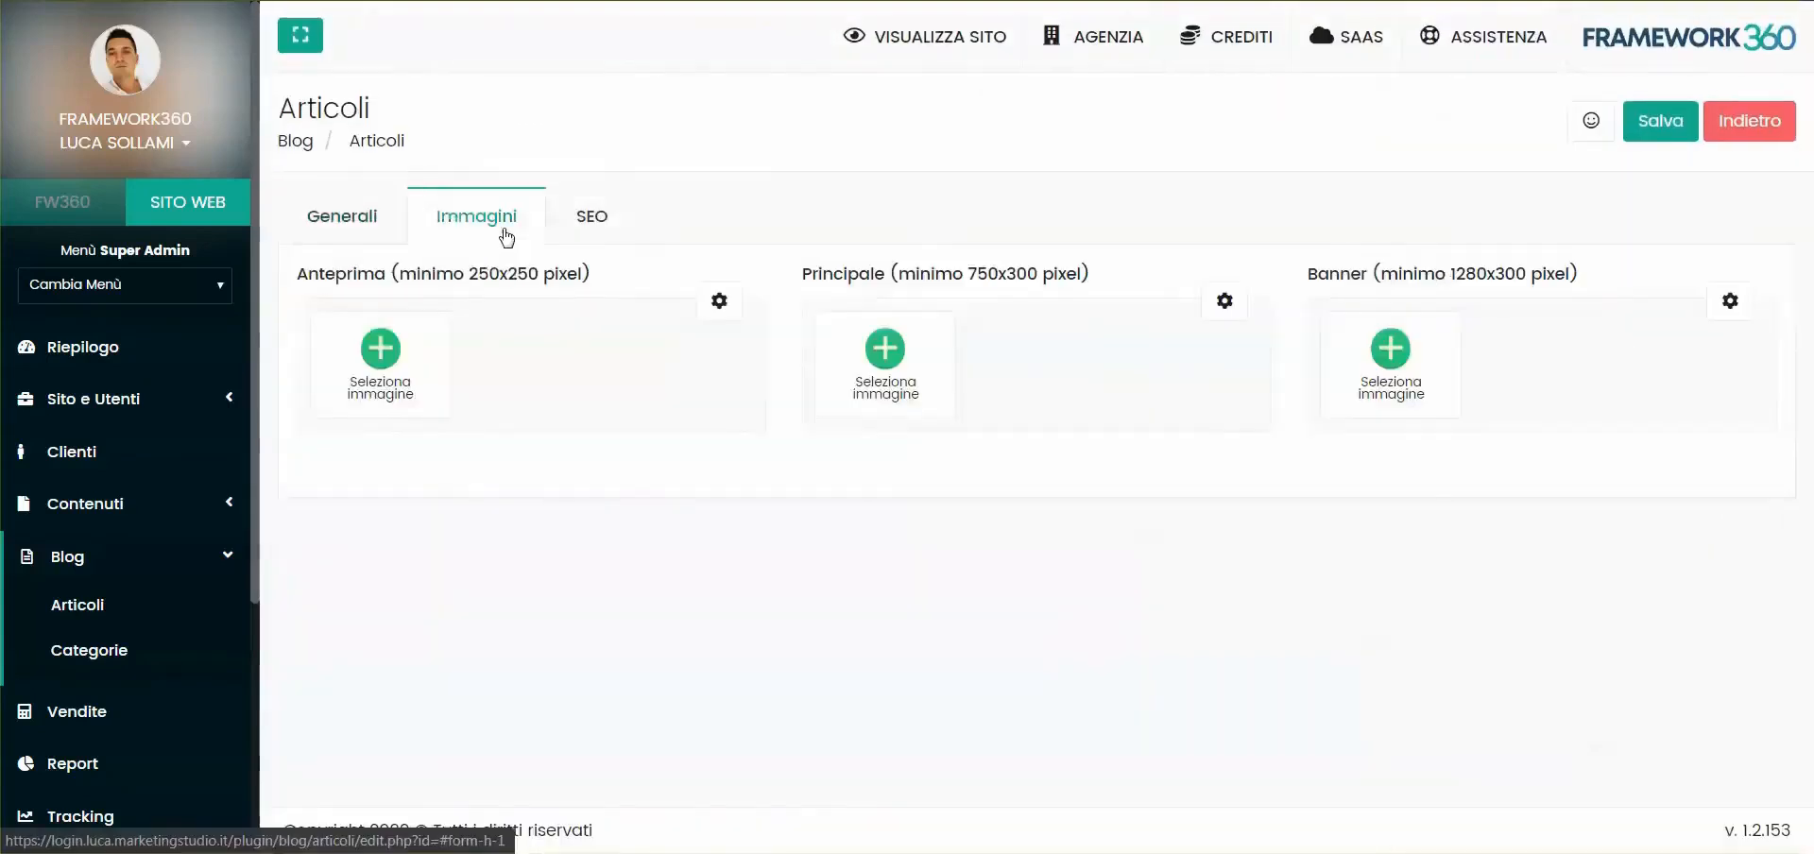
{"action": "left_click", "coordinate": [886, 352]}
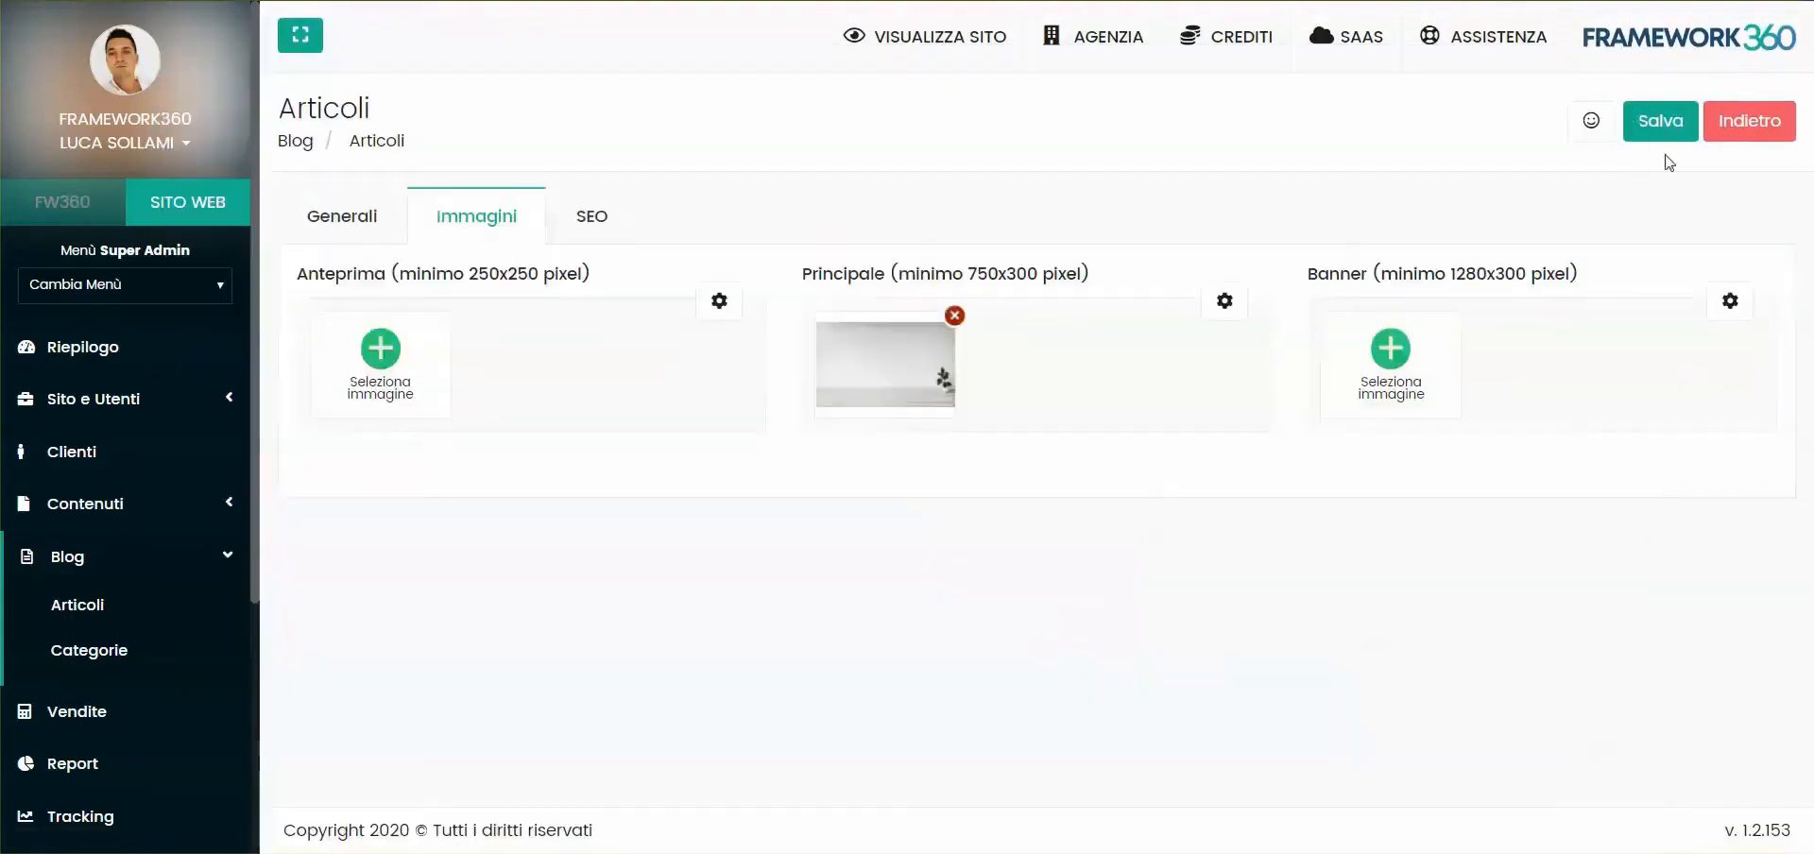
Set the article's SEO title to "Titolo Google" and its SEO description to "Descrizione Google", and save the article
{"action": "left_click", "coordinate": [1668, 130]}
{"action": "left_click", "coordinate": [590, 220]}
{"action": "left_click", "coordinate": [487, 317]}
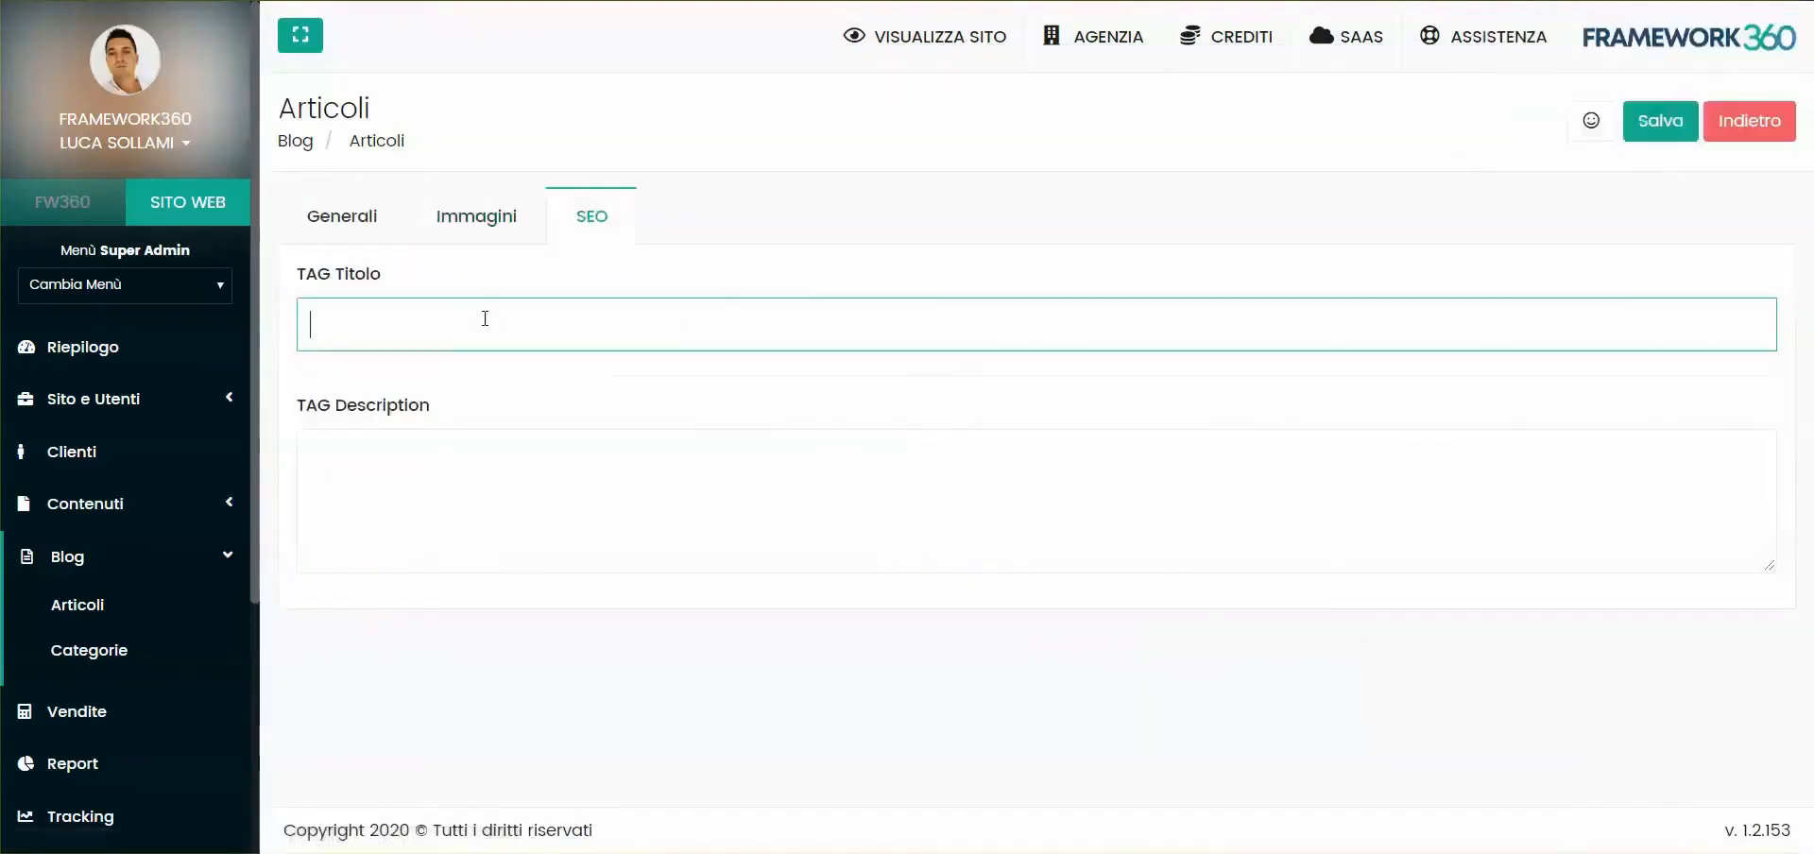
{"action": "left_click", "coordinate": [718, 171]}
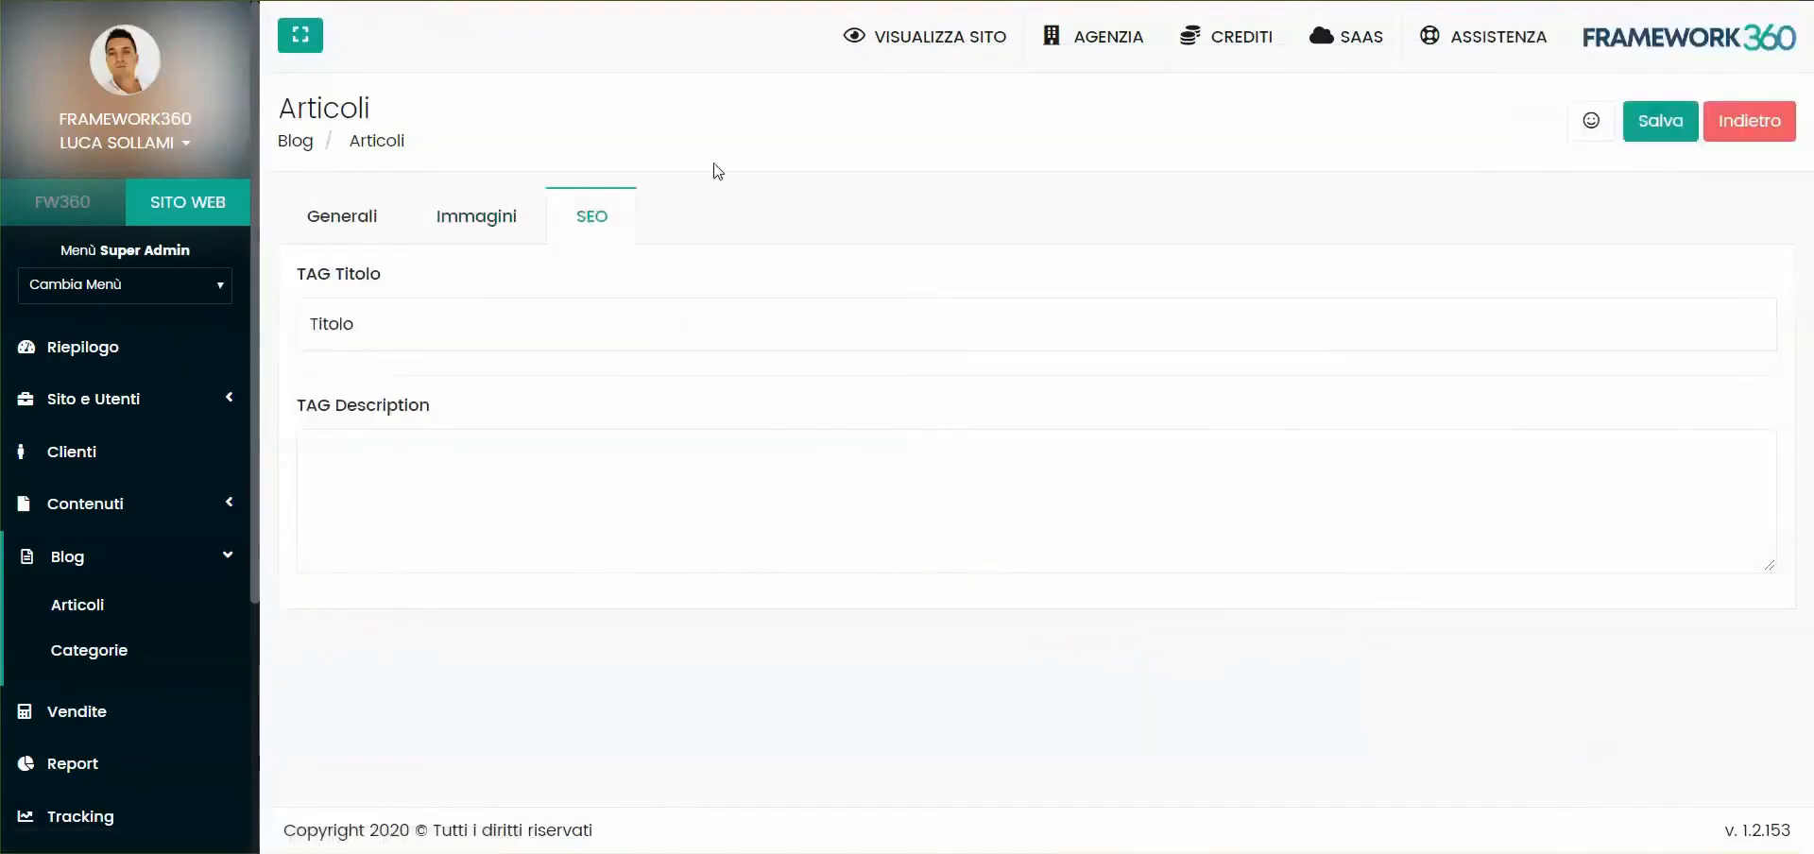
{"action": "left_click", "coordinate": [410, 326]}
{"action": "left_click", "coordinate": [361, 471]}
{"action": "left_click", "coordinate": [414, 331]}
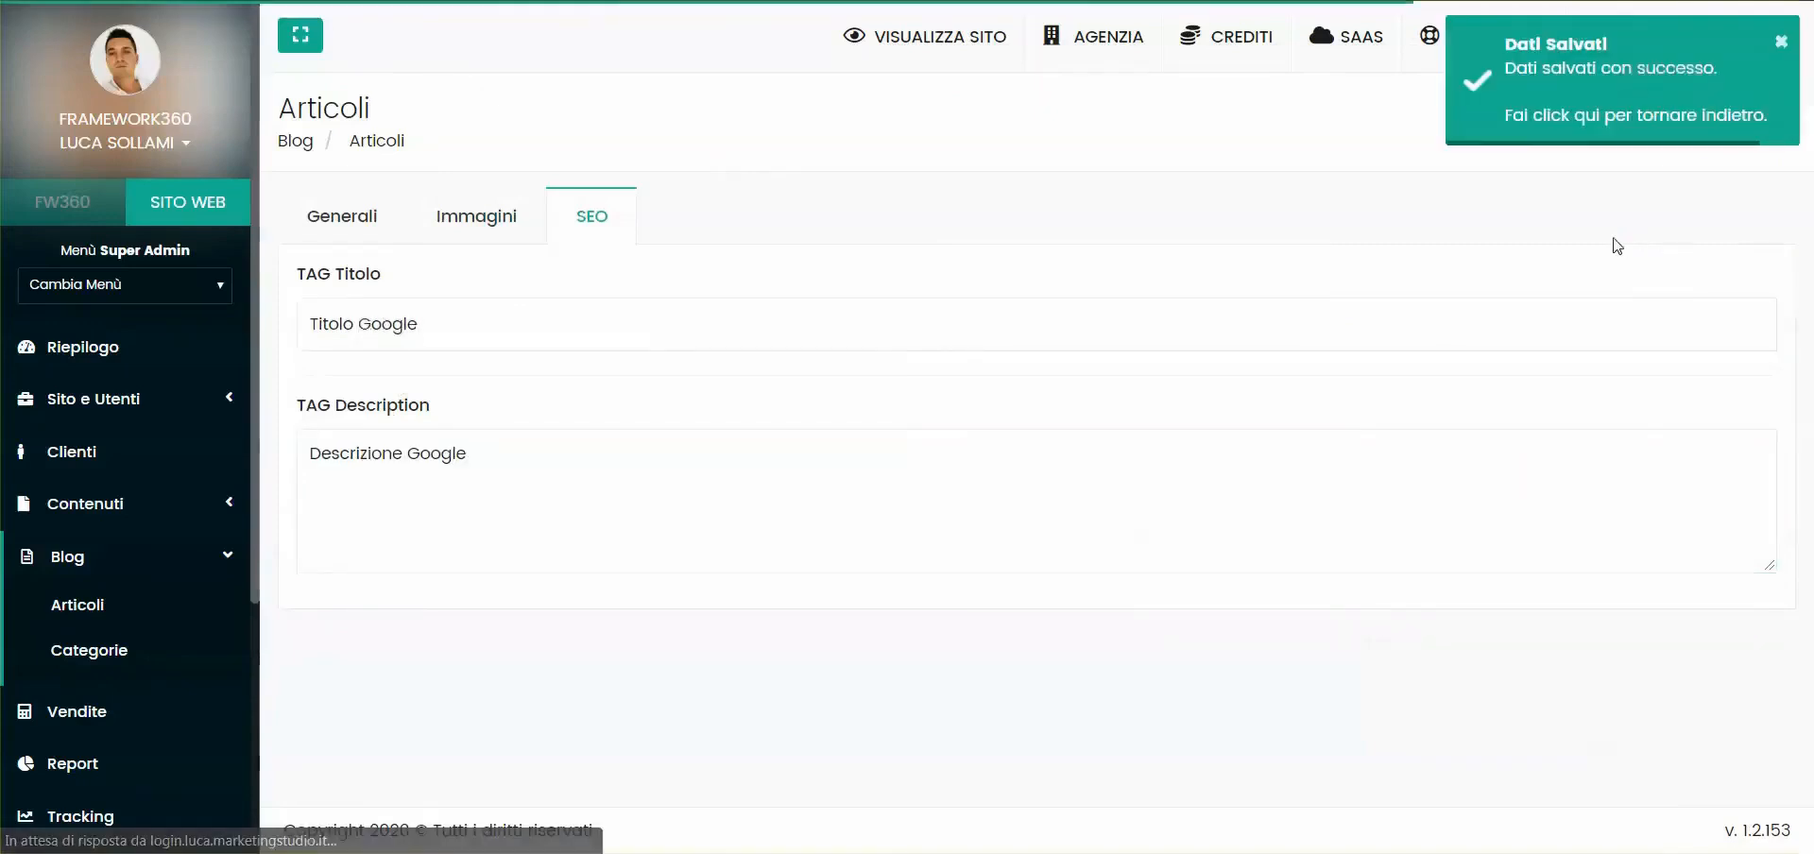
Open the Blog page for editing and add the blog's Articoli element to its content
{"action": "left_click", "coordinate": [87, 504]}
{"action": "left_click", "coordinate": [94, 556]}
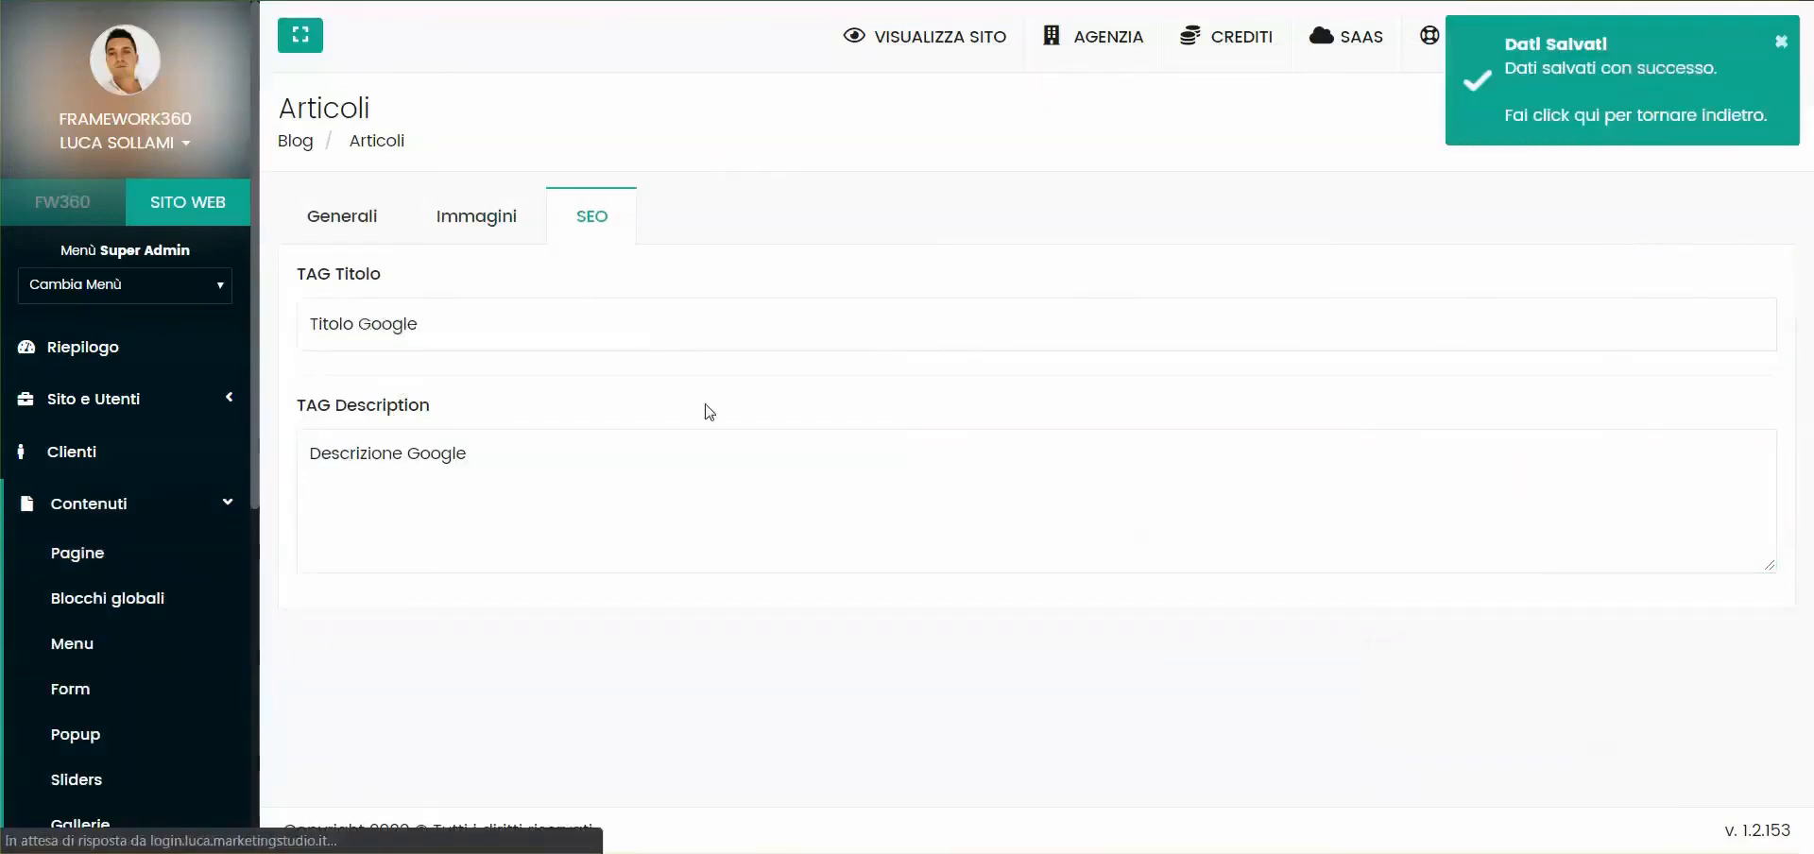
{"action": "scroll", "coordinate": [713, 353], "scroll_direction": "down", "scroll_amount": 4}
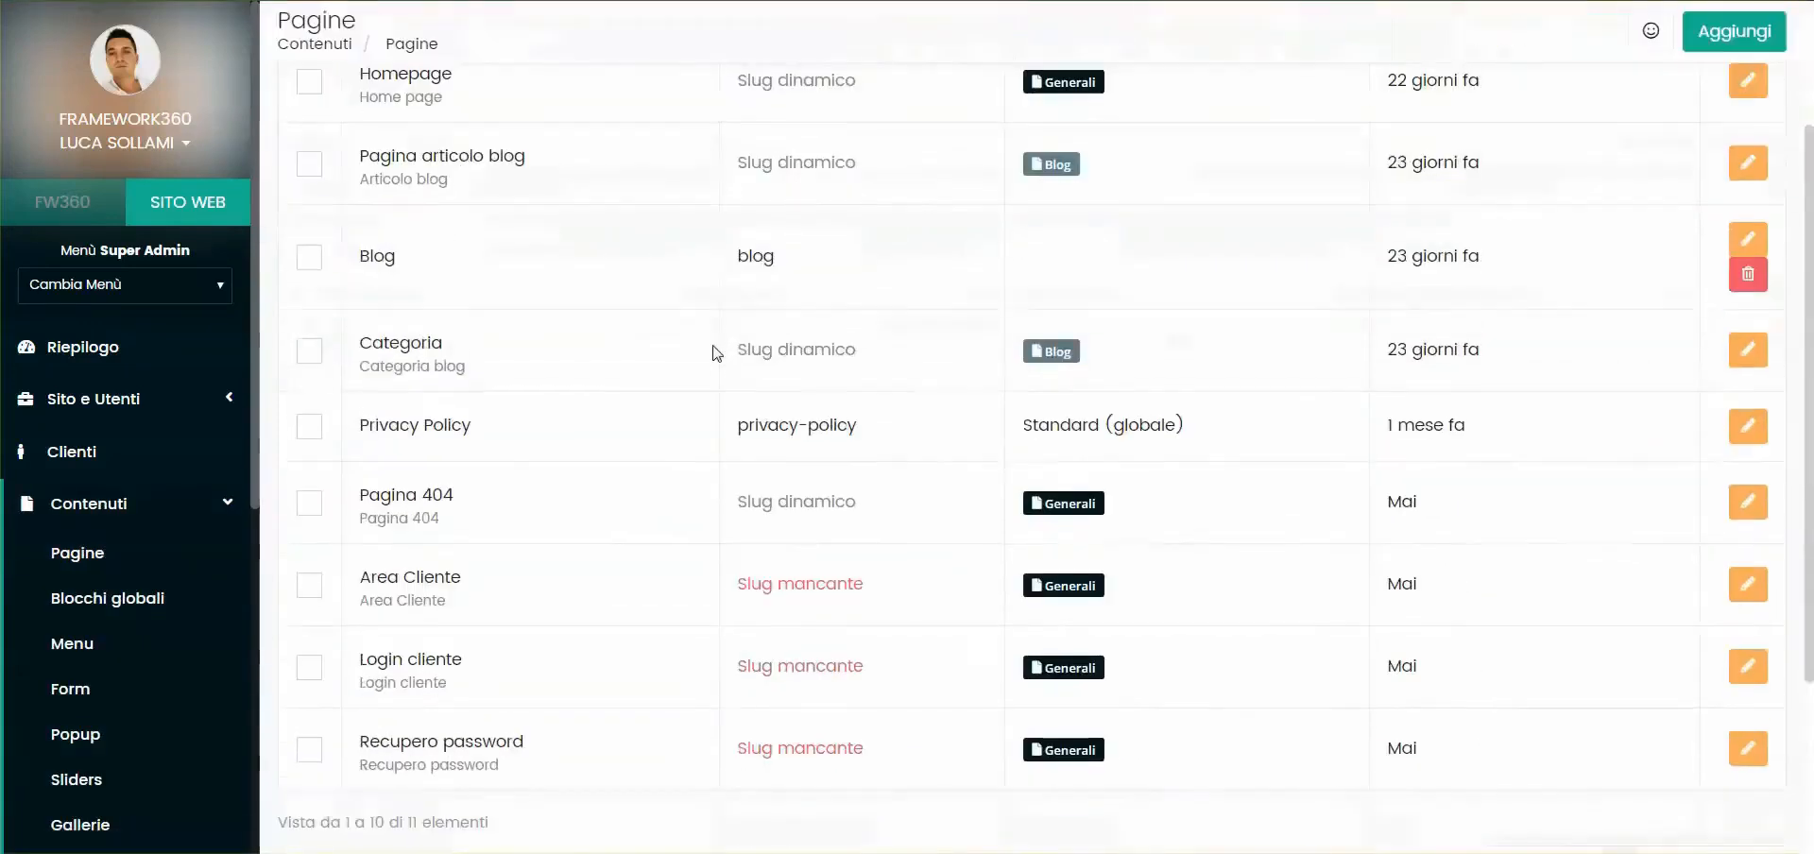
{"action": "left_click", "coordinate": [577, 260]}
{"action": "left_click", "coordinate": [1024, 613]}
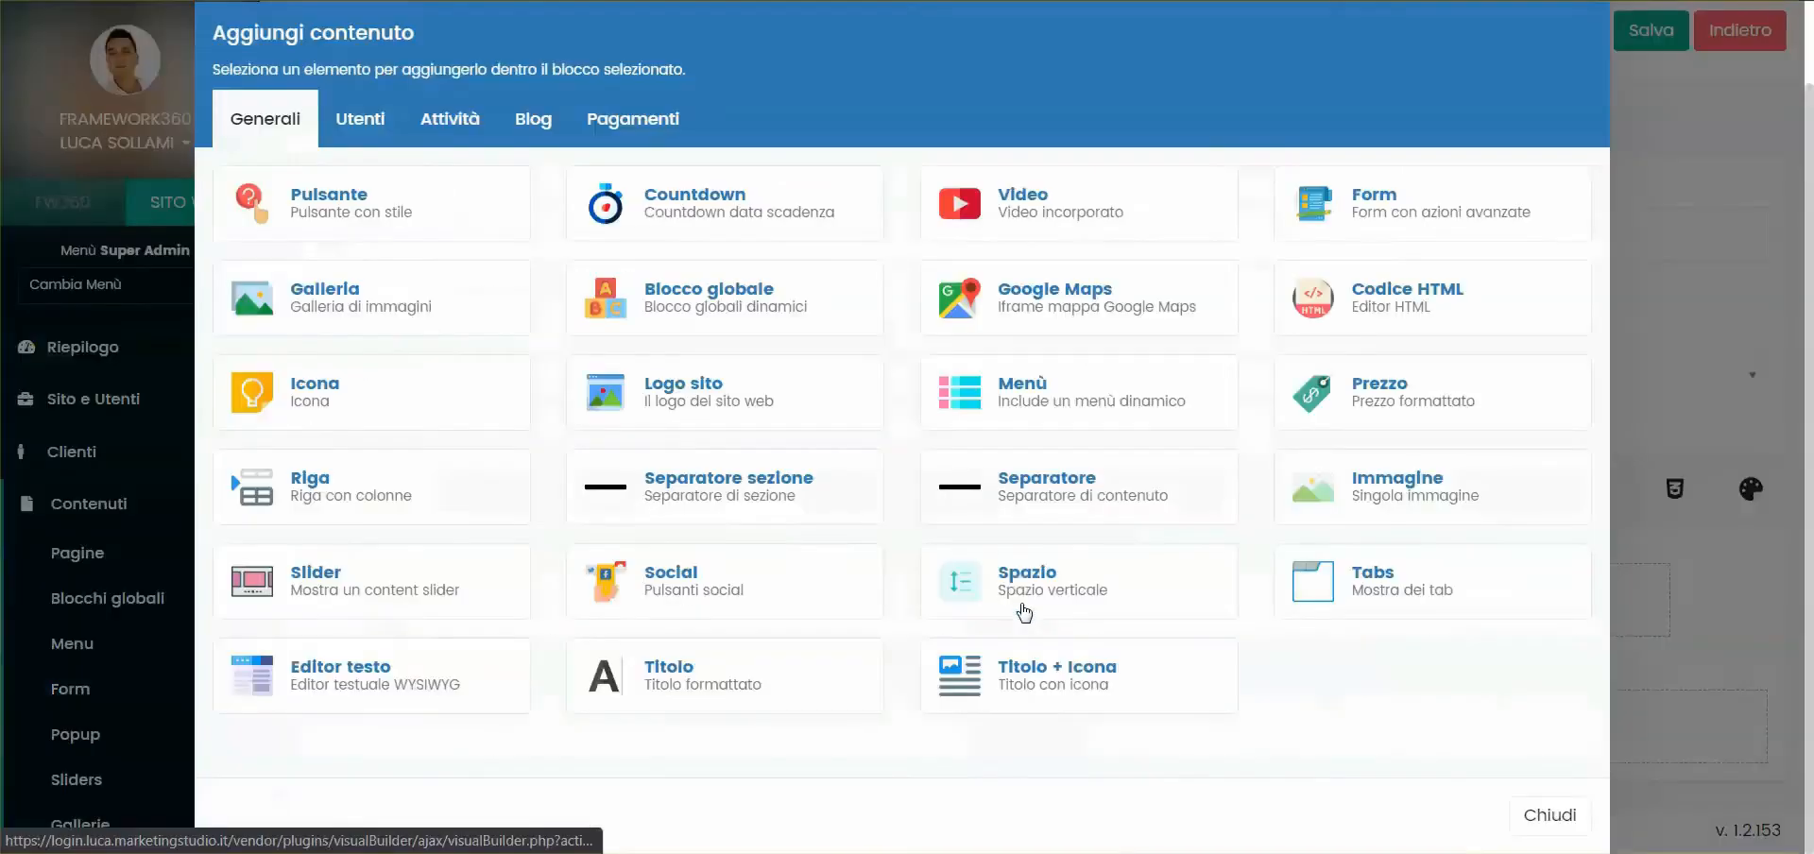
{"action": "left_click", "coordinate": [533, 118]}
{"action": "left_click", "coordinate": [725, 225]}
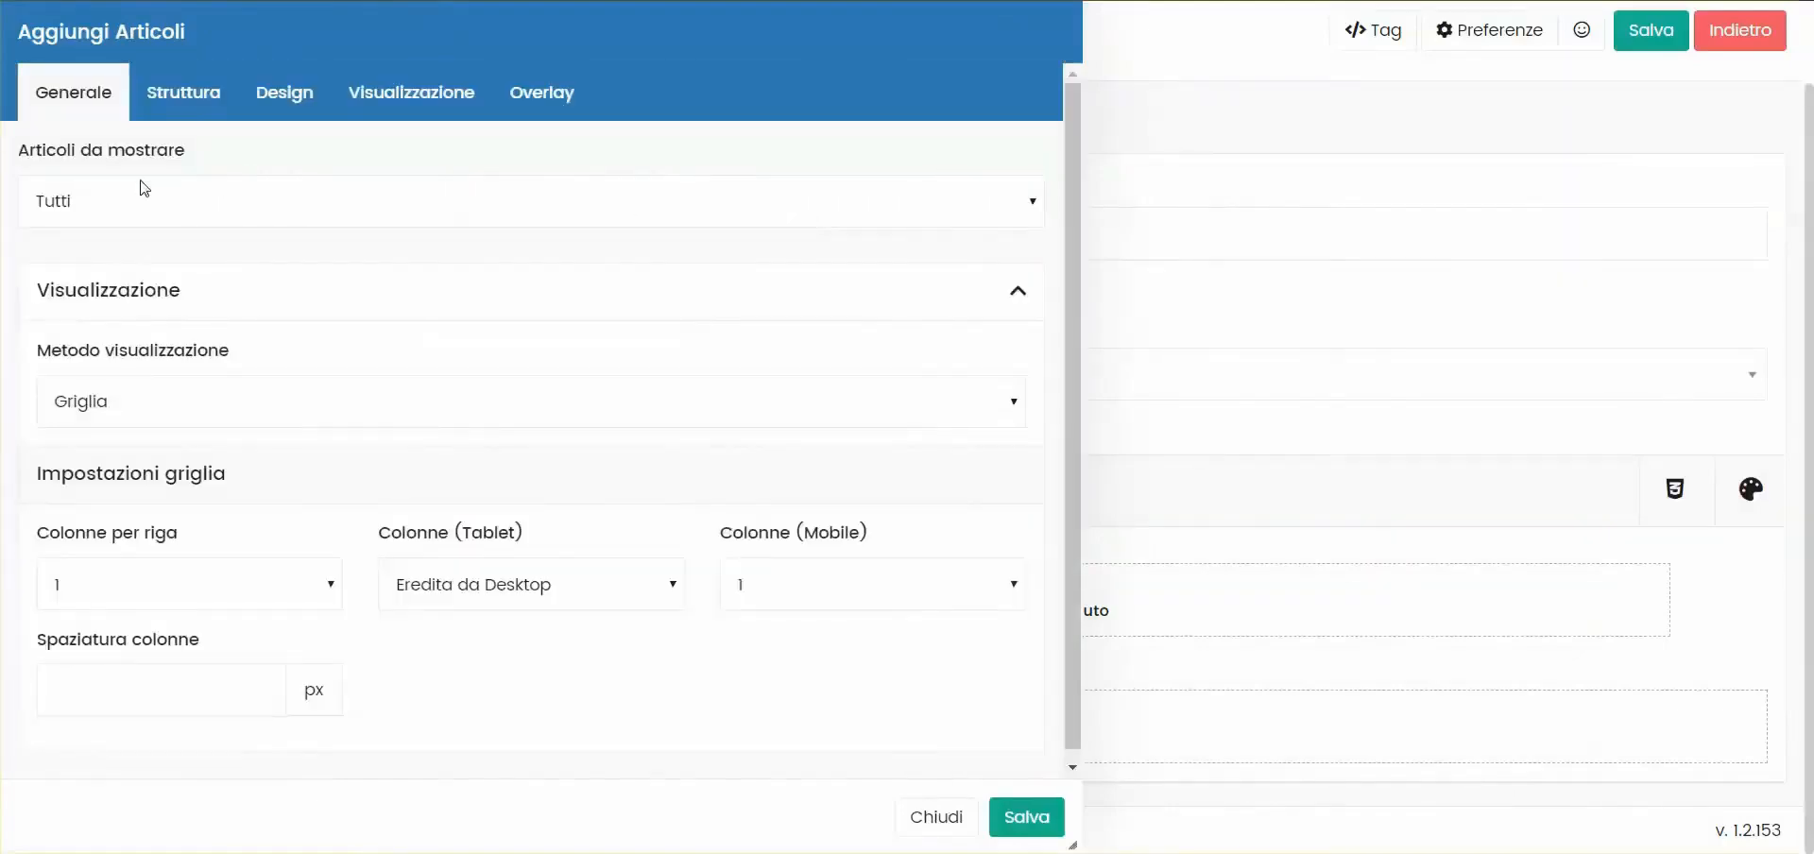
Keep the Articoli element showing all articles (Tutti) in a grid and set it to 3 columns per row
{"action": "left_click", "coordinate": [142, 187]}
{"action": "left_click", "coordinate": [131, 238]}
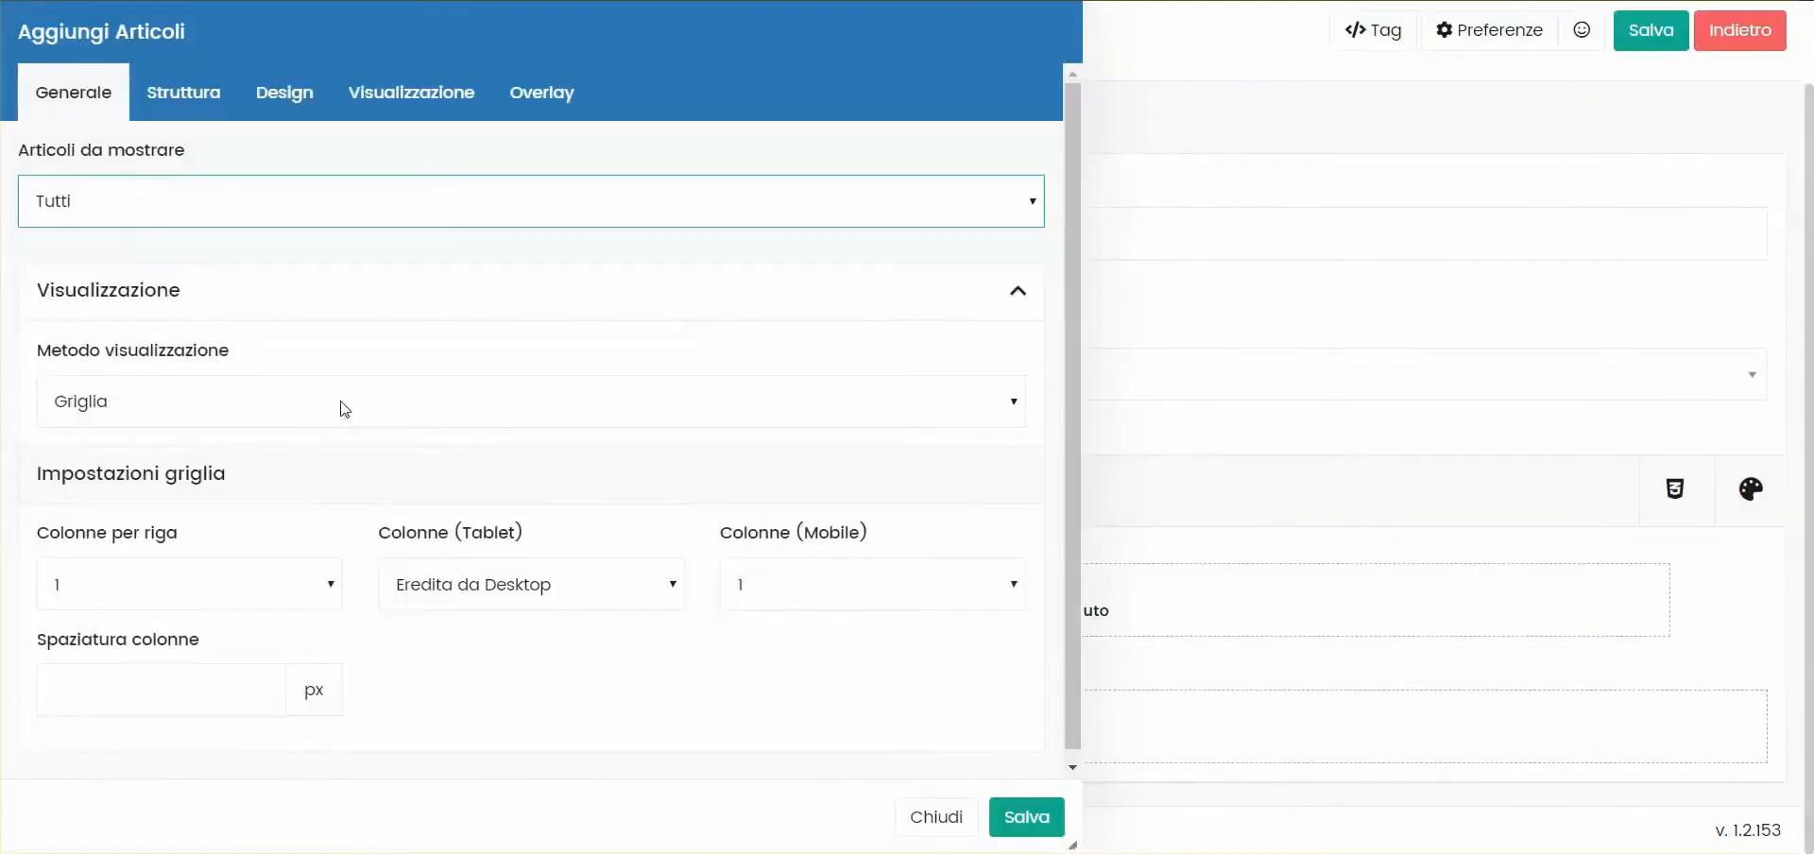
{"action": "left_click", "coordinate": [137, 192]}
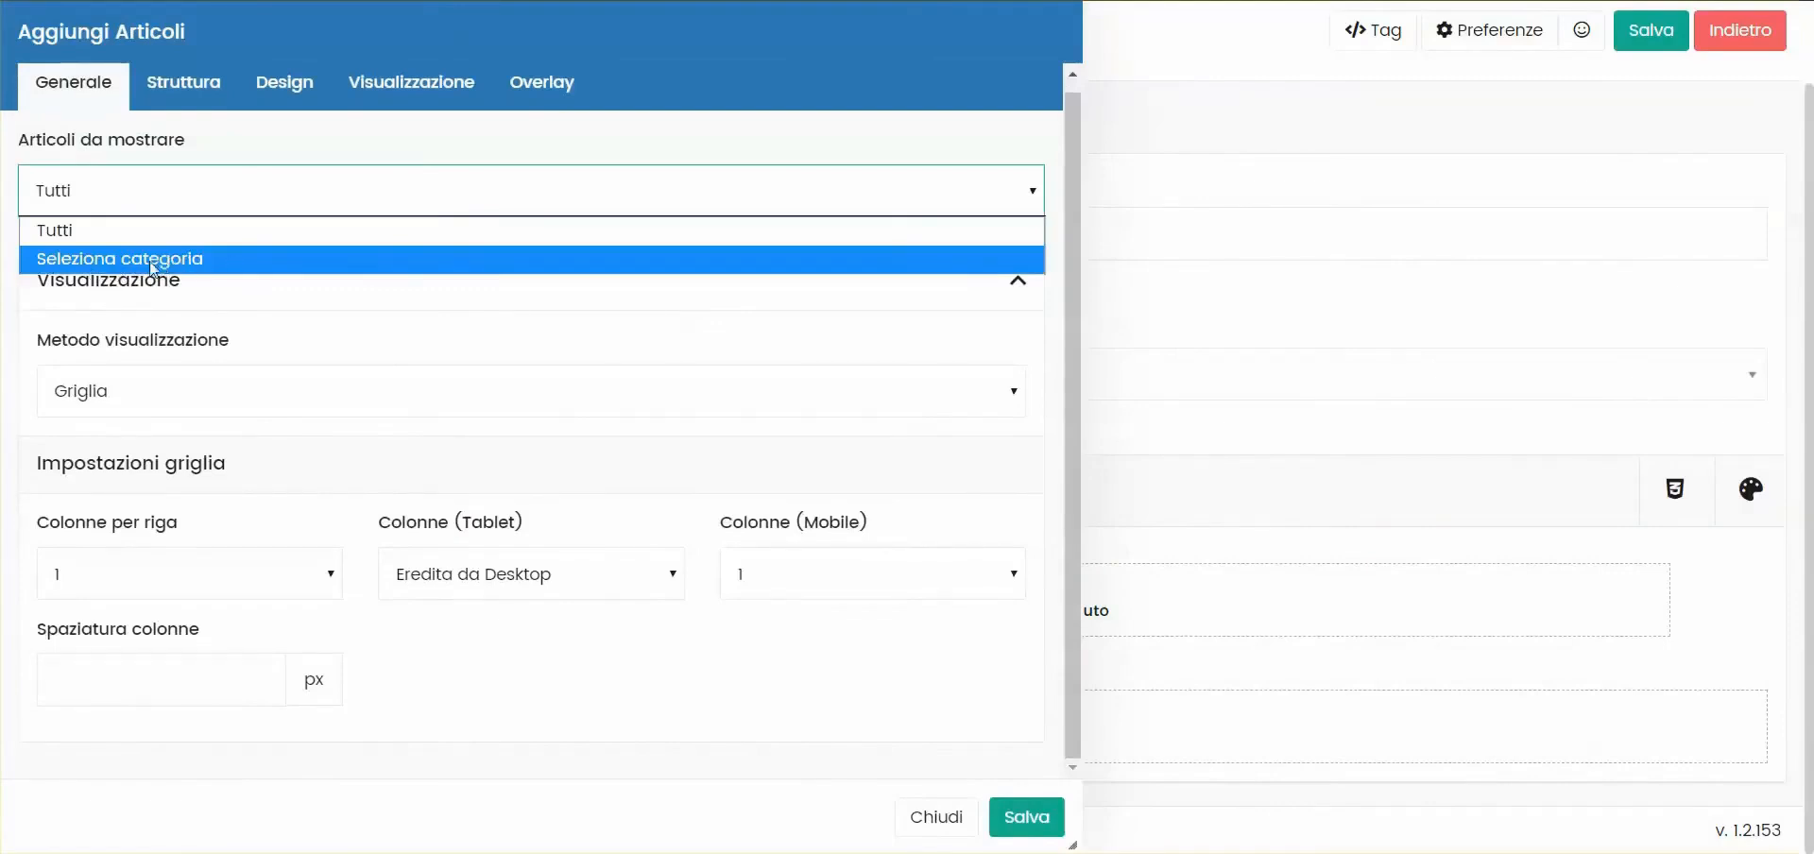
{"action": "left_click", "coordinate": [142, 574]}
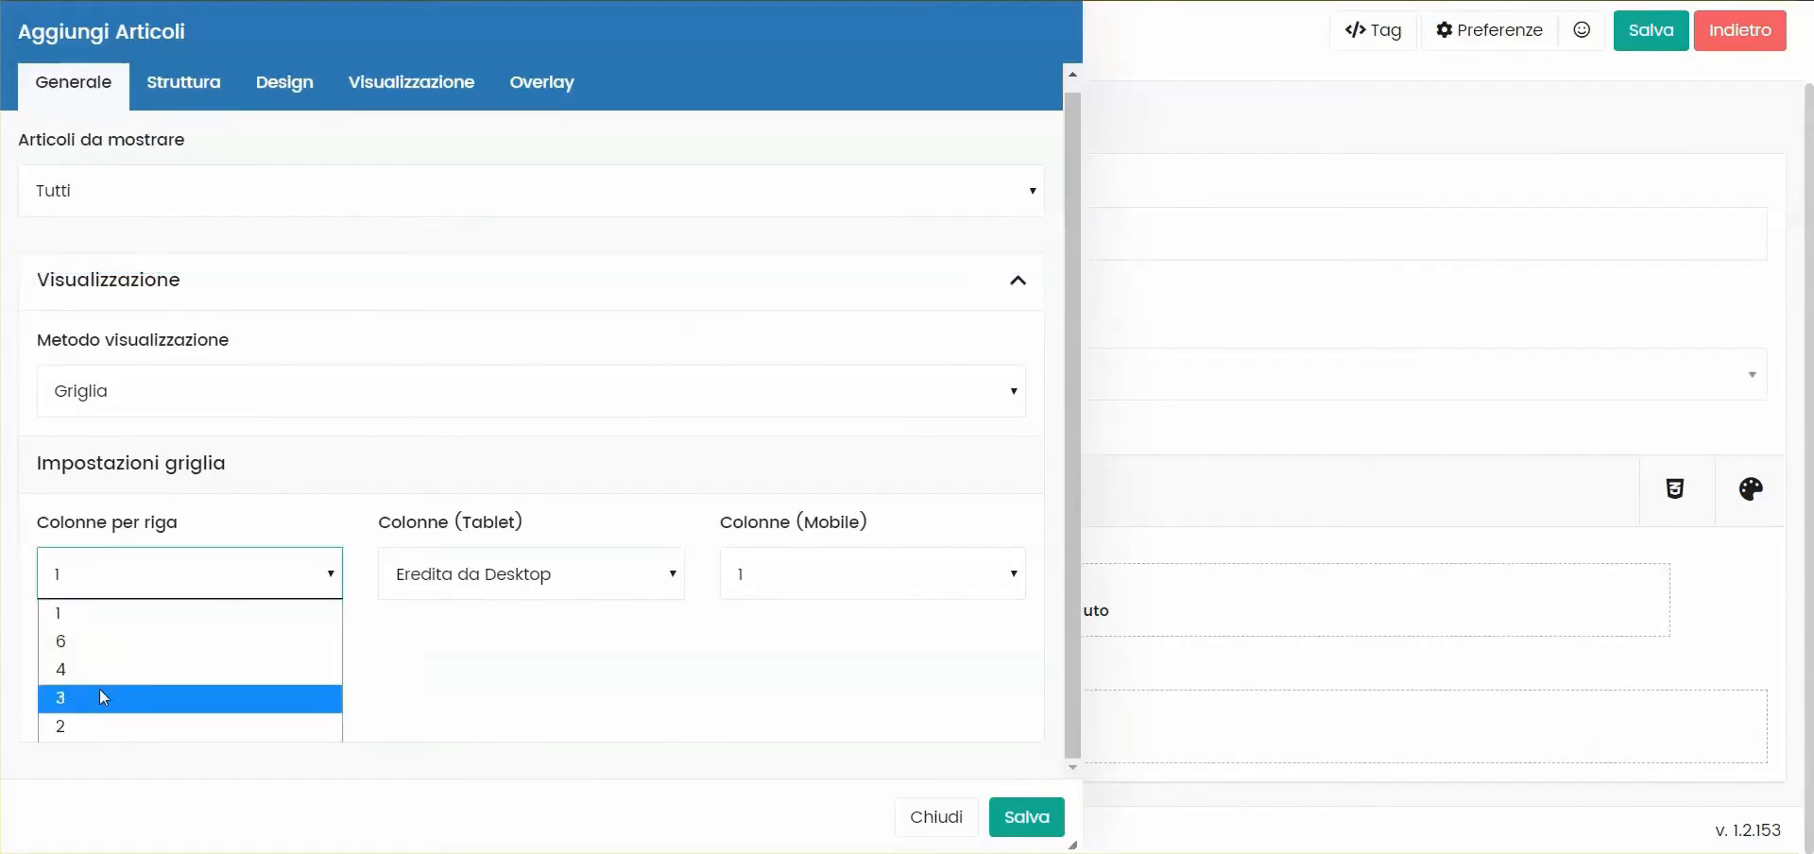
{"action": "left_click", "coordinate": [100, 698]}
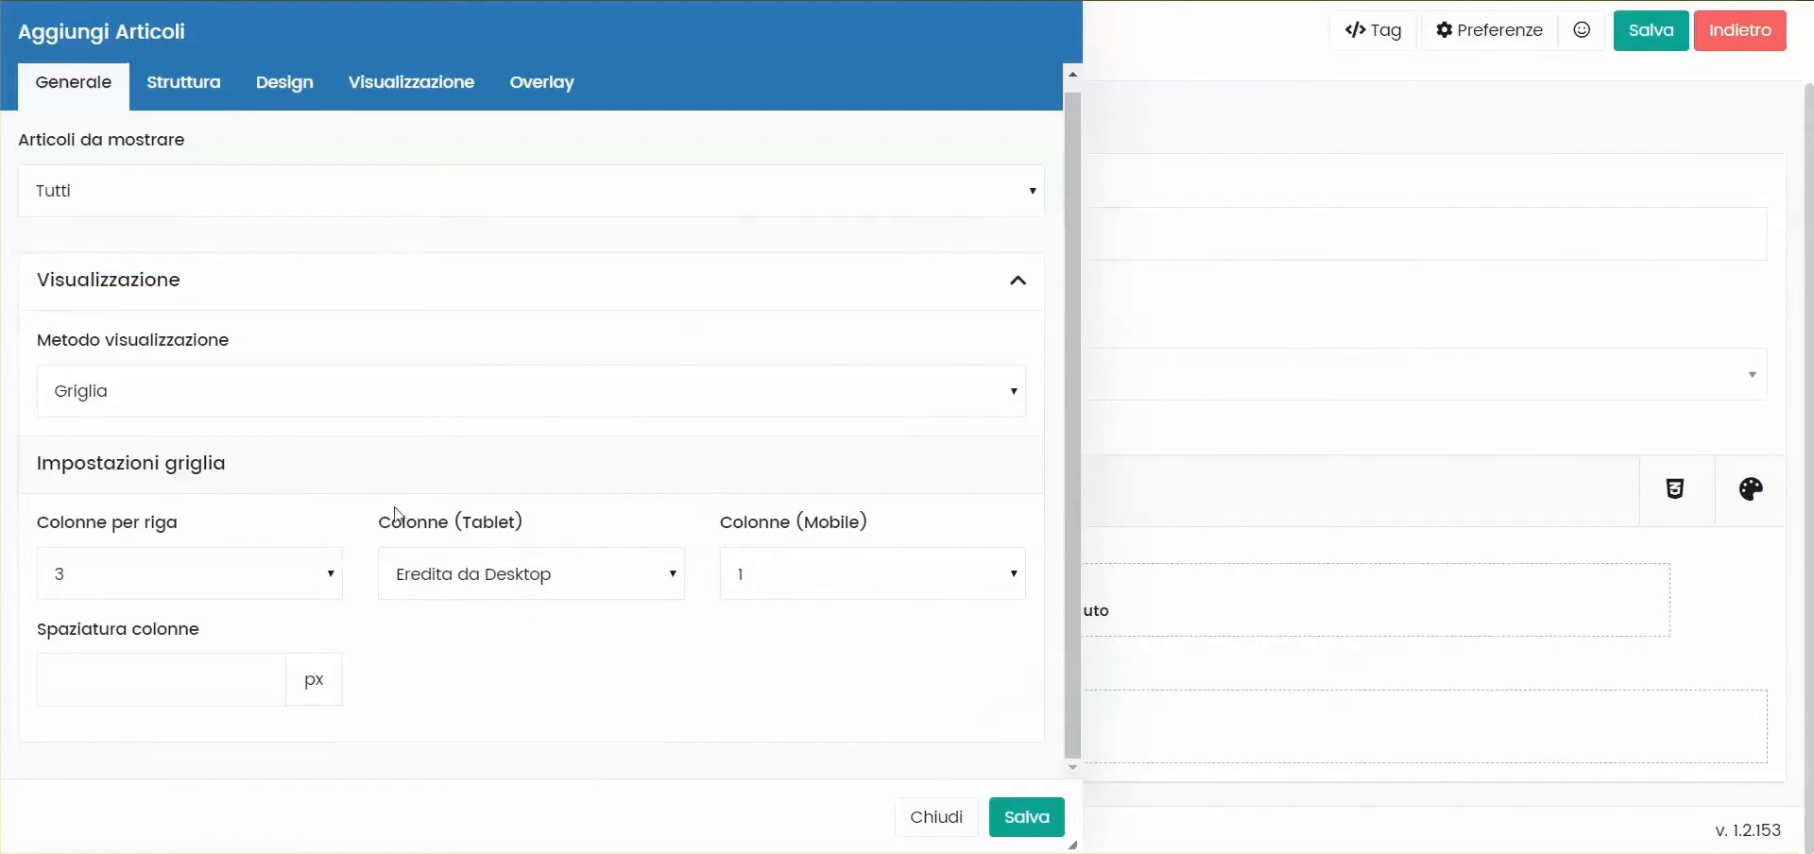
Open the Articoli element's structure template for editing and add a first row to it
{"action": "left_click", "coordinate": [193, 85]}
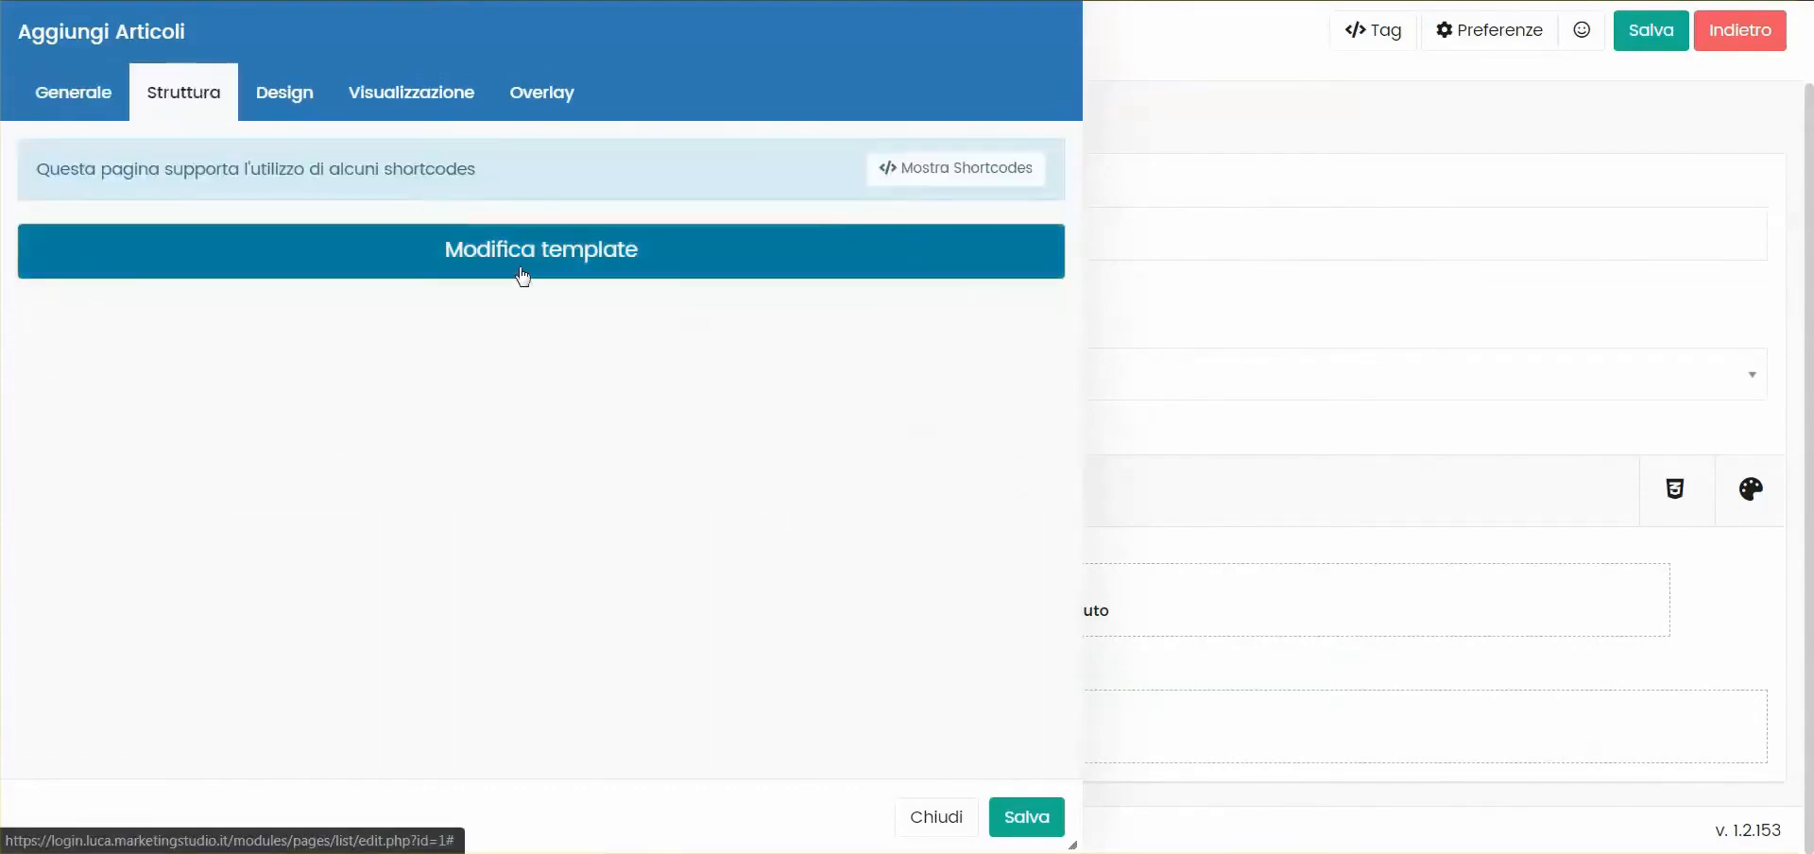
{"action": "left_click", "coordinate": [563, 251]}
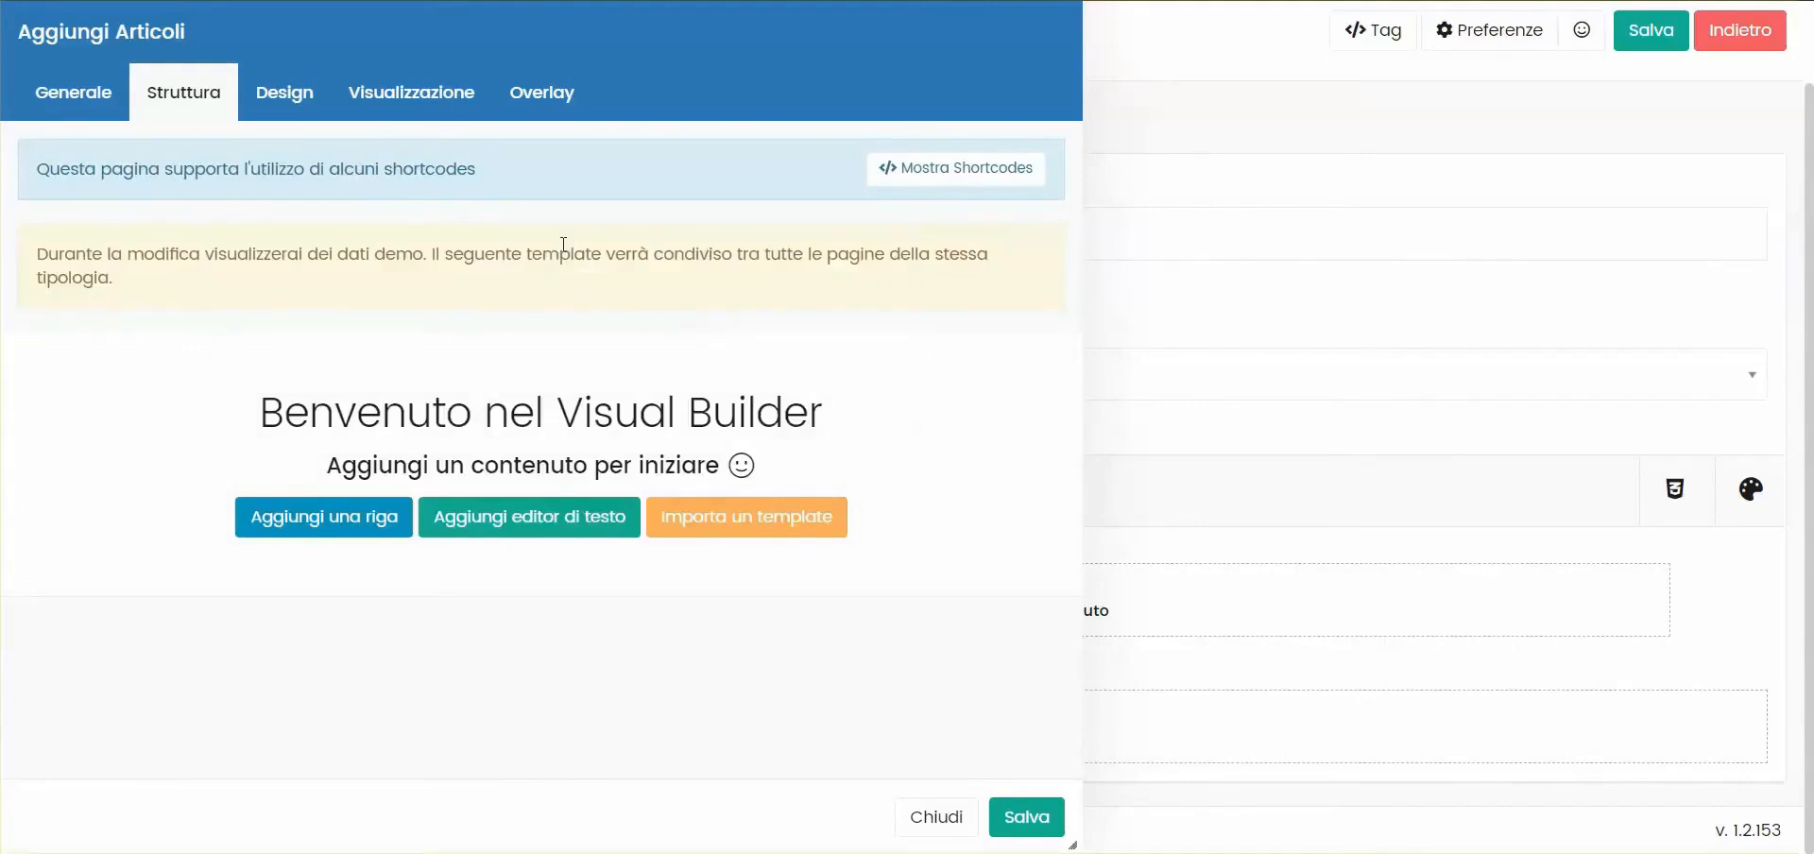
{"action": "left_click", "coordinate": [72, 91]}
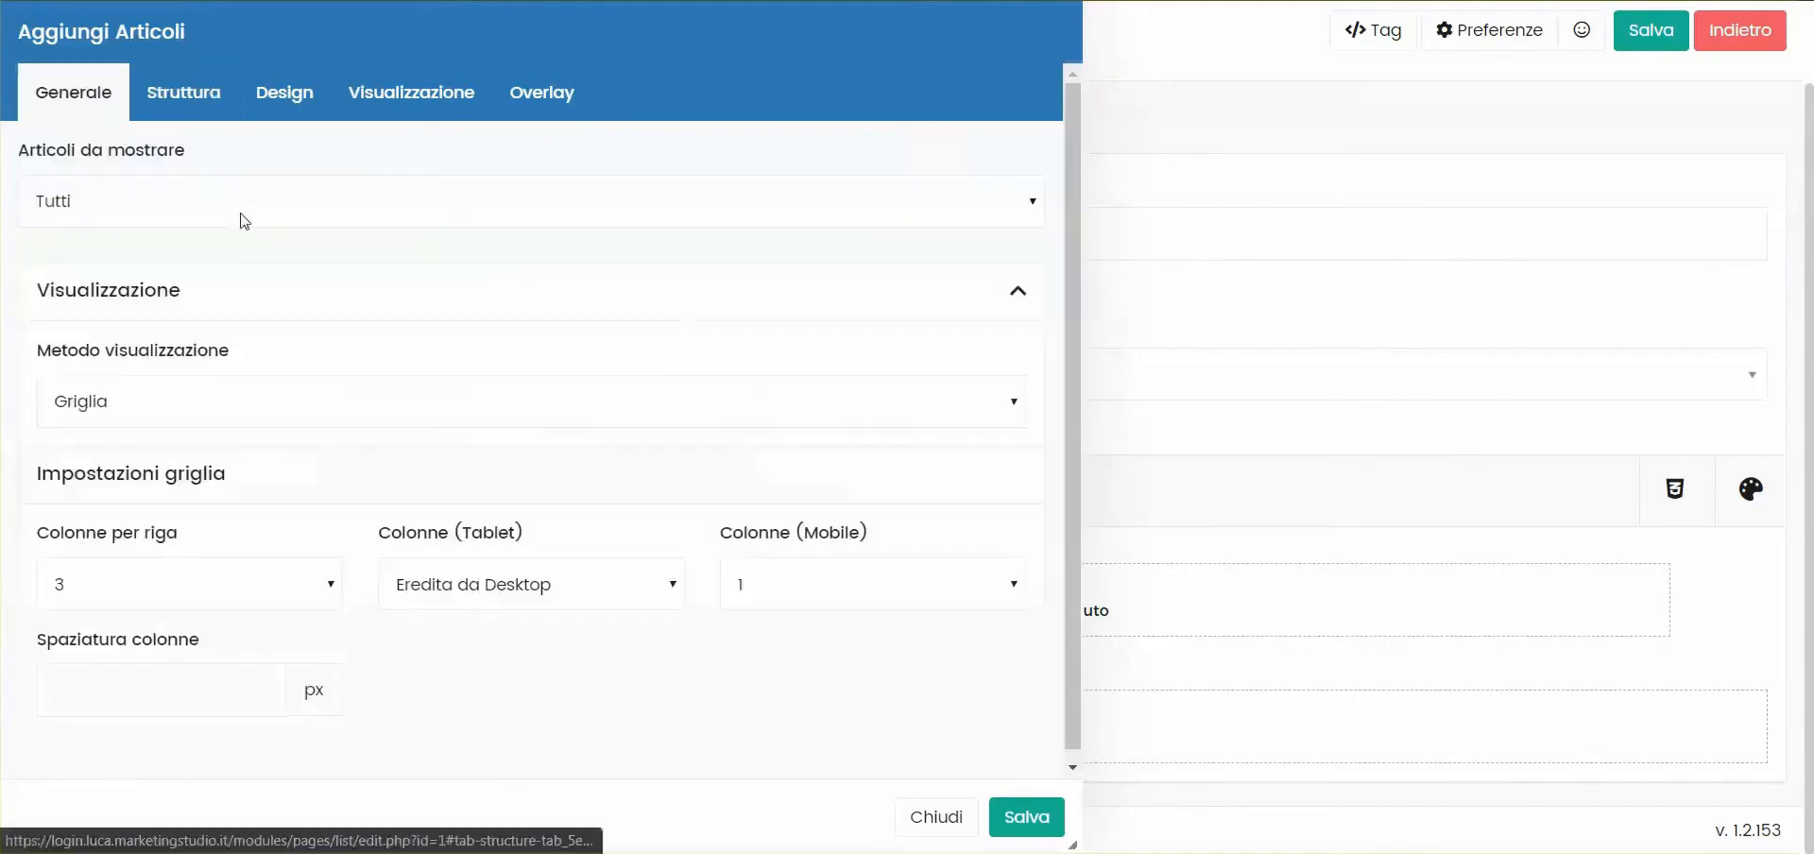
{"action": "left_click", "coordinate": [177, 99]}
{"action": "left_click", "coordinate": [399, 503]}
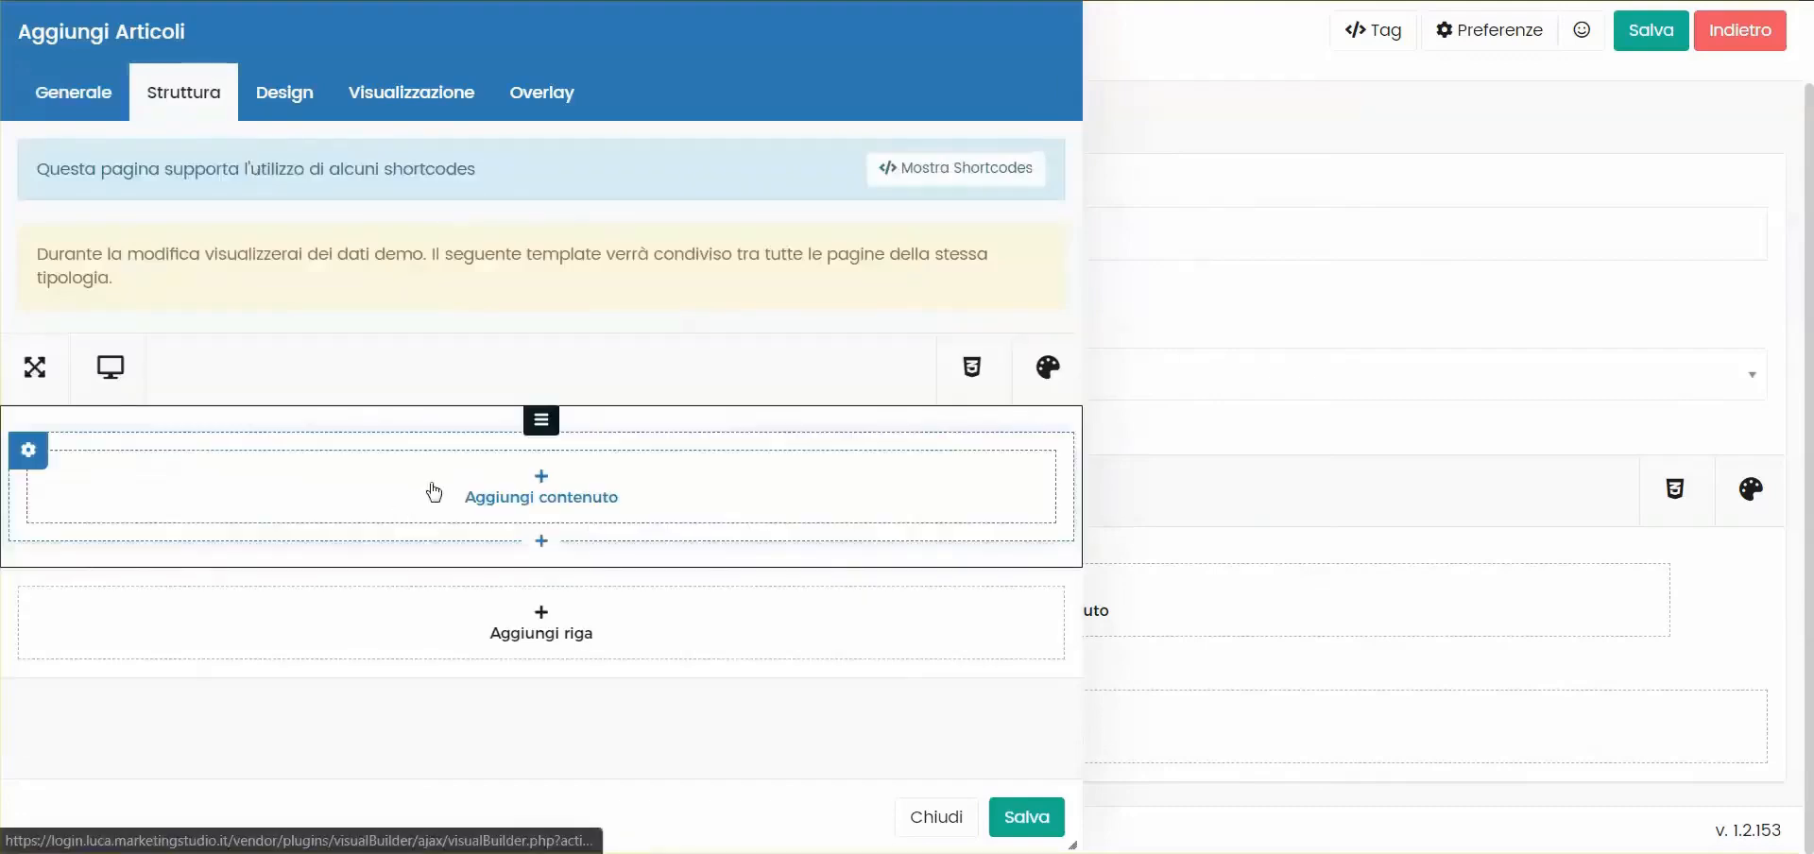
Add the article's main image (Immagine principale) to the template row with default settings
{"action": "left_click", "coordinate": [512, 489]}
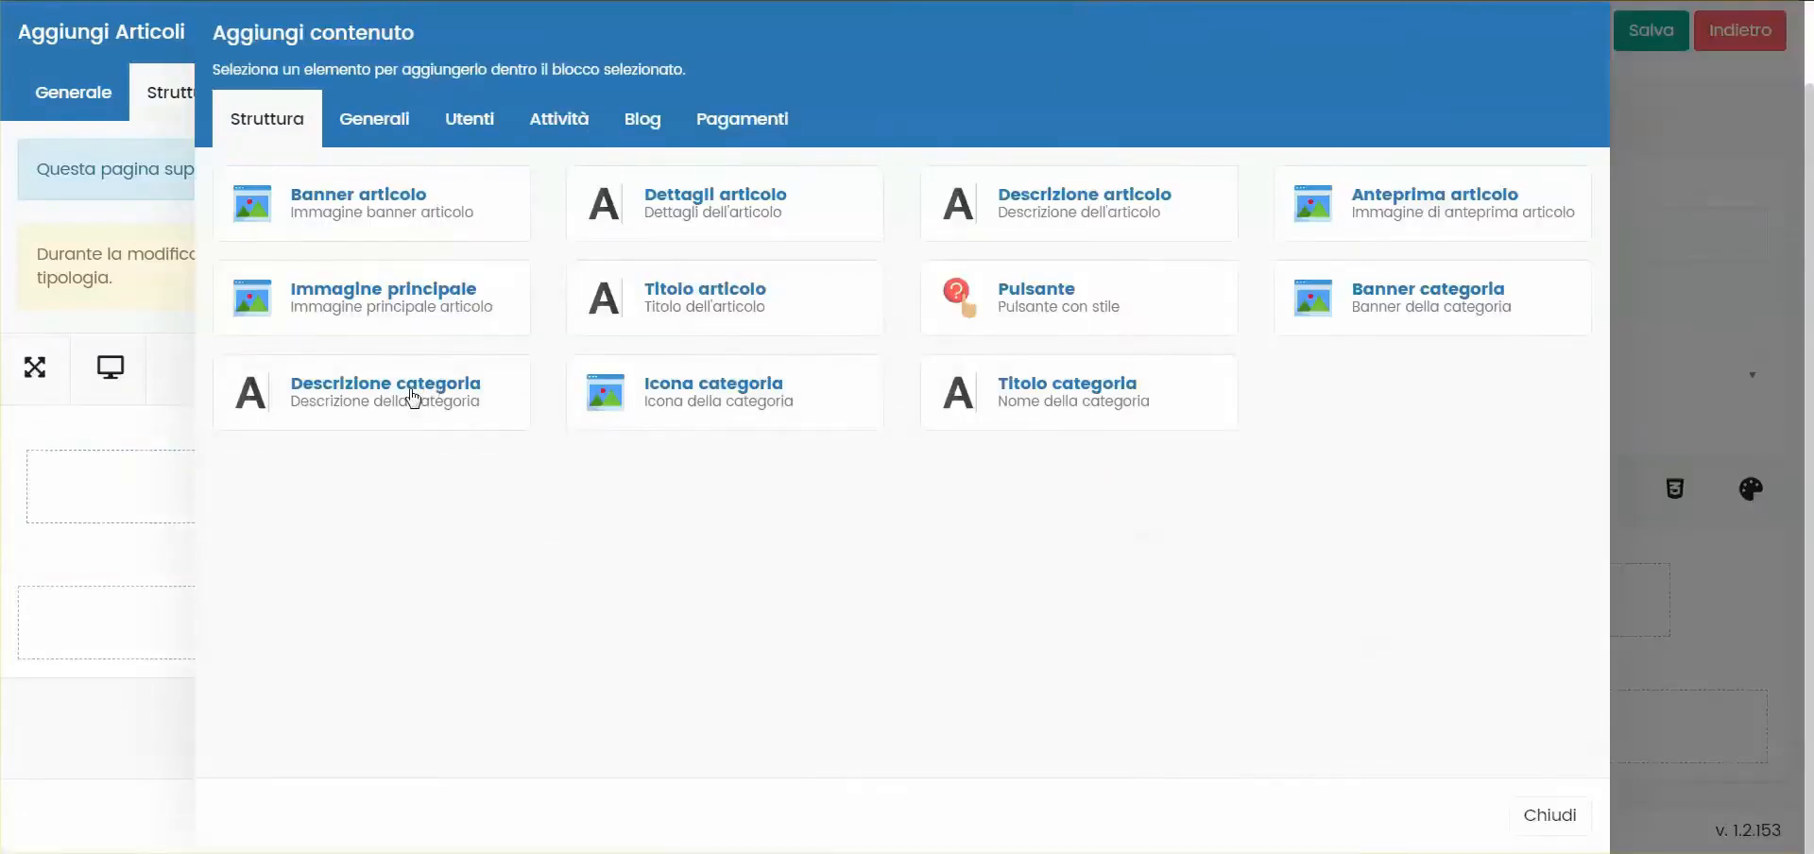
{"action": "left_click", "coordinate": [389, 314]}
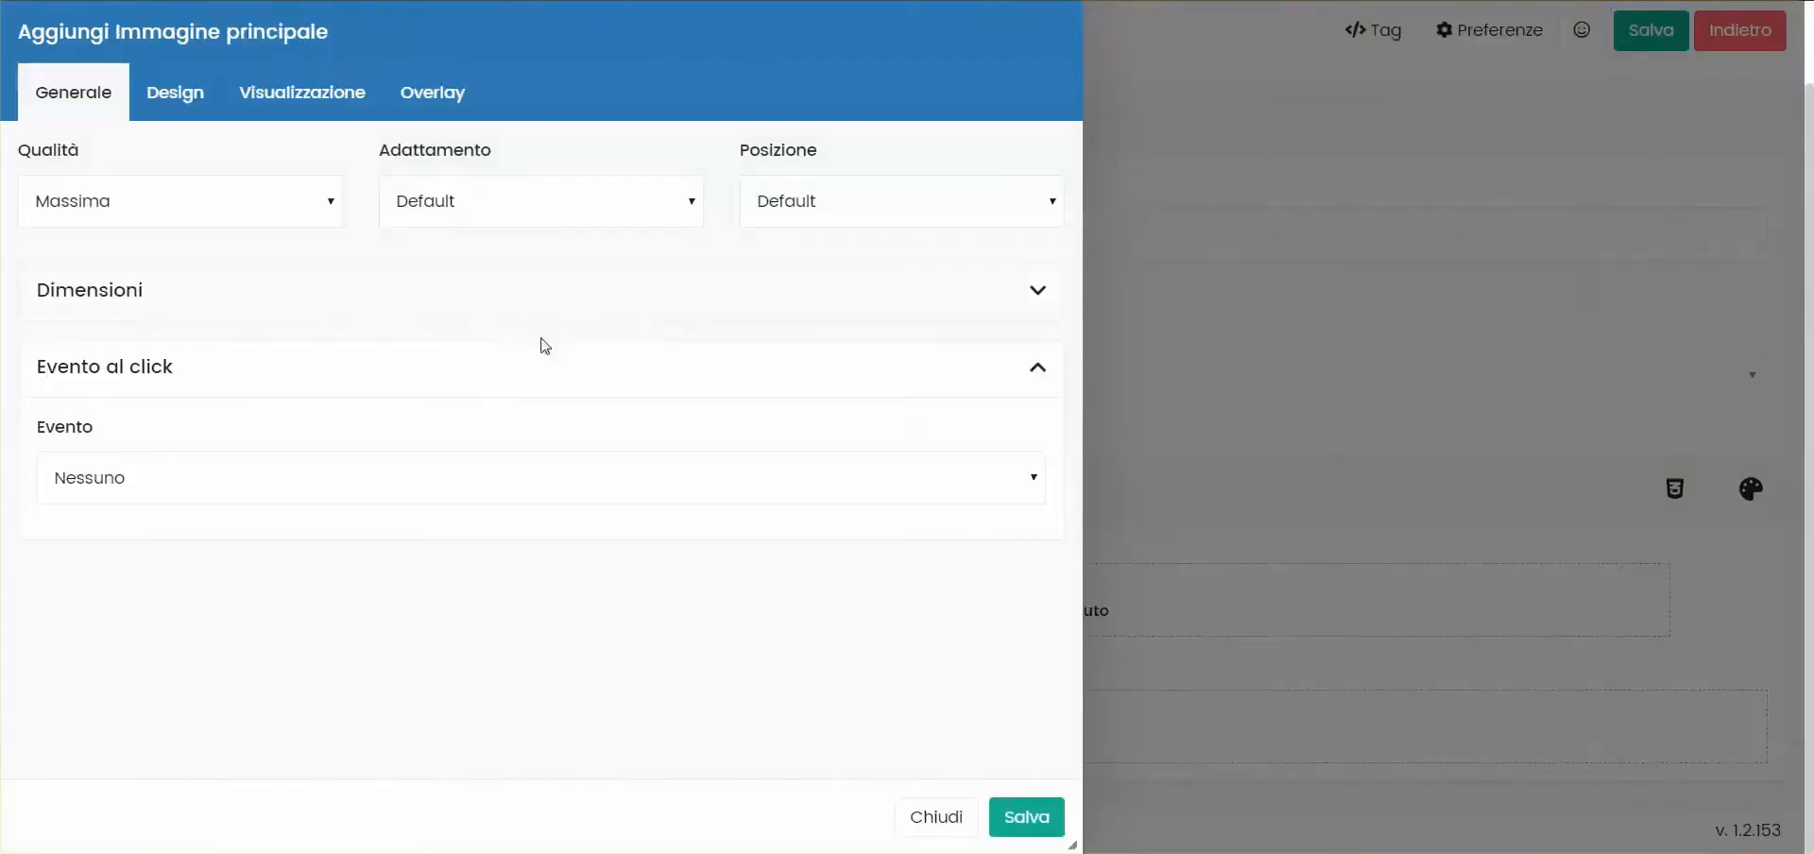
{"action": "left_click", "coordinate": [1029, 829]}
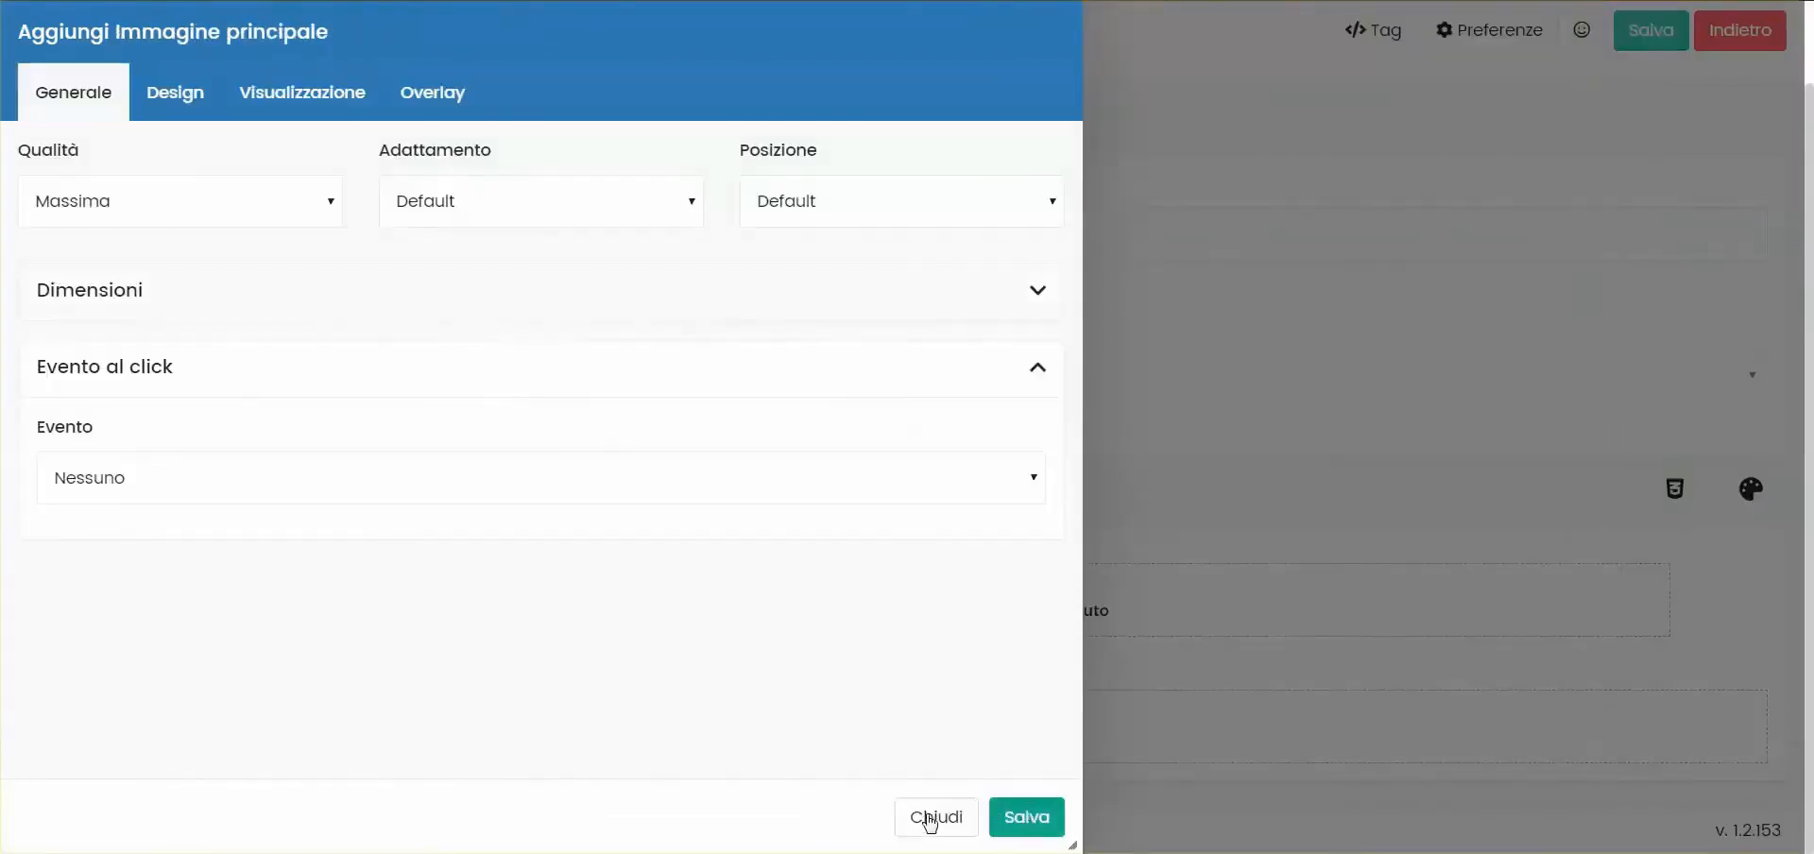
{"action": "left_click", "coordinate": [931, 818]}
{"action": "scroll", "coordinate": [580, 468], "scroll_direction": "down", "scroll_amount": 3}
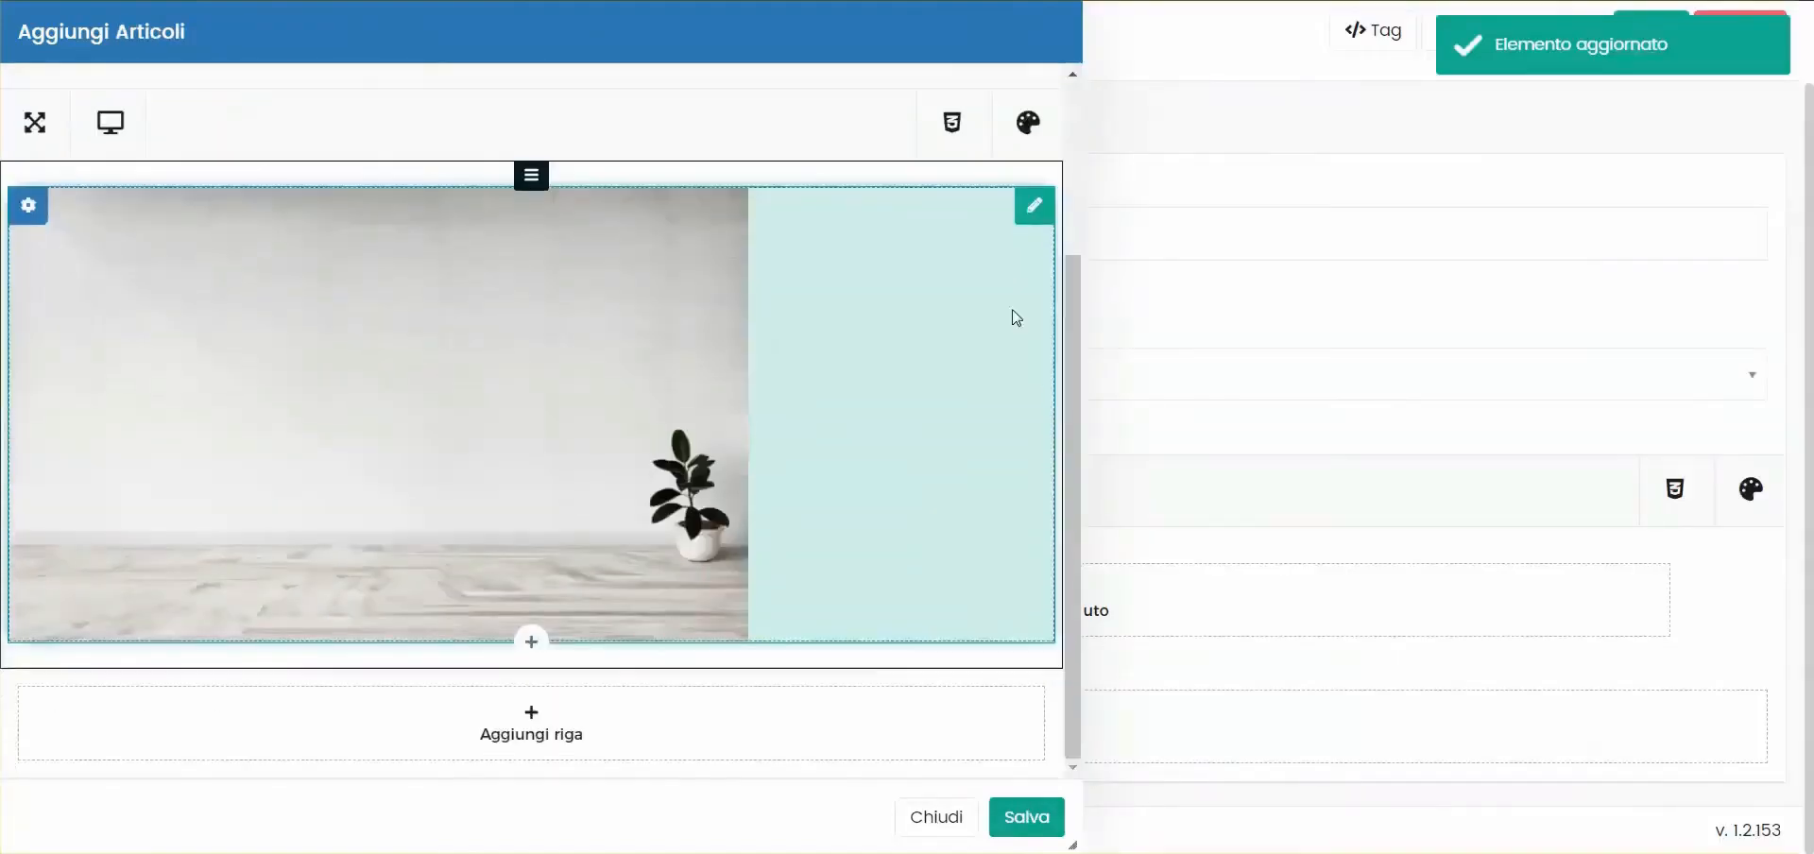
Set the position of the template's main image to center and save the element
{"action": "left_click", "coordinate": [998, 205]}
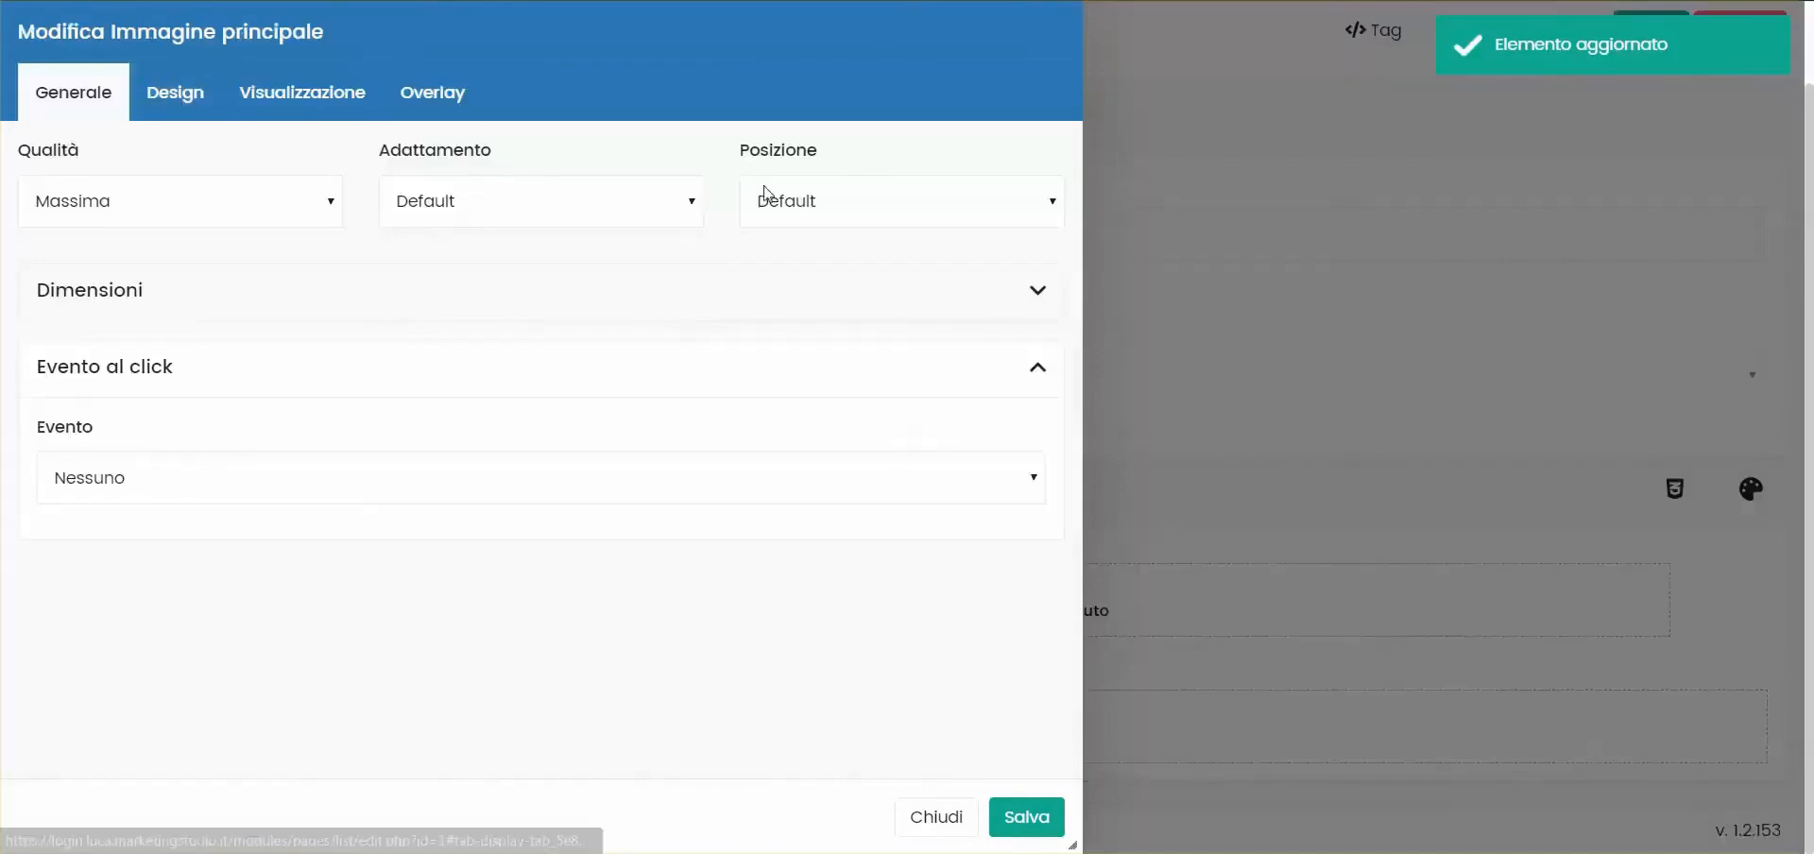
{"action": "left_click", "coordinate": [885, 198]}
{"action": "left_click", "coordinate": [811, 272]}
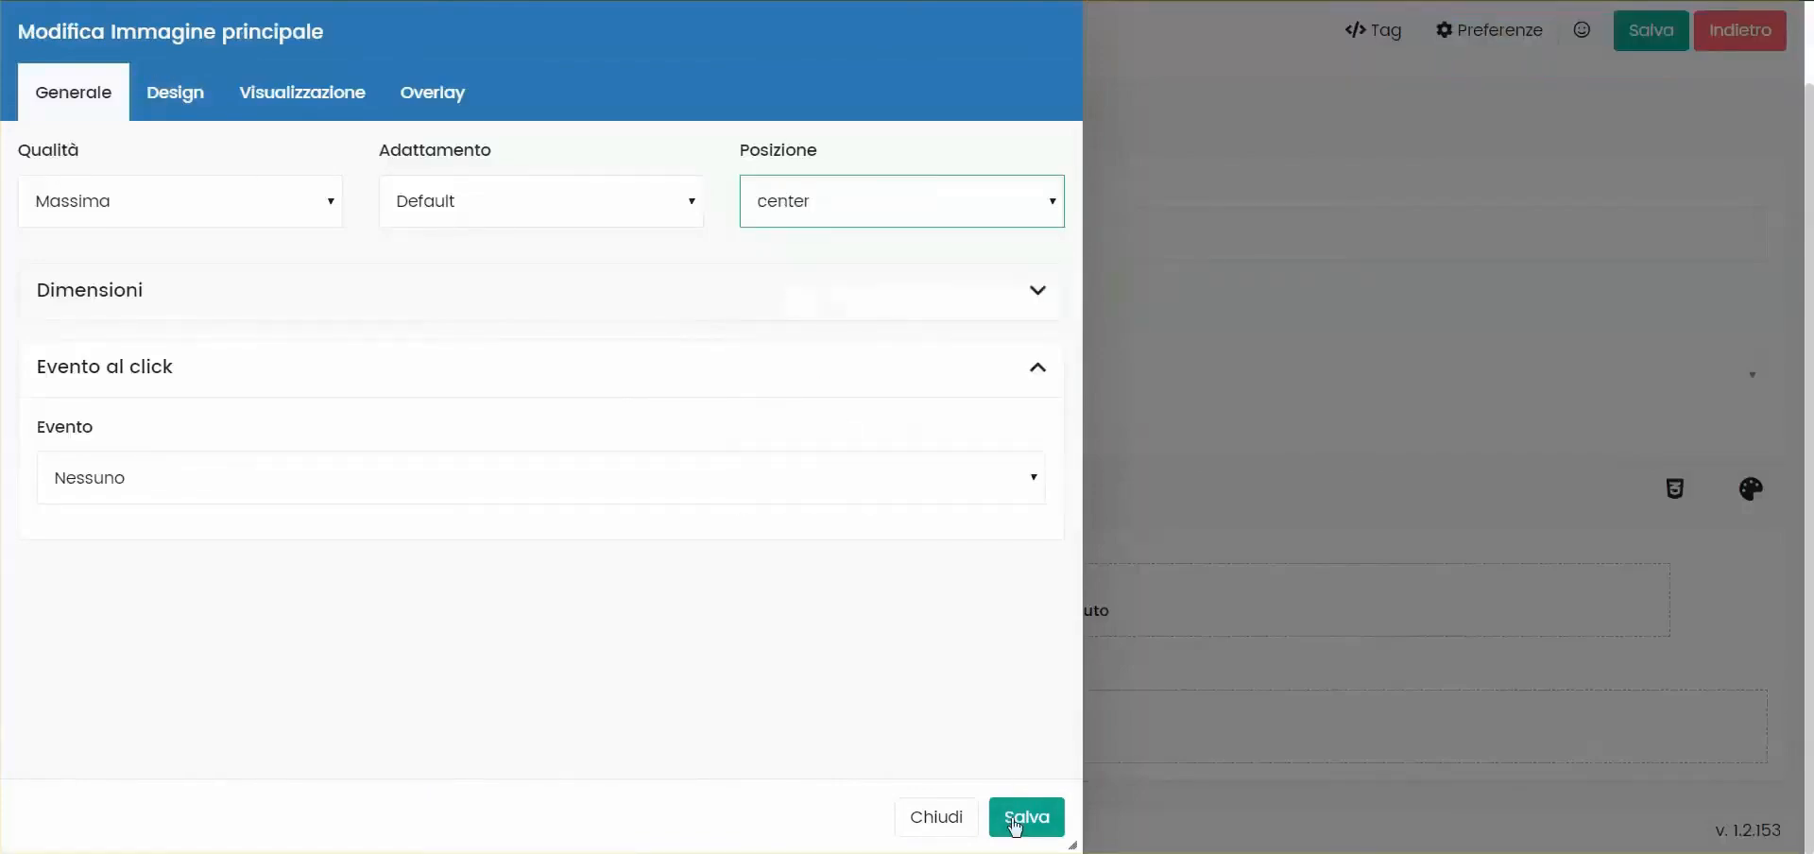
{"action": "left_click", "coordinate": [925, 818]}
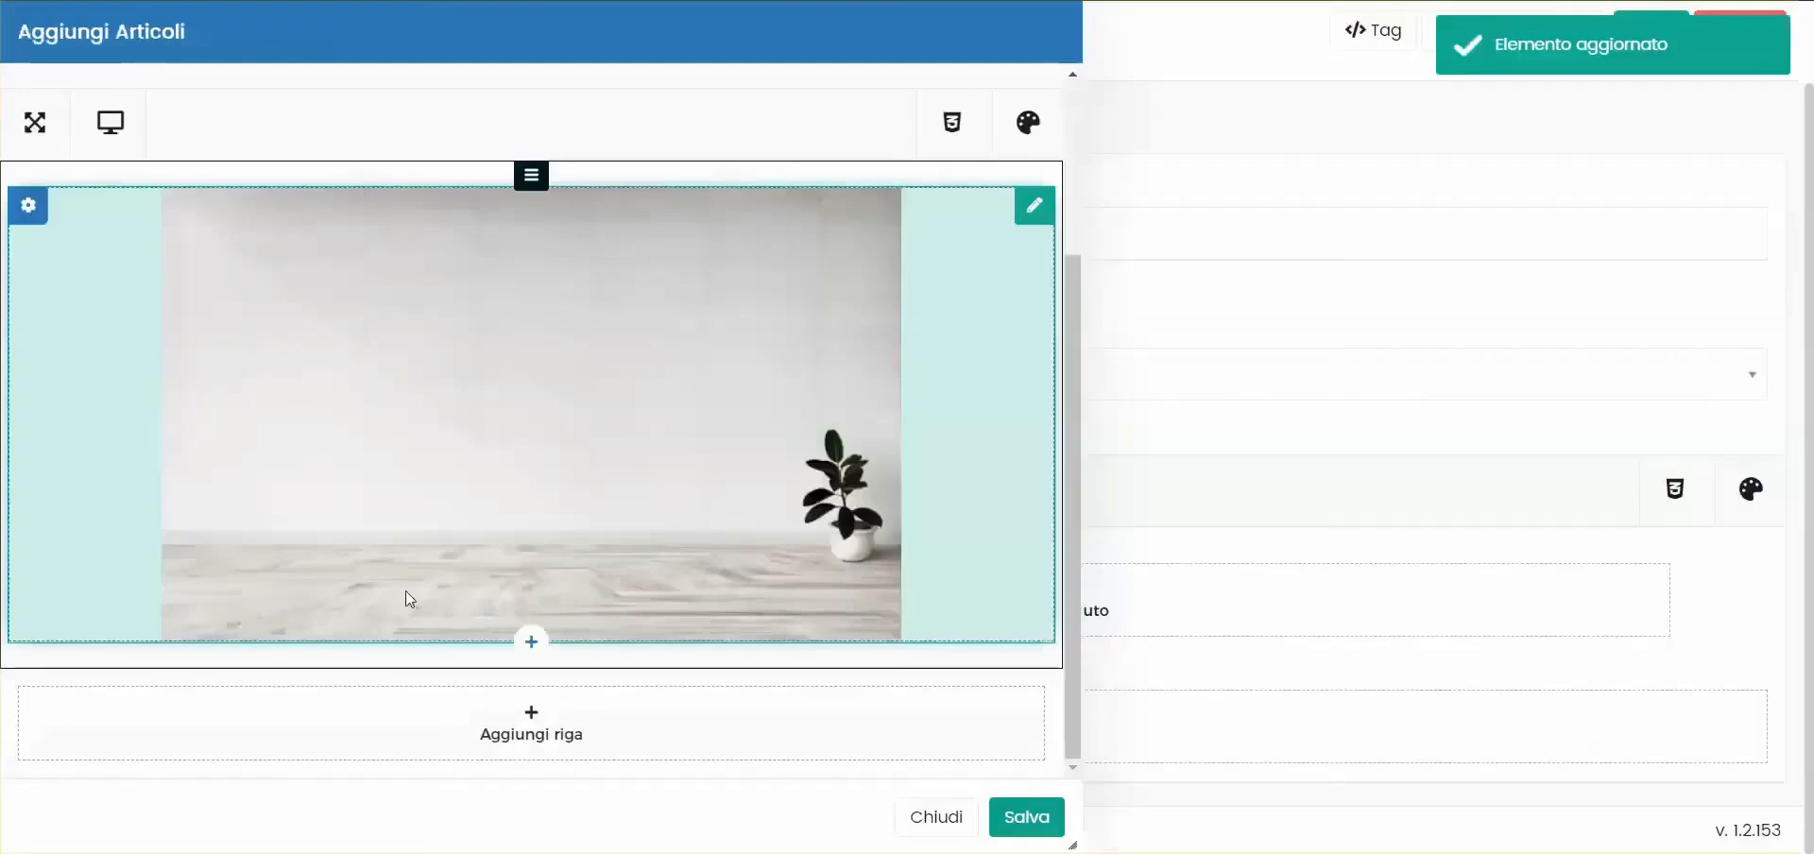
Add the article title (Titolo articolo) below the main image in the template, with h2 as its element tag, and save it
{"action": "left_click", "coordinate": [531, 640]}
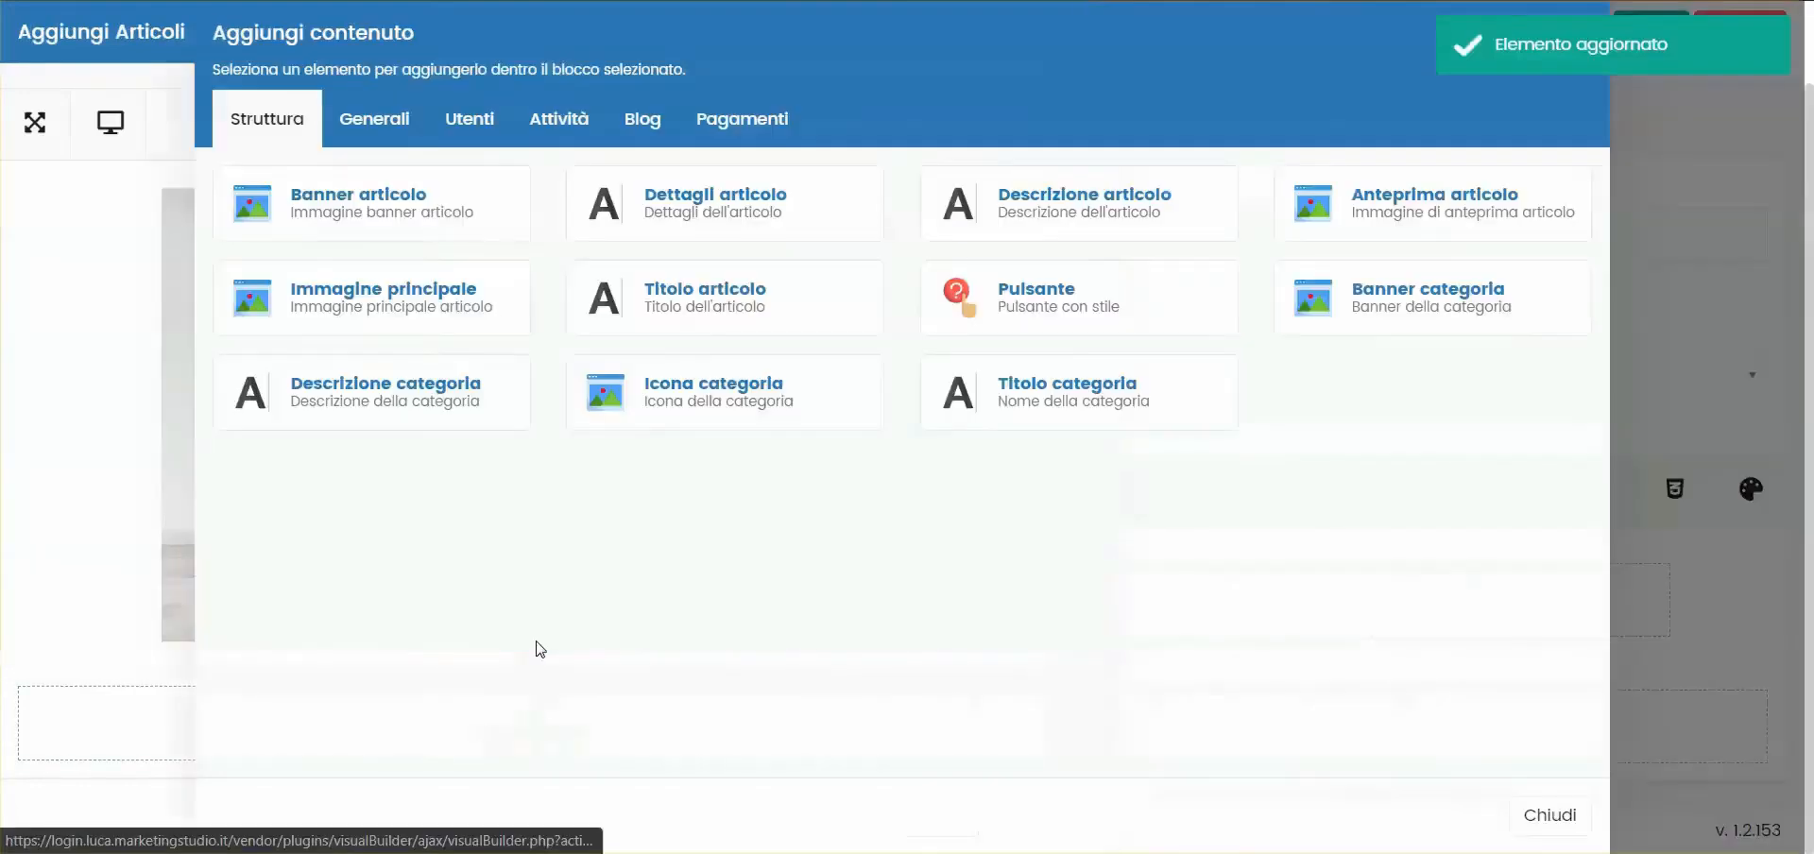
{"action": "left_click", "coordinate": [754, 321]}
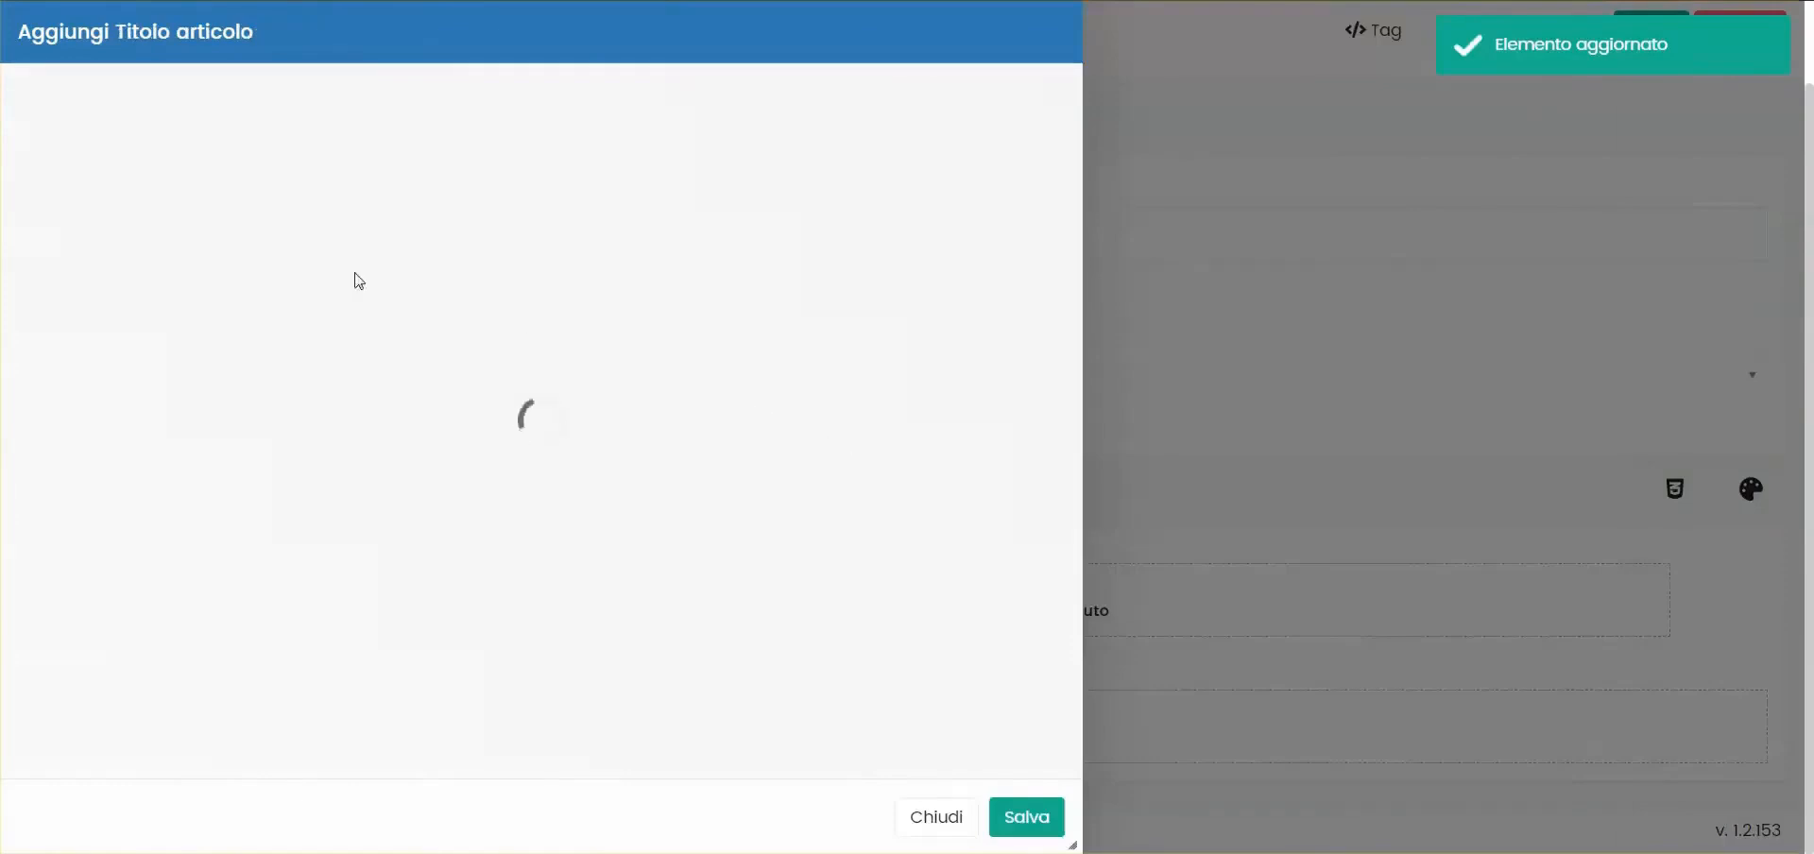
{"action": "left_click", "coordinate": [234, 309]}
{"action": "left_click", "coordinate": [163, 359]}
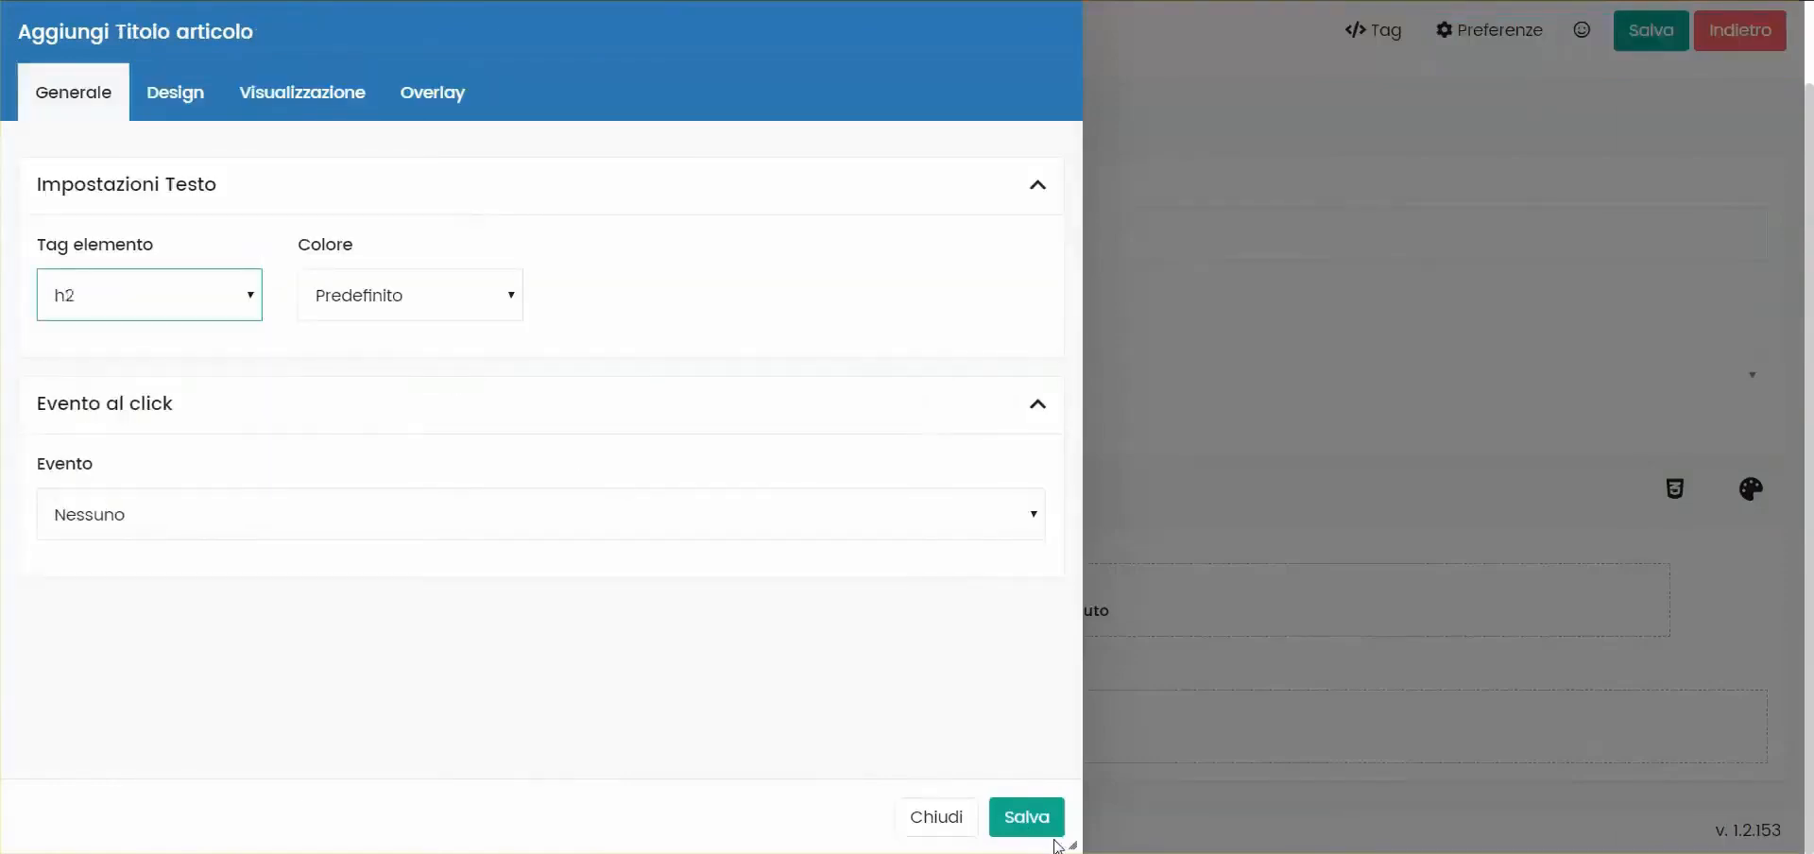
{"action": "left_click", "coordinate": [929, 819]}
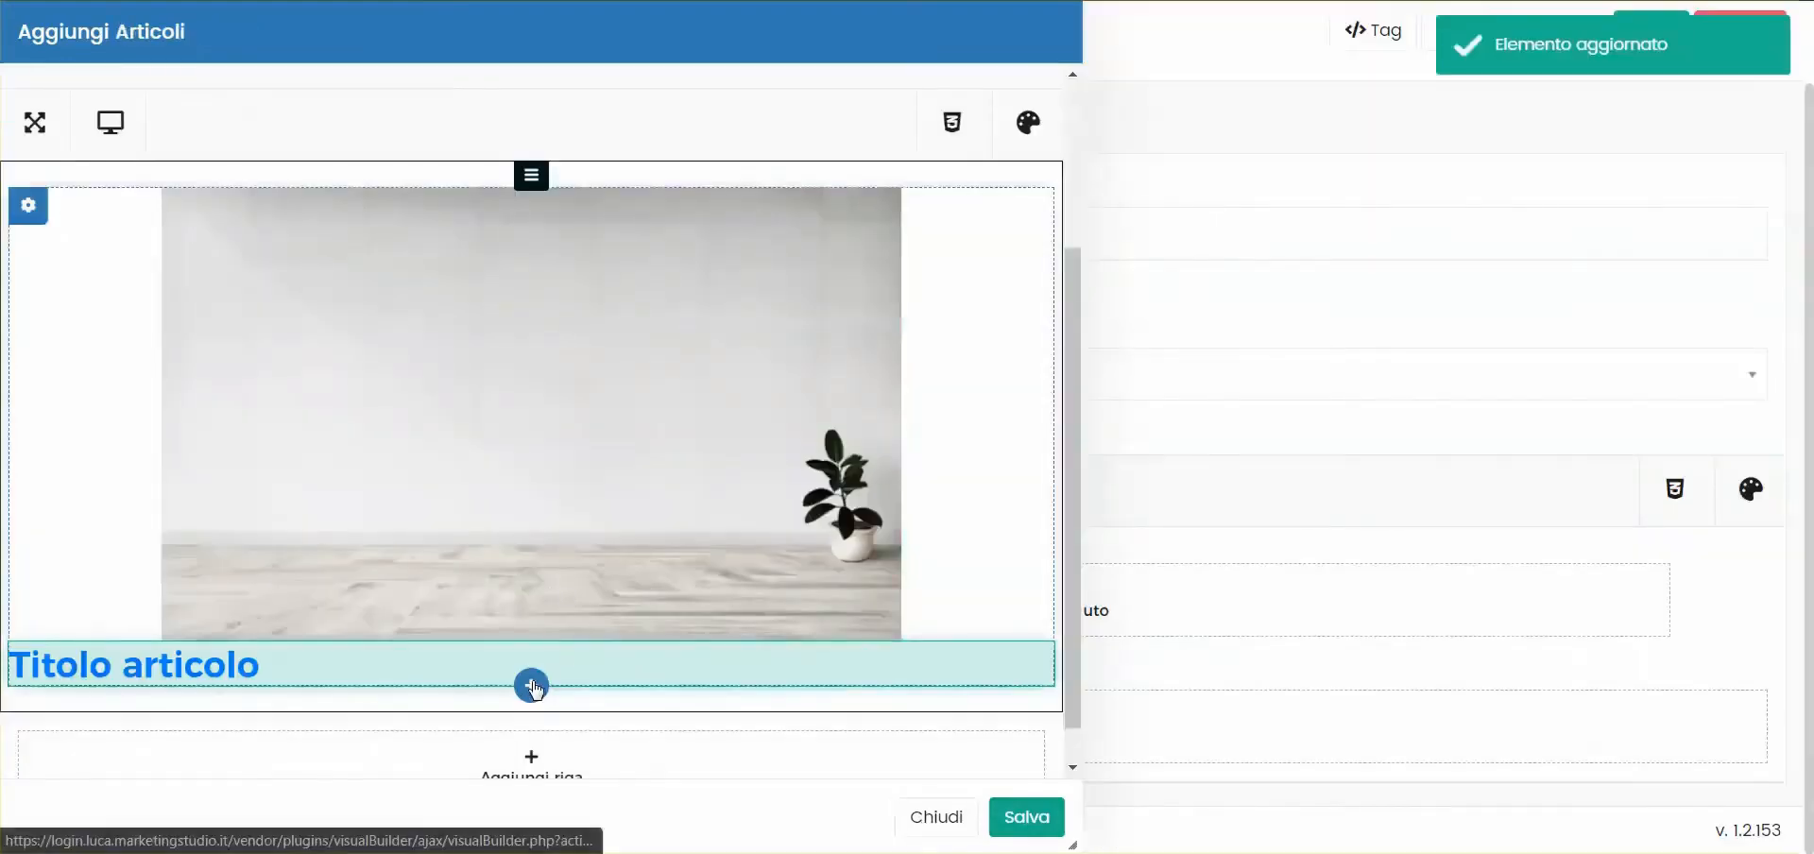
Add the article description (Descrizione articolo) below the title with default settings and save the Articoli element
{"action": "left_click", "coordinate": [531, 685]}
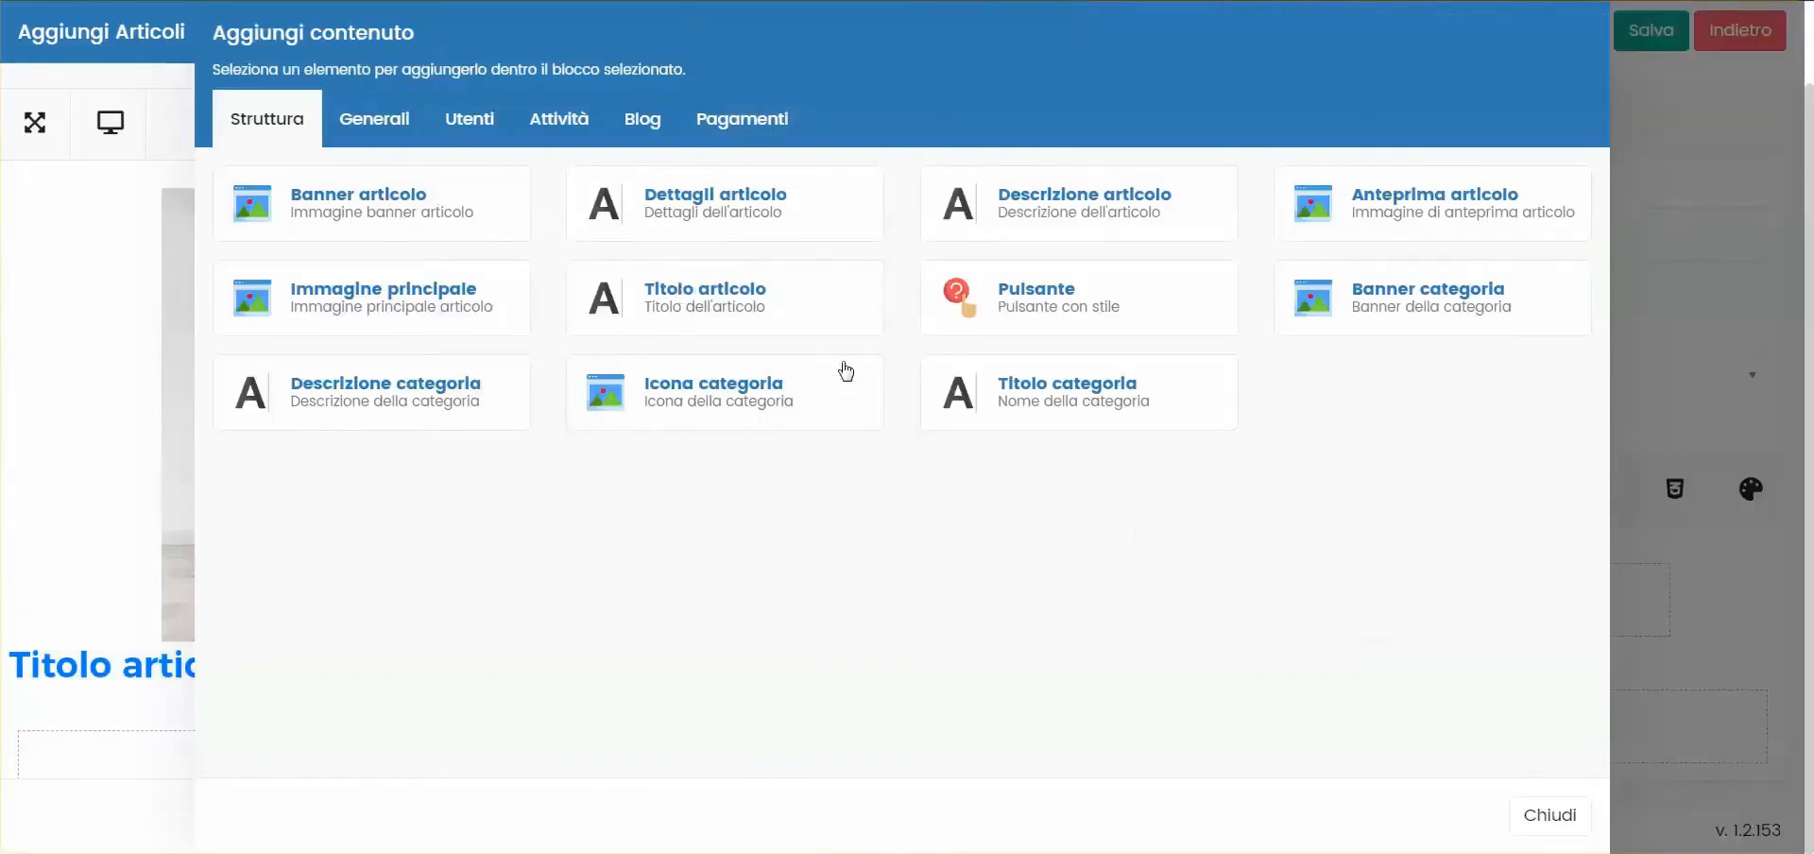
{"action": "left_click", "coordinate": [1085, 230]}
{"action": "left_click", "coordinate": [955, 824]}
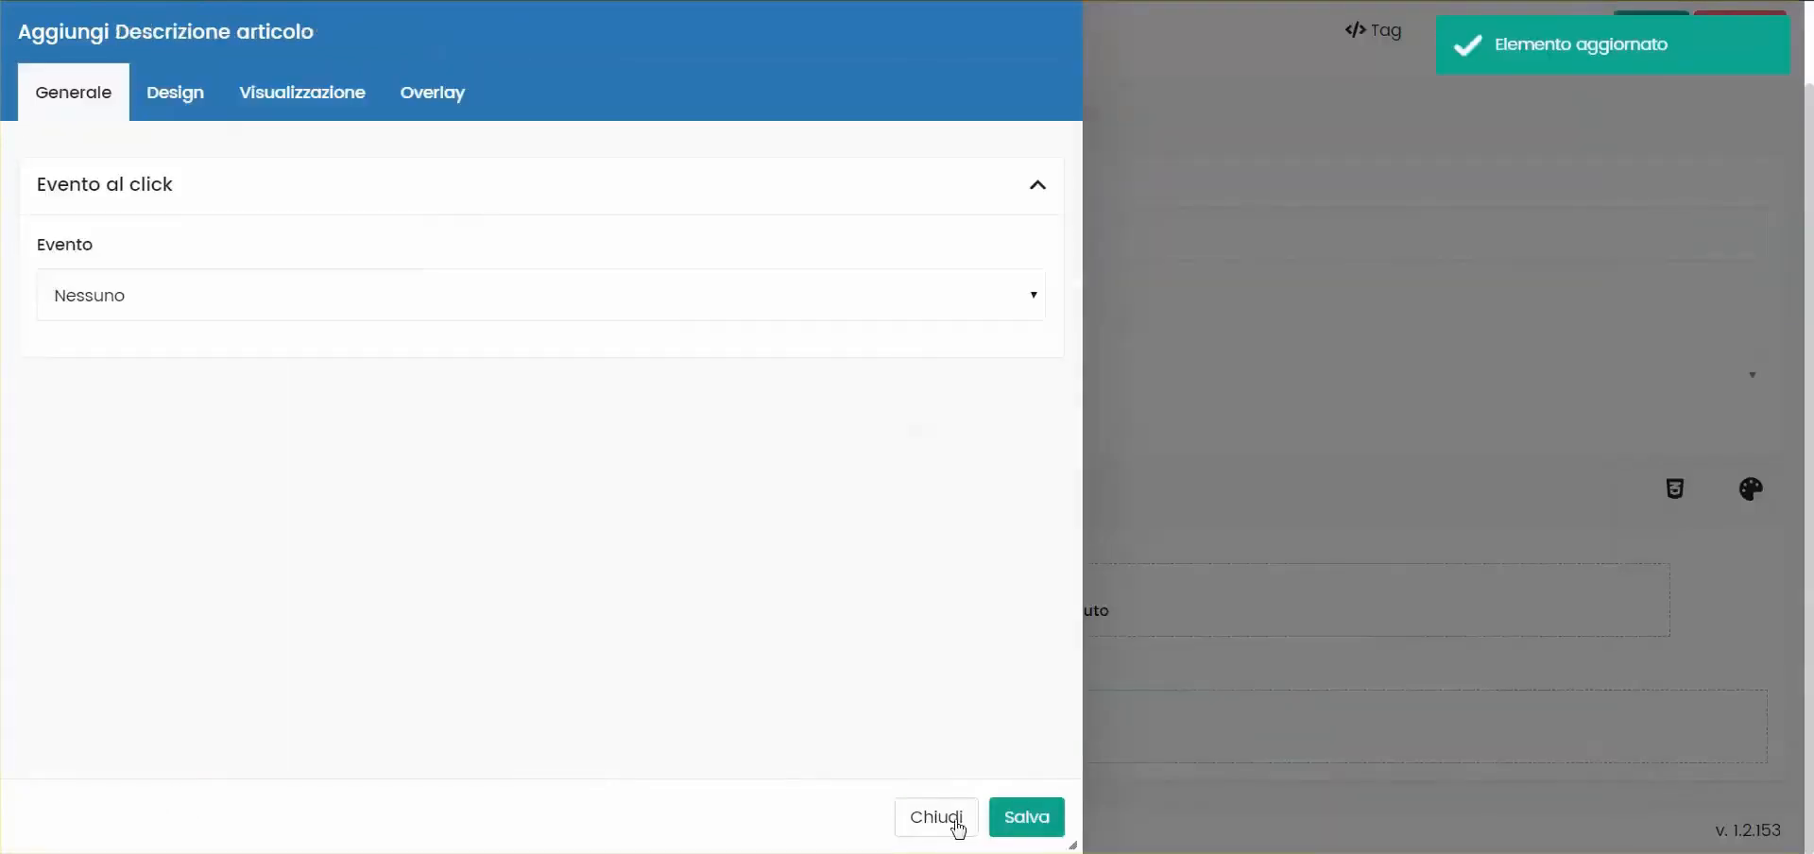
{"action": "left_click", "coordinate": [1016, 816]}
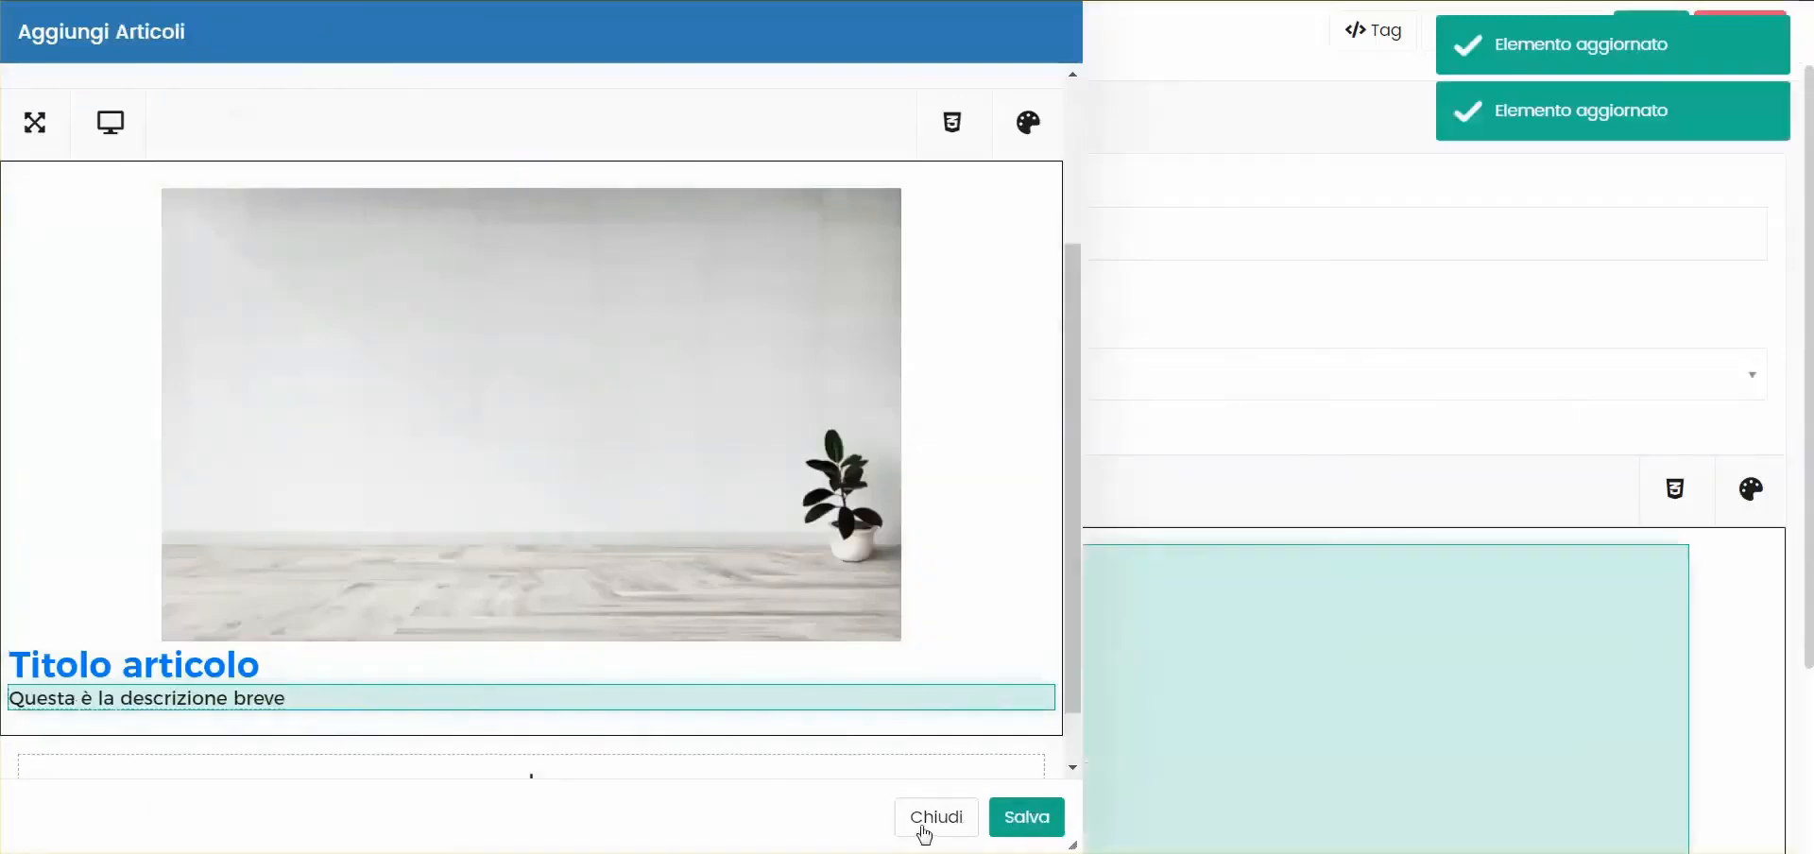
{"action": "left_click", "coordinate": [927, 827]}
View the published Blog page through its permalink and check the Articoli element's settings without changing them
{"action": "scroll", "coordinate": [945, 578], "scroll_direction": "down", "scroll_amount": 3}
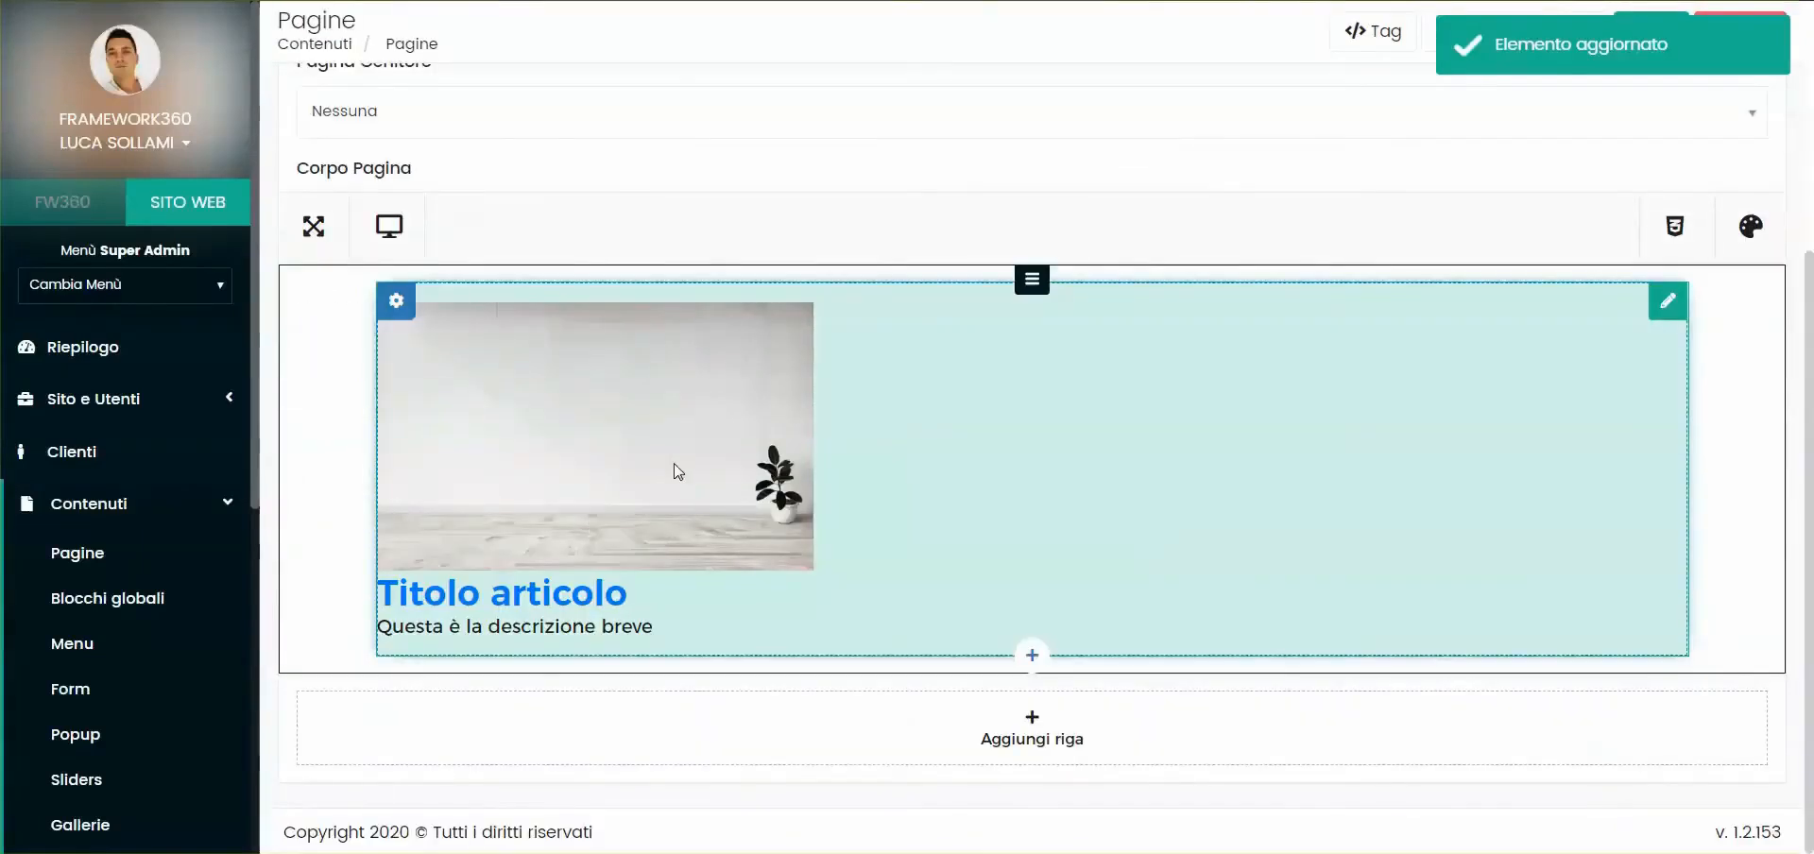
{"action": "scroll", "coordinate": [633, 498], "scroll_direction": "up", "scroll_amount": 4}
{"action": "left_click_drag", "start_coordinate": [667, 374], "coordinate": [392, 389]}
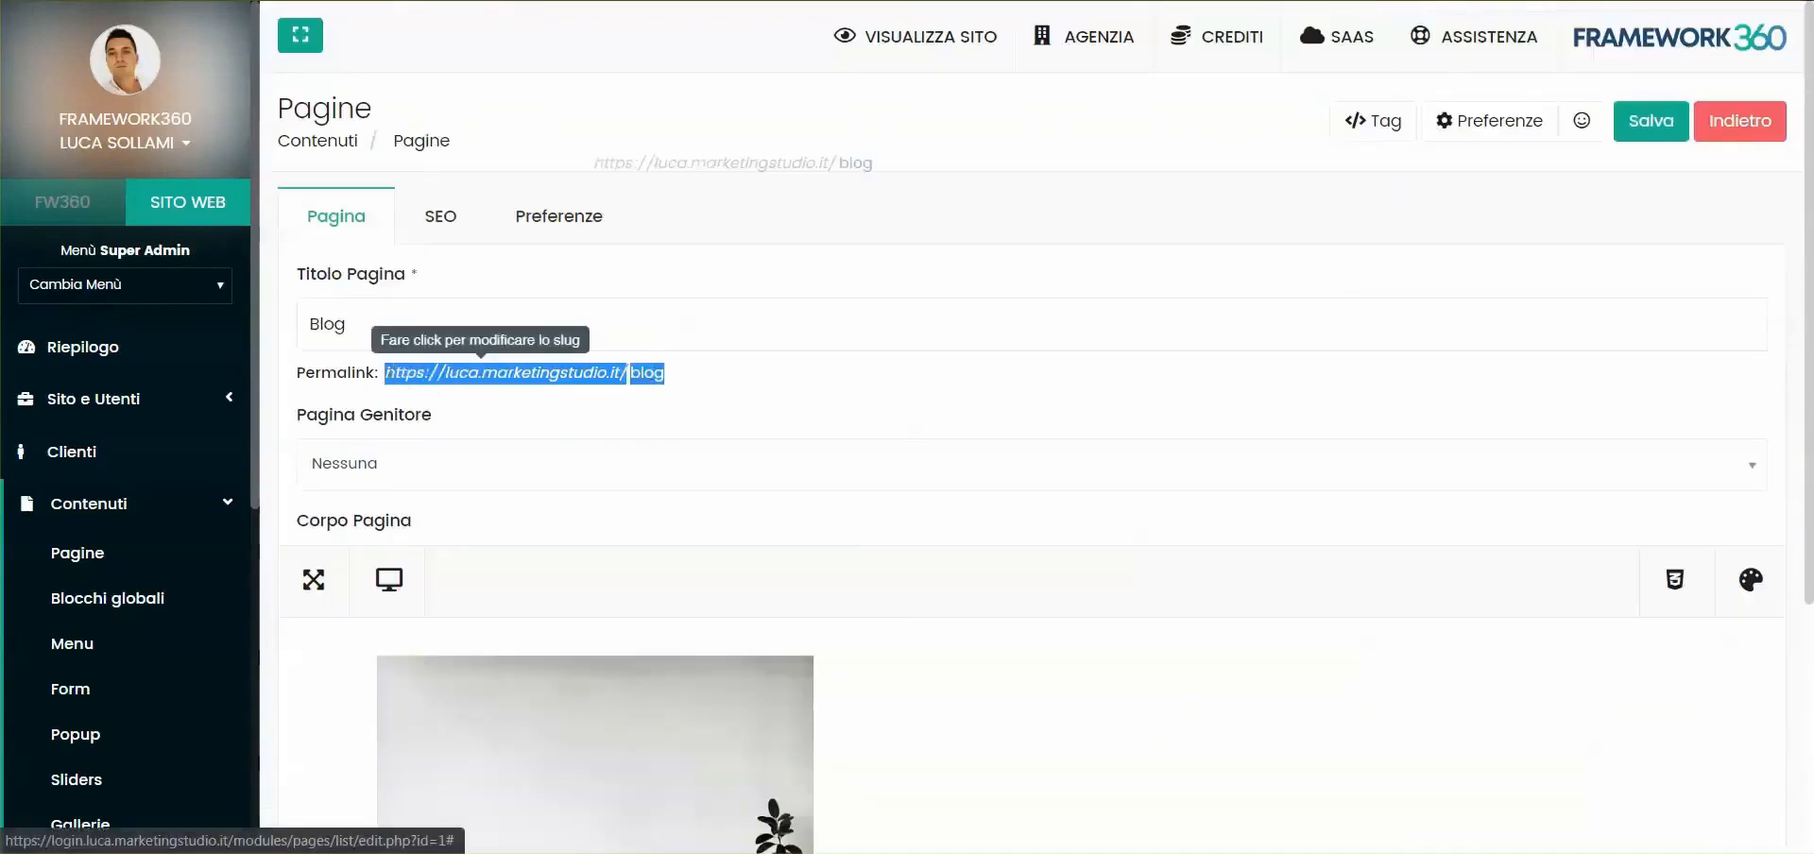
{"action": "left_click", "coordinate": [427, 376]}
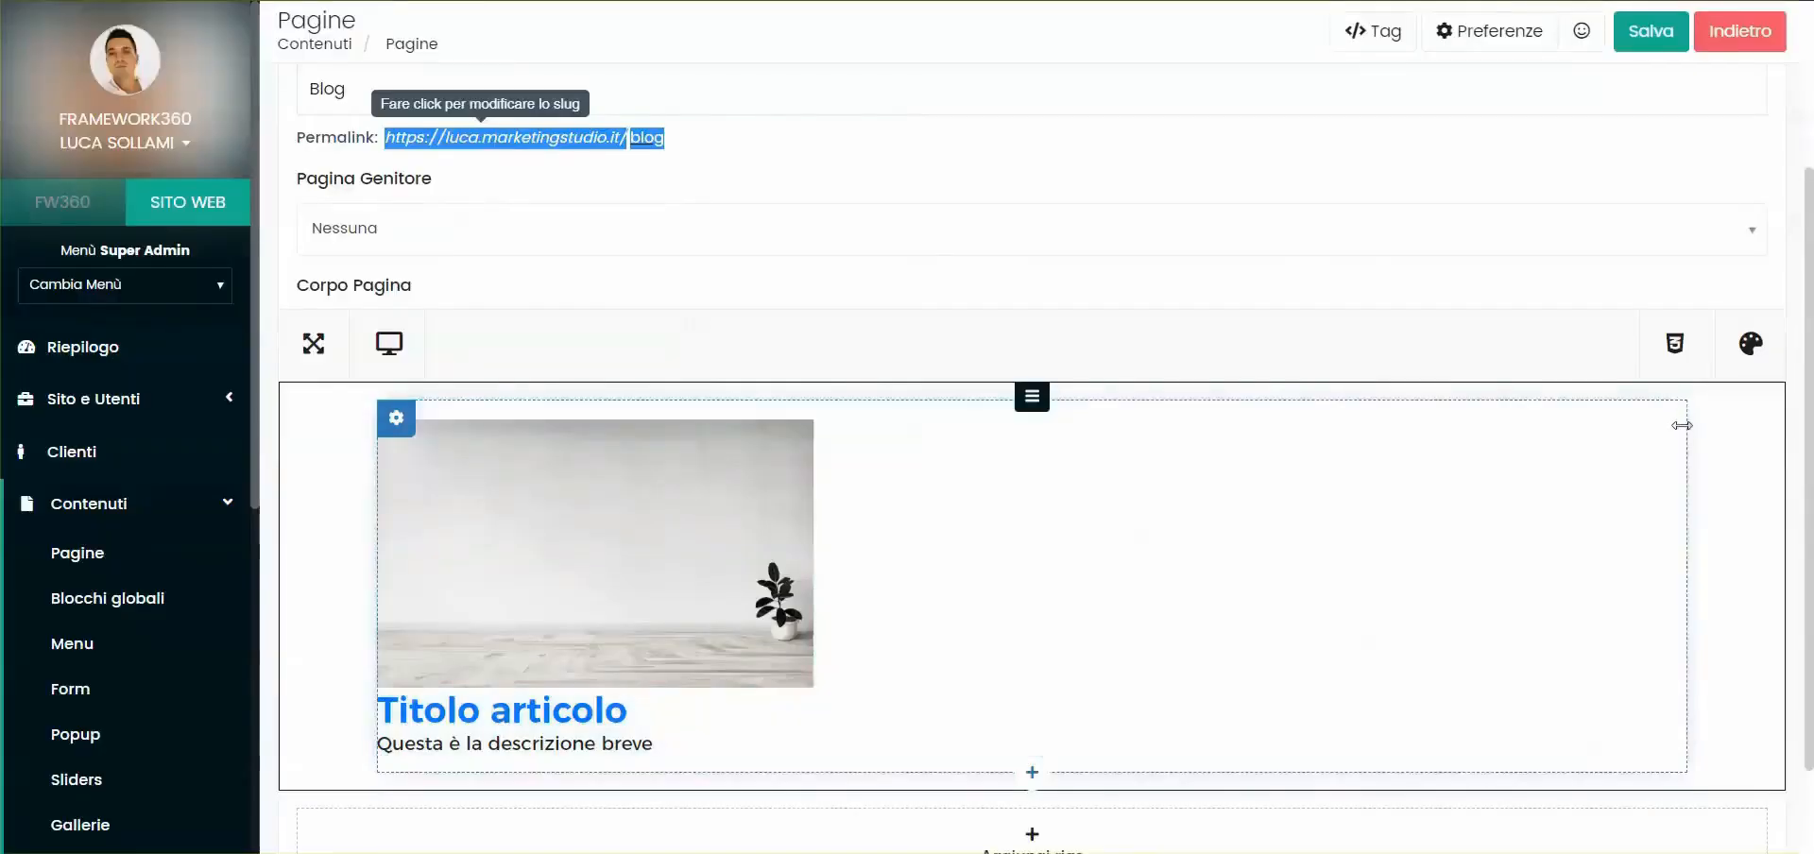
{"action": "left_click", "coordinate": [1669, 419]}
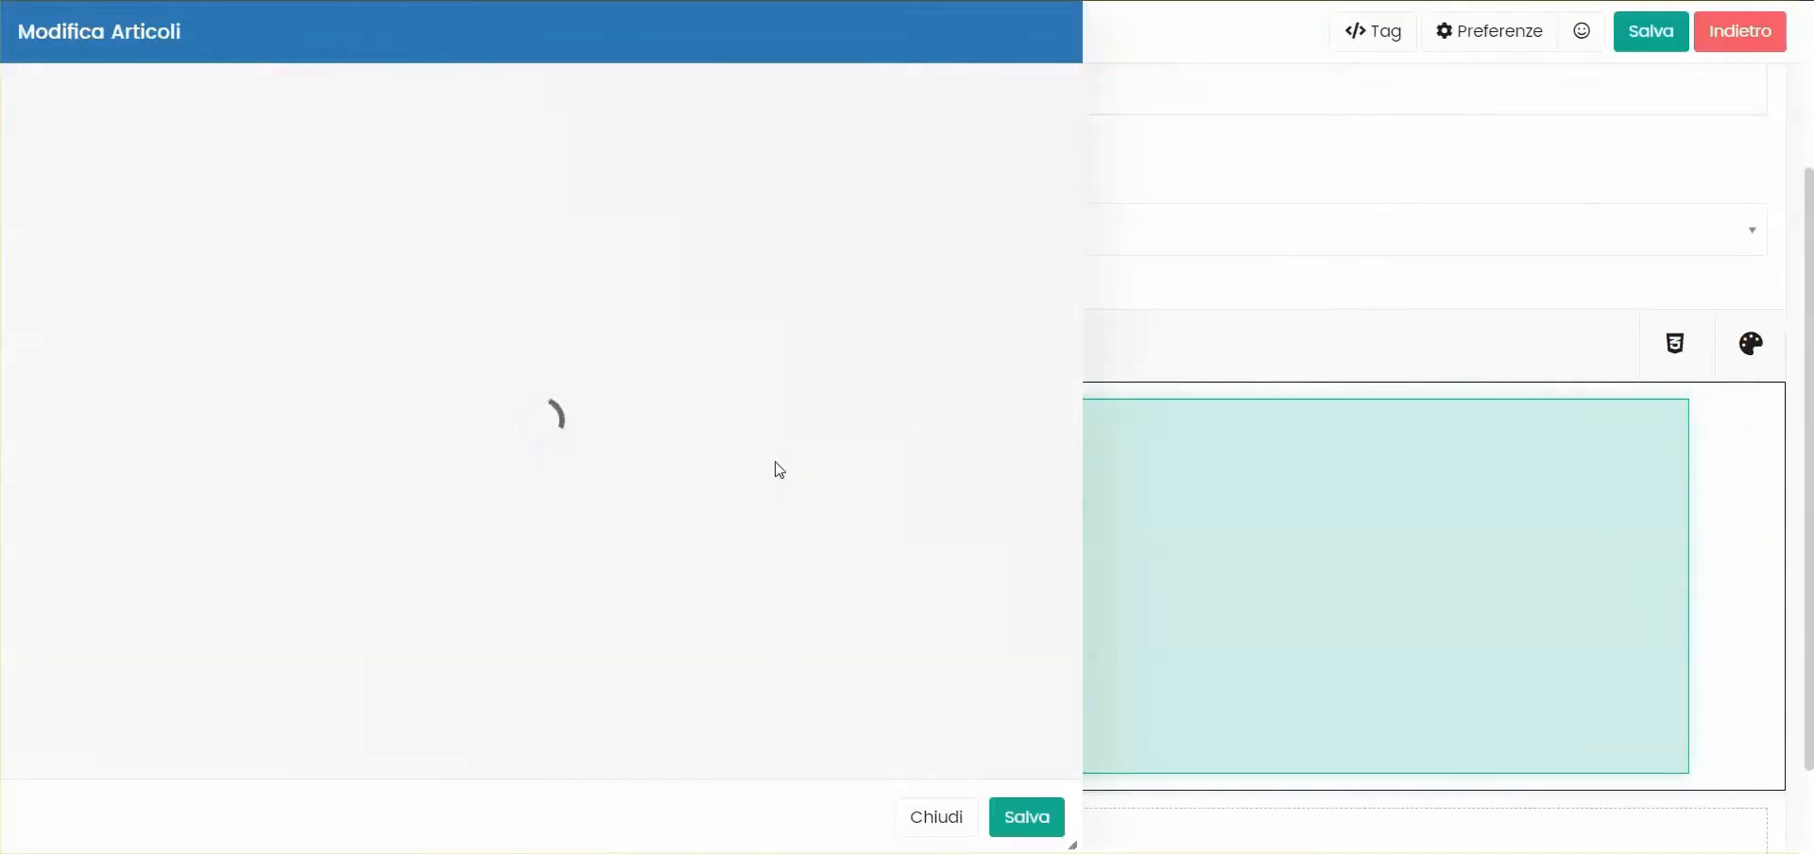
{"action": "left_click", "coordinate": [960, 810]}
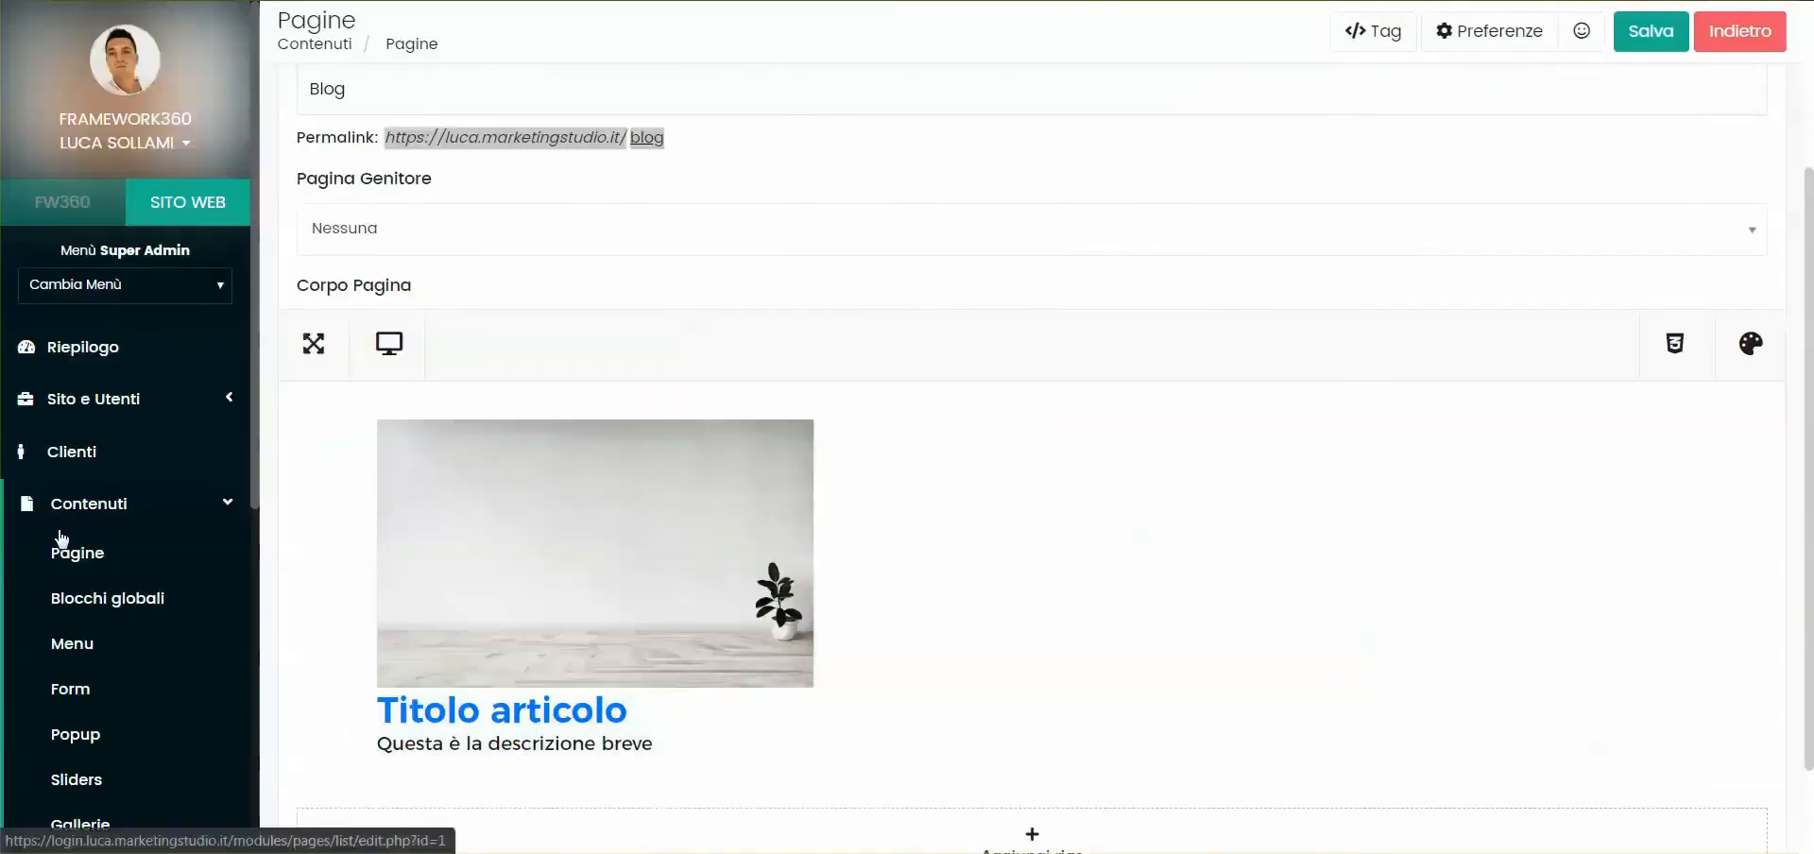
Duplicate the existing blog article, give the copy a photo of a stairway with two bell towers as main image, and save it
{"action": "scroll", "coordinate": [189, 467], "scroll_direction": "down", "scroll_amount": 5}
{"action": "left_click", "coordinate": [70, 203]}
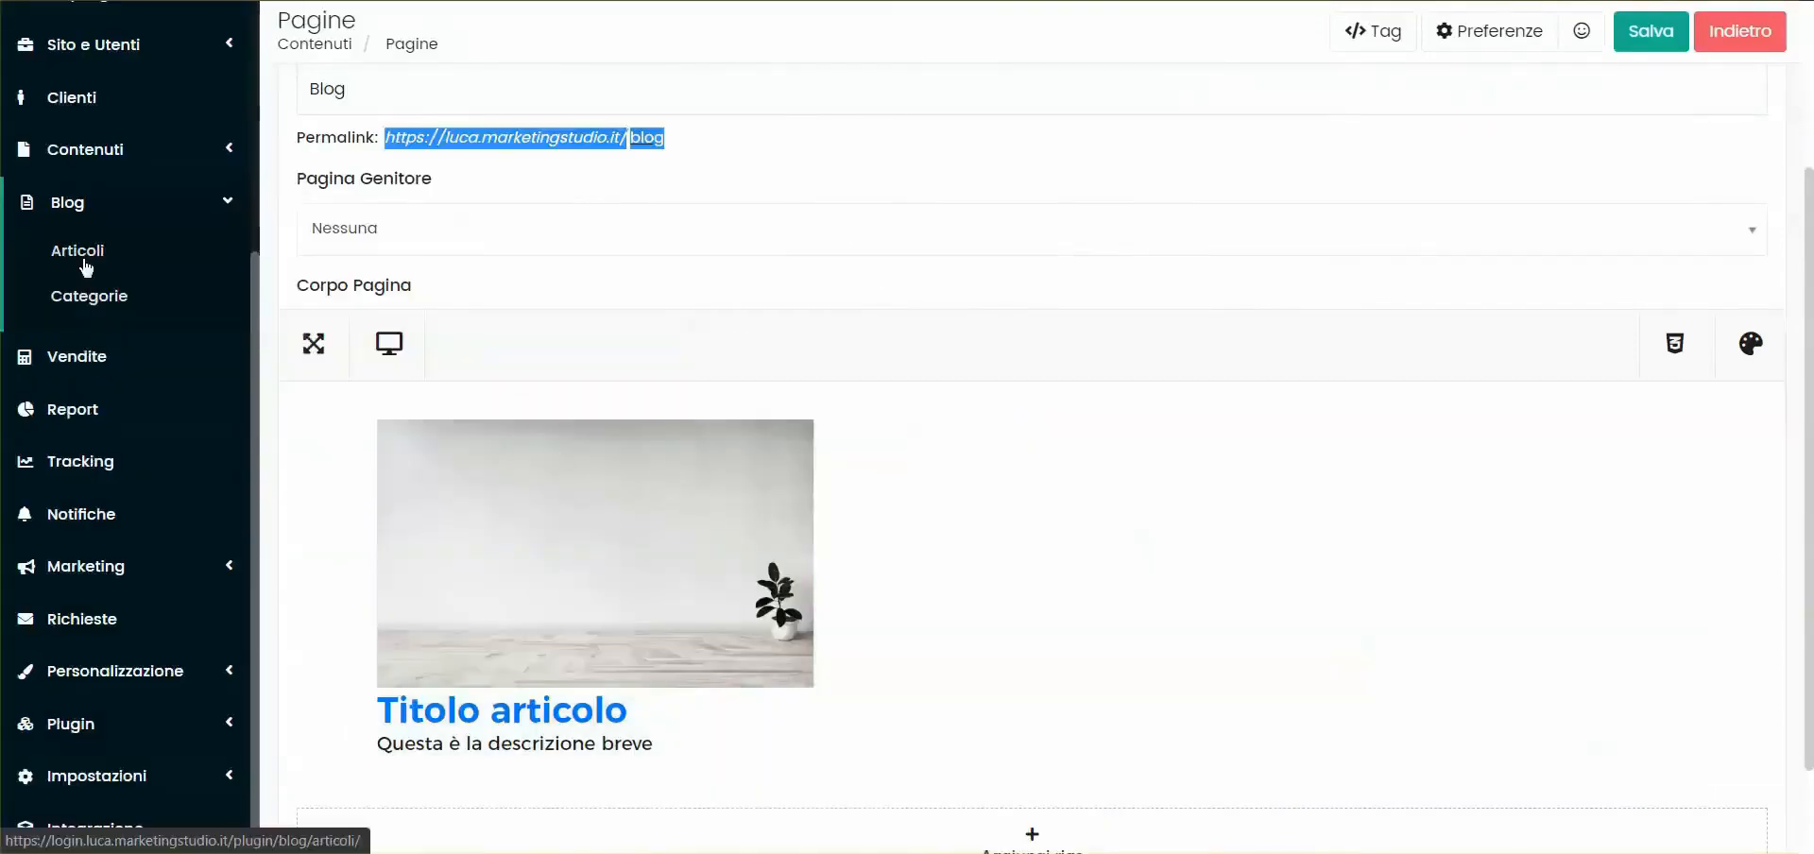
{"action": "left_click", "coordinate": [85, 253]}
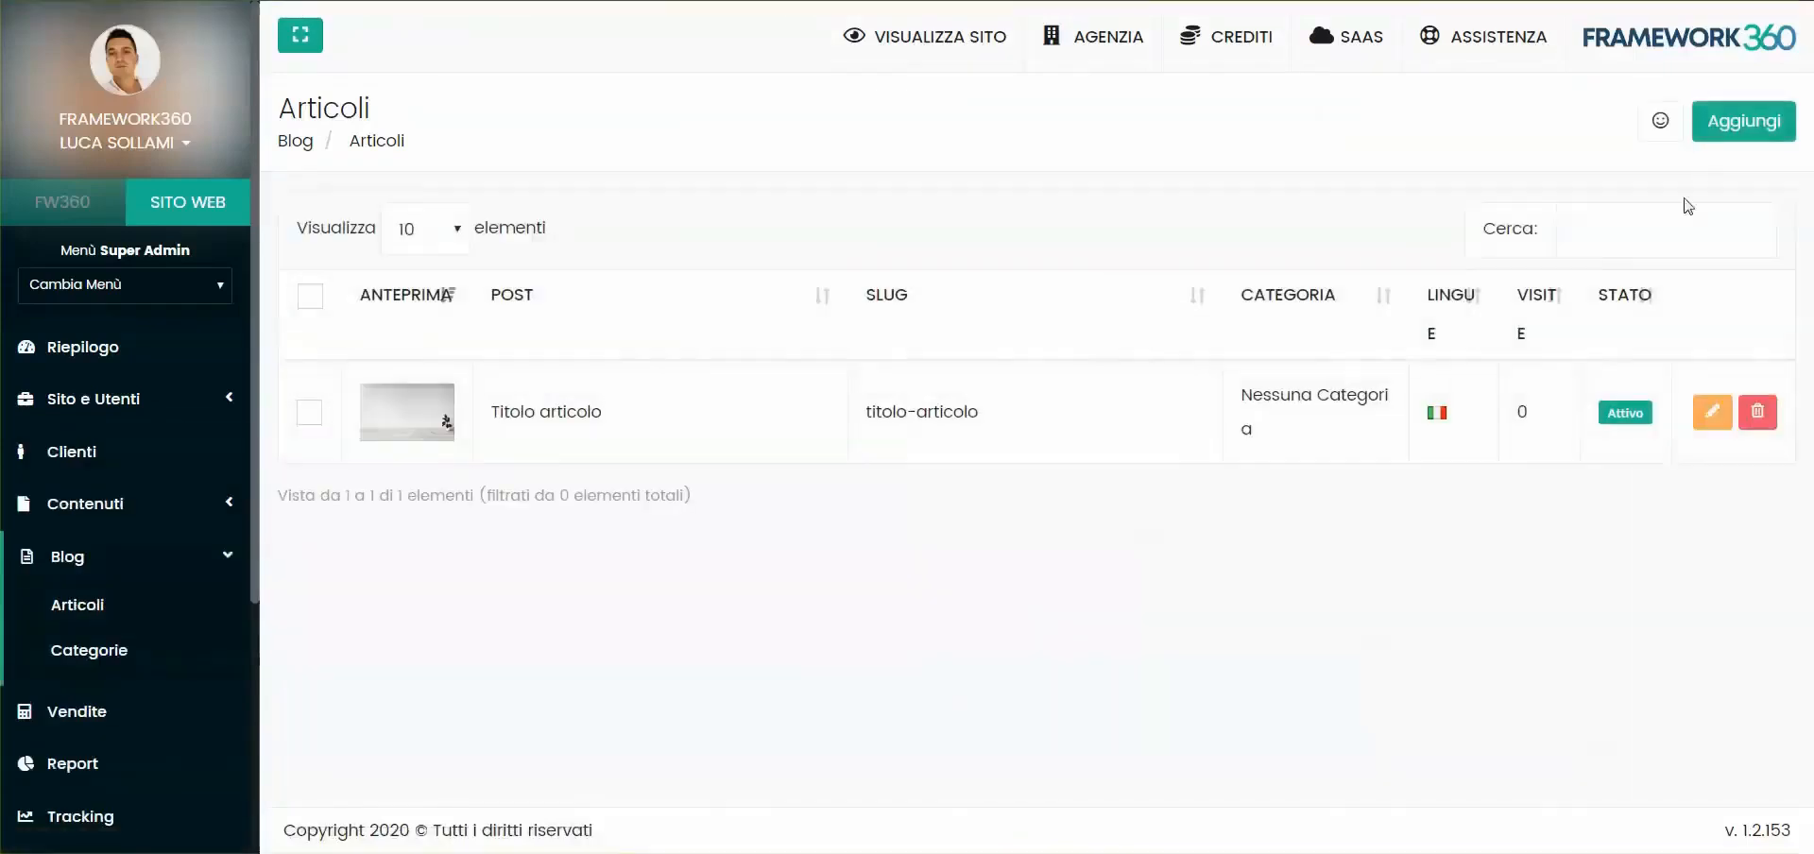
{"action": "right_click", "coordinate": [1106, 458]}
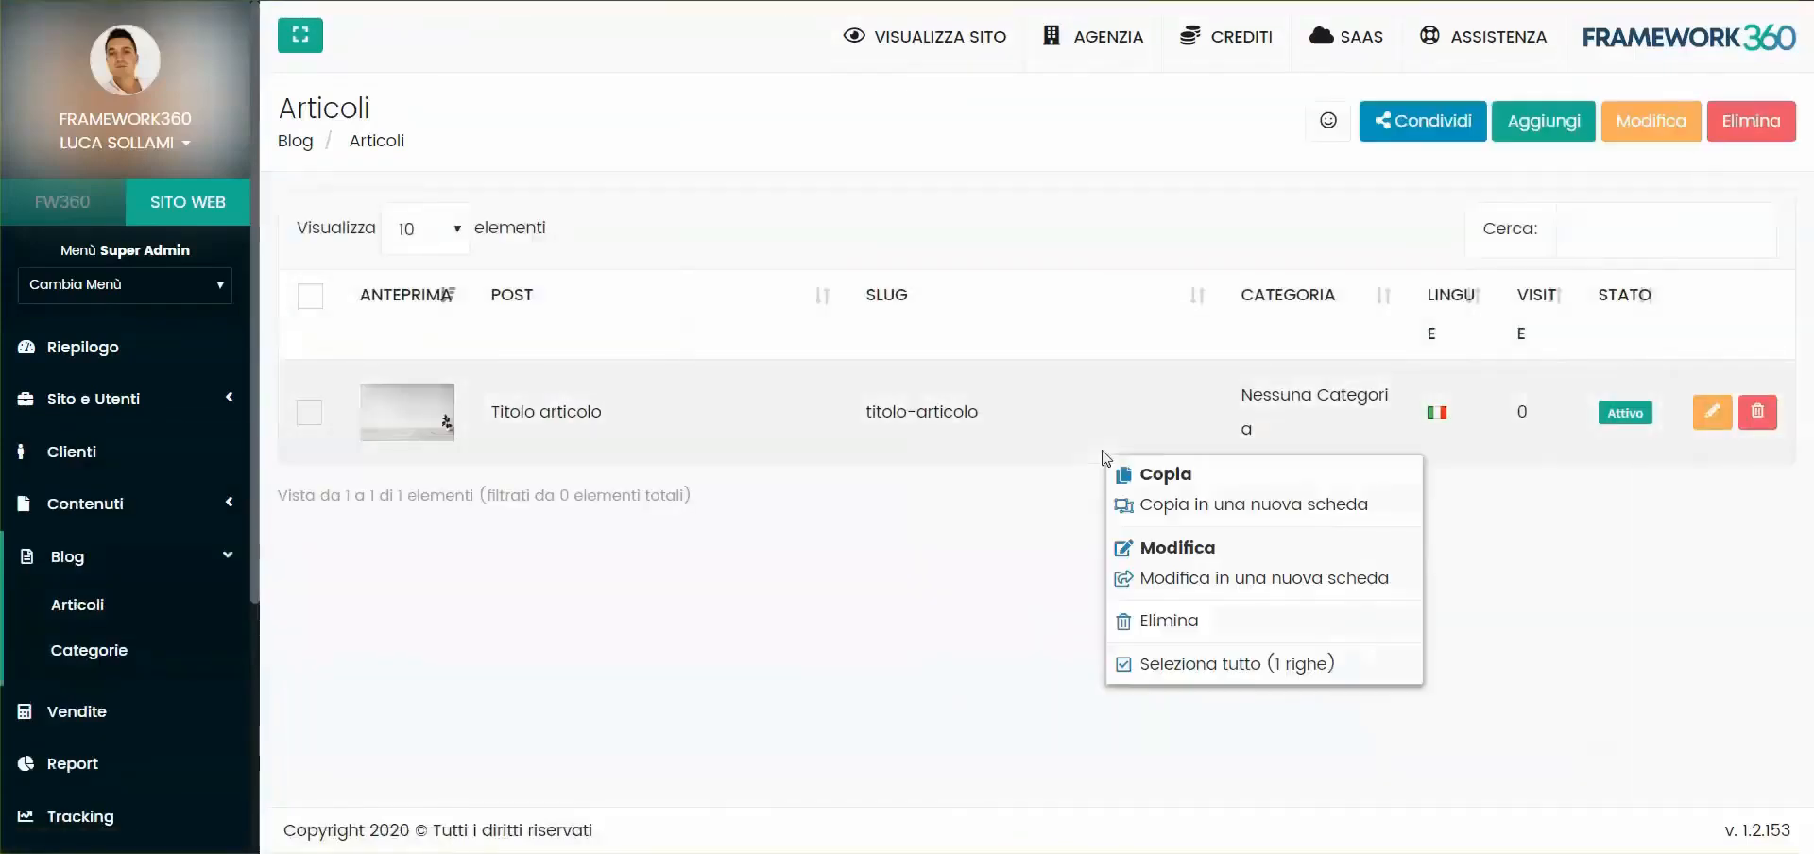
{"action": "left_click", "coordinate": [1158, 510]}
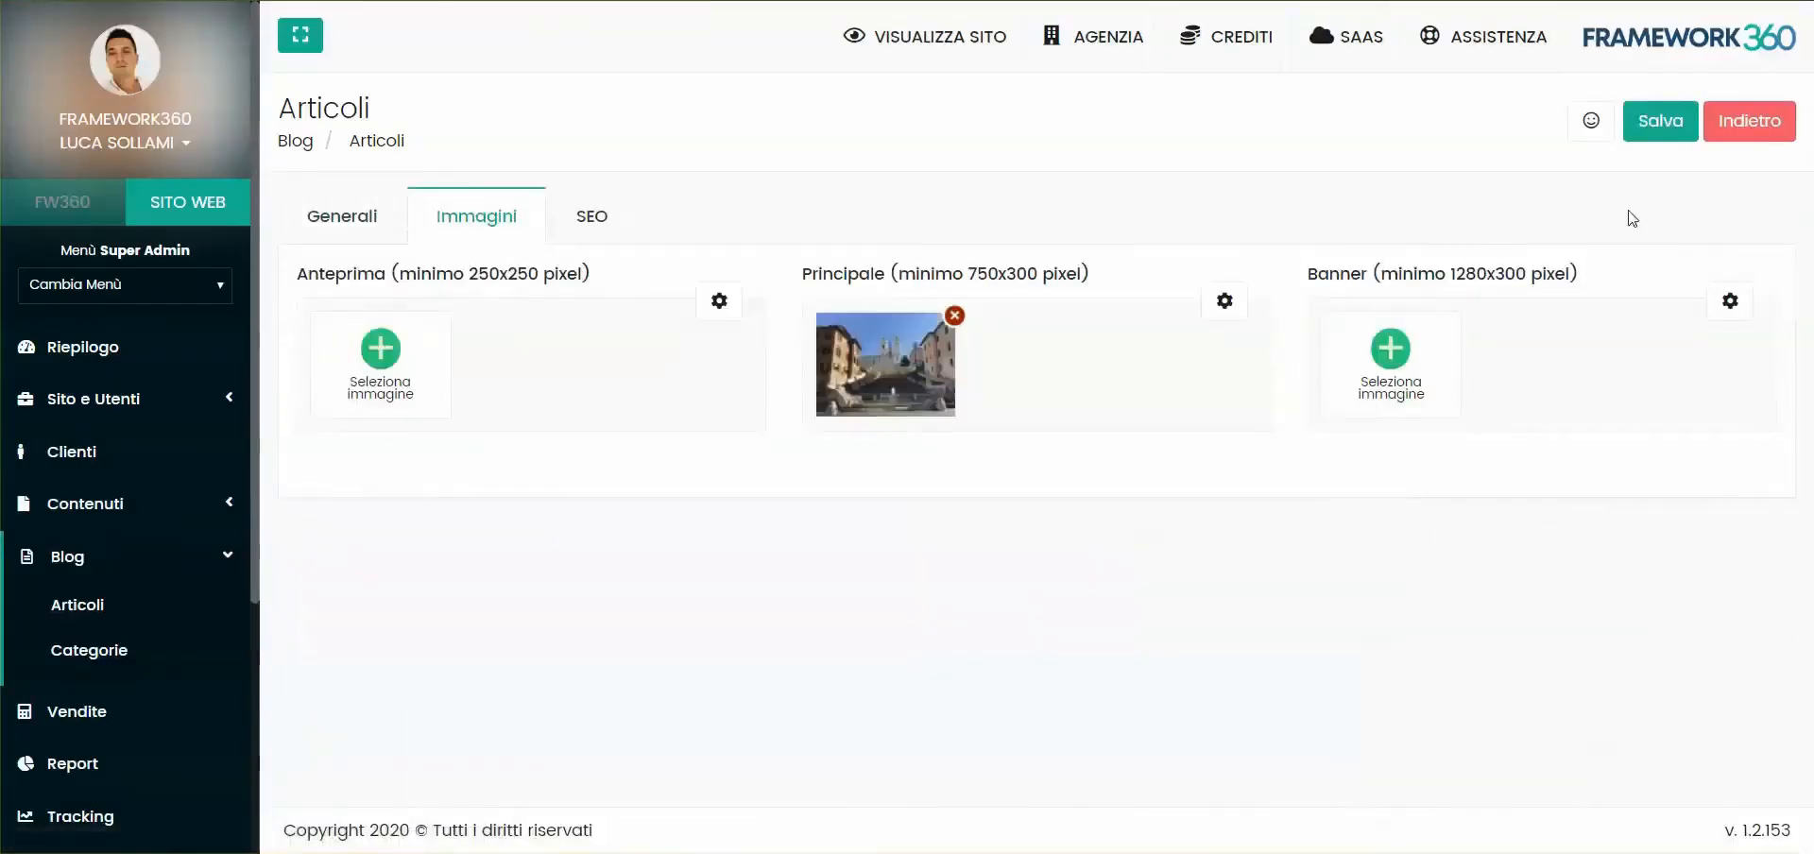
{"action": "left_click", "coordinate": [1660, 120]}
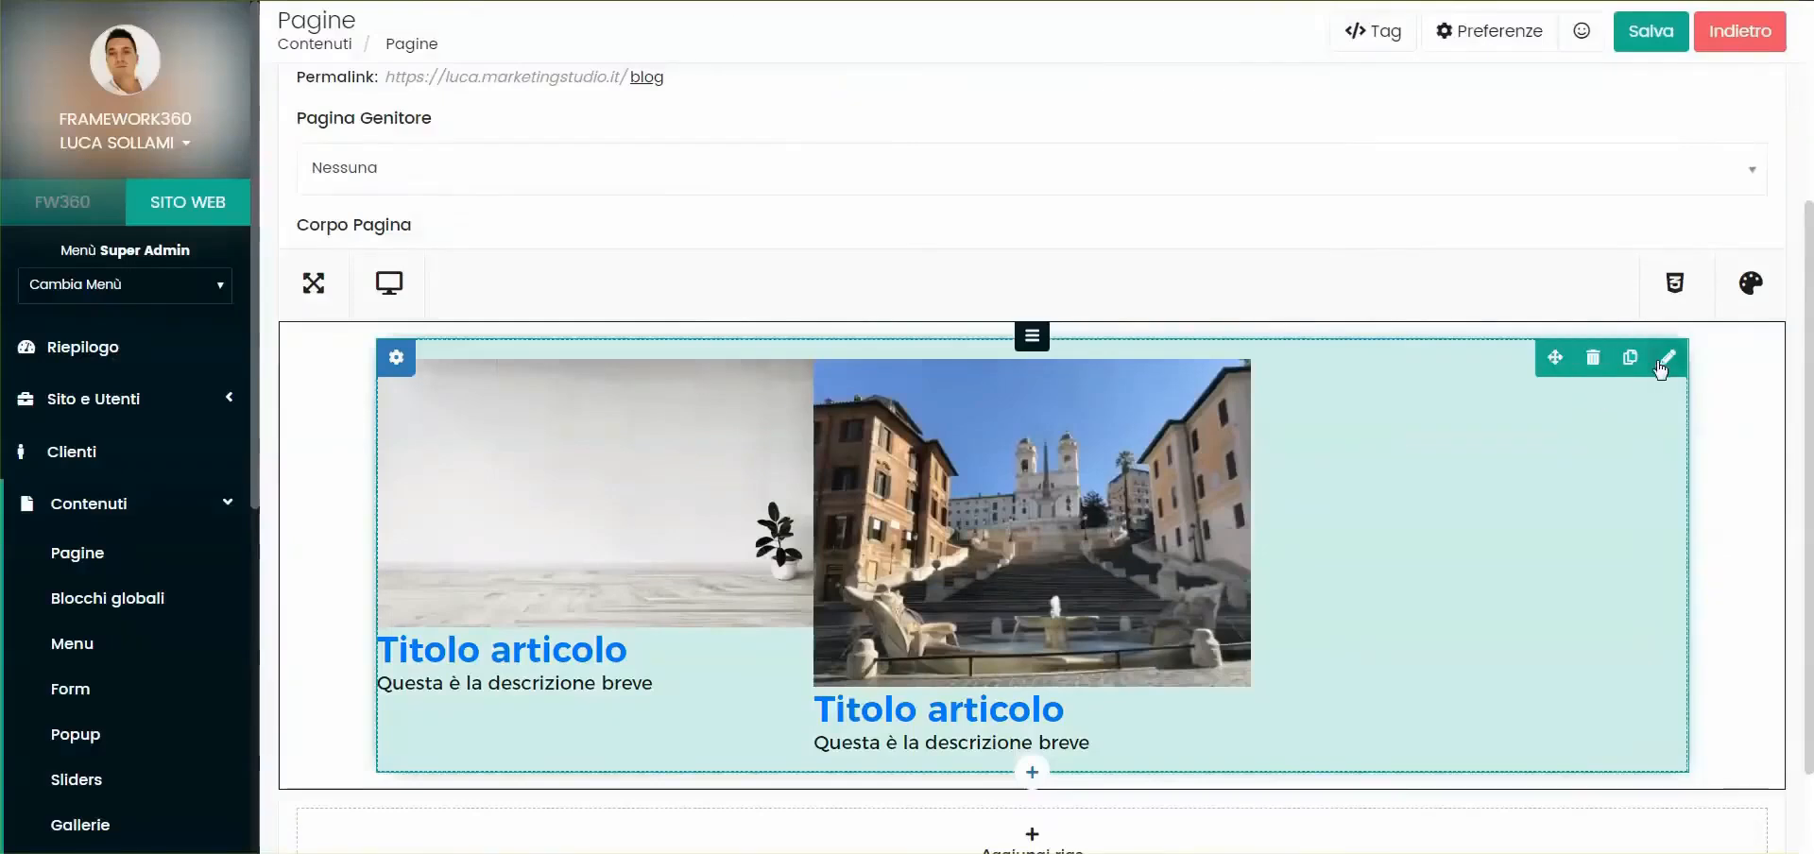
Set the column spacing (Spaziatura colonne) of the Blog page's Articoli element to 15 px and save the element
{"action": "left_click", "coordinate": [1661, 364]}
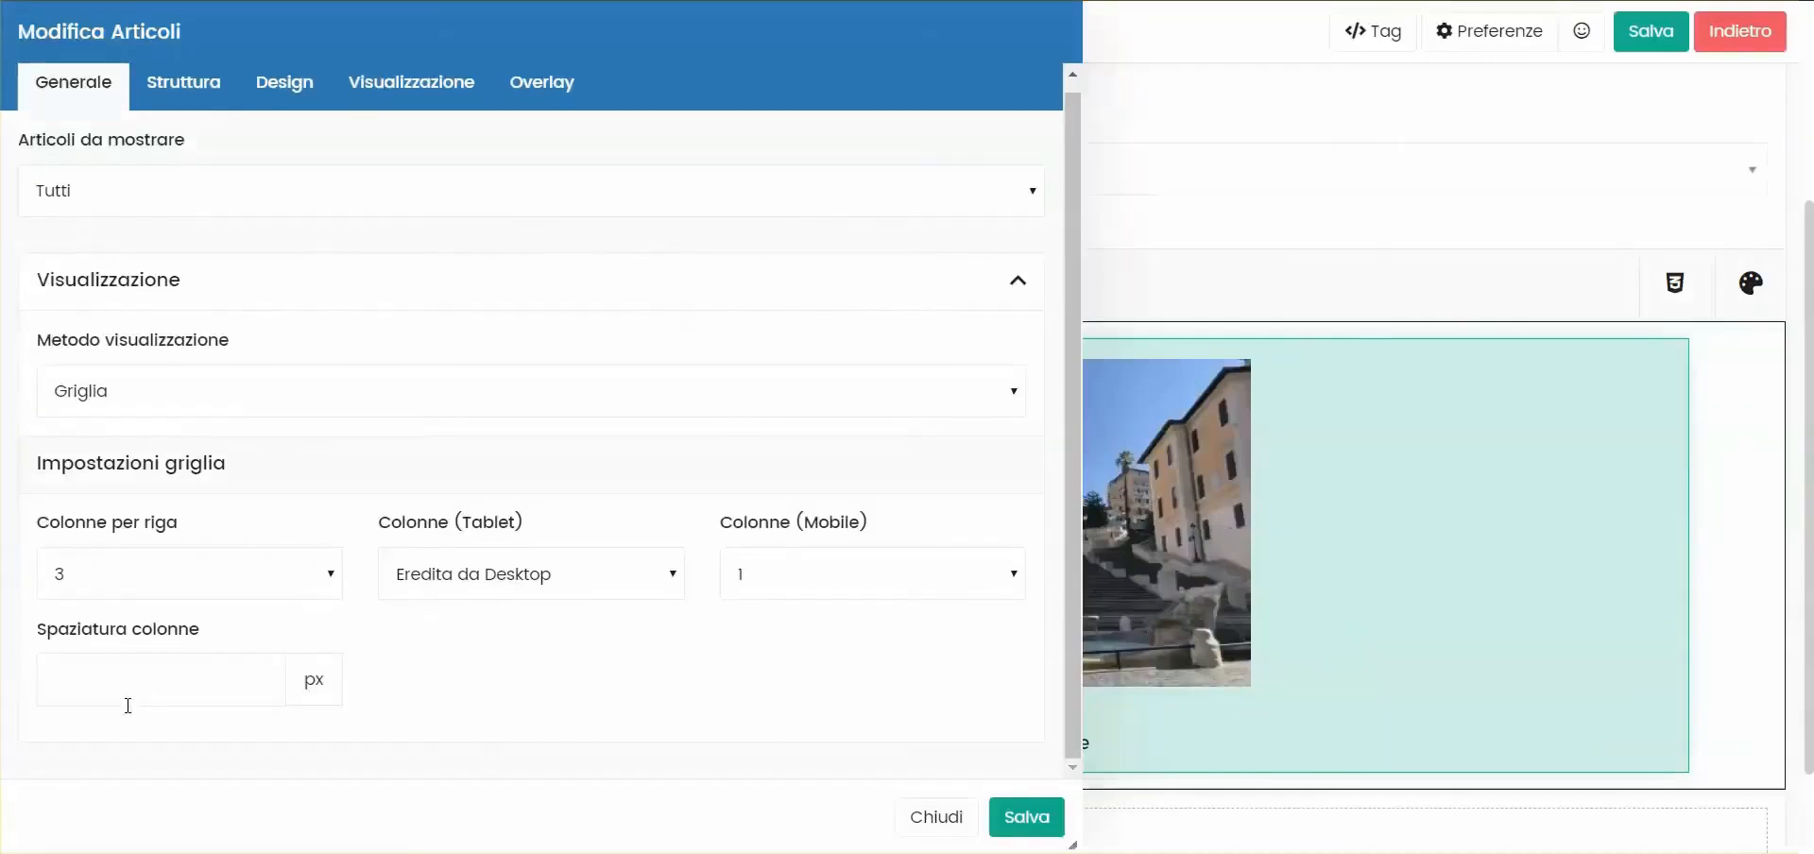
{"action": "left_click", "coordinate": [125, 694]}
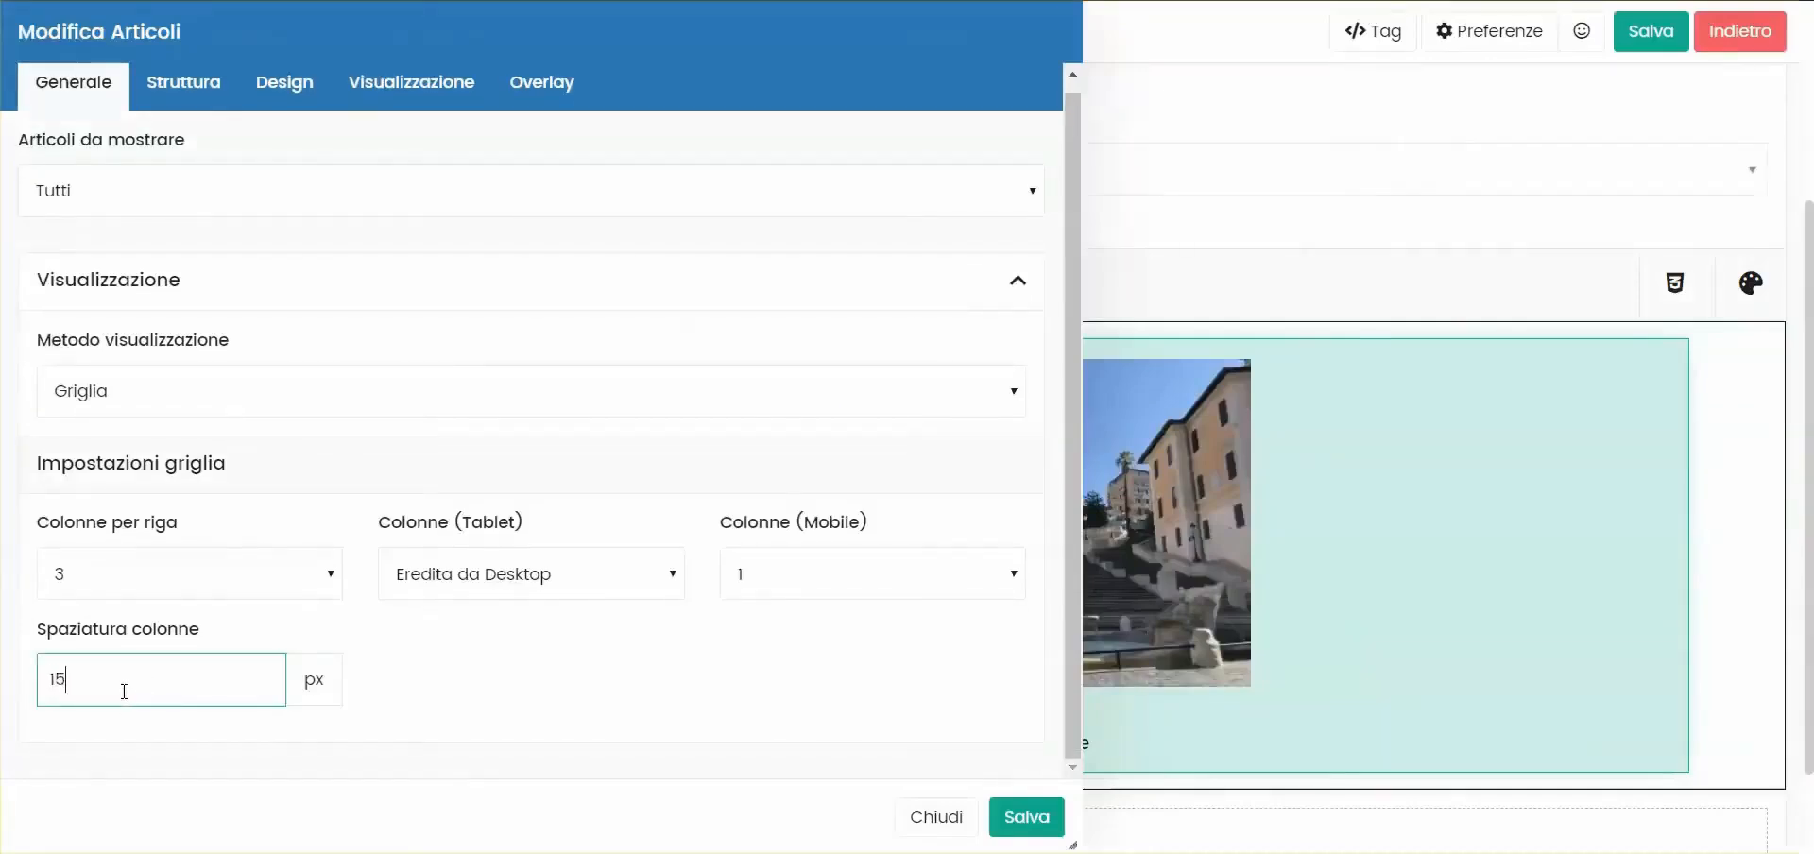
{"action": "left_click", "coordinate": [477, 722]}
{"action": "left_click", "coordinate": [998, 812]}
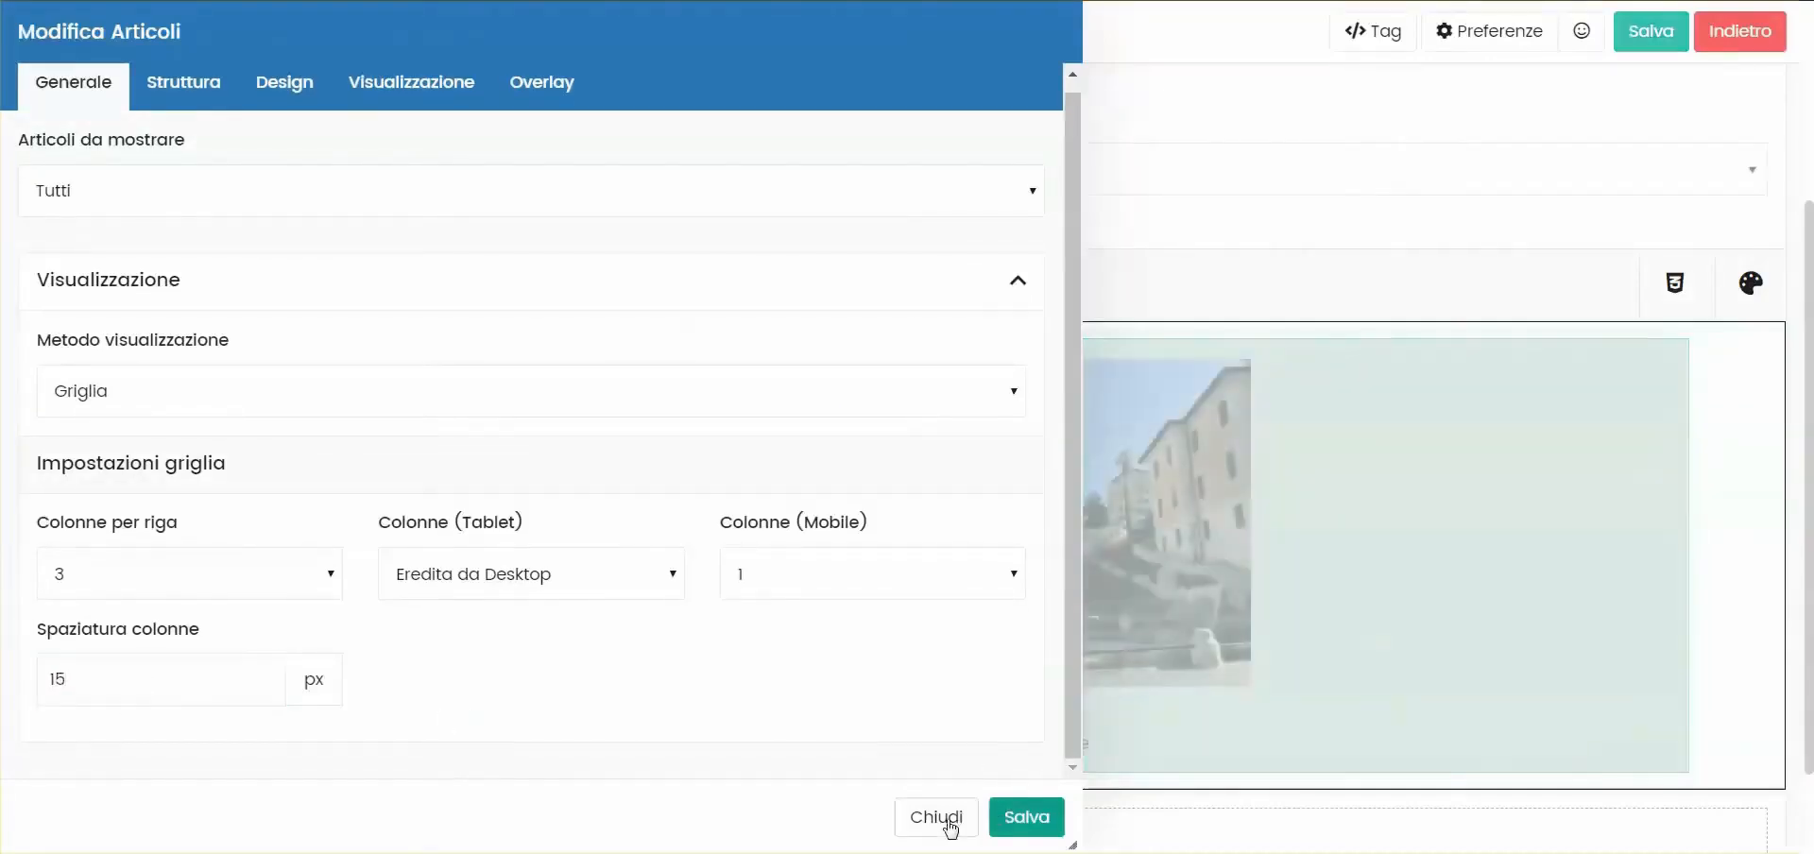
{"action": "left_click", "coordinate": [943, 822]}
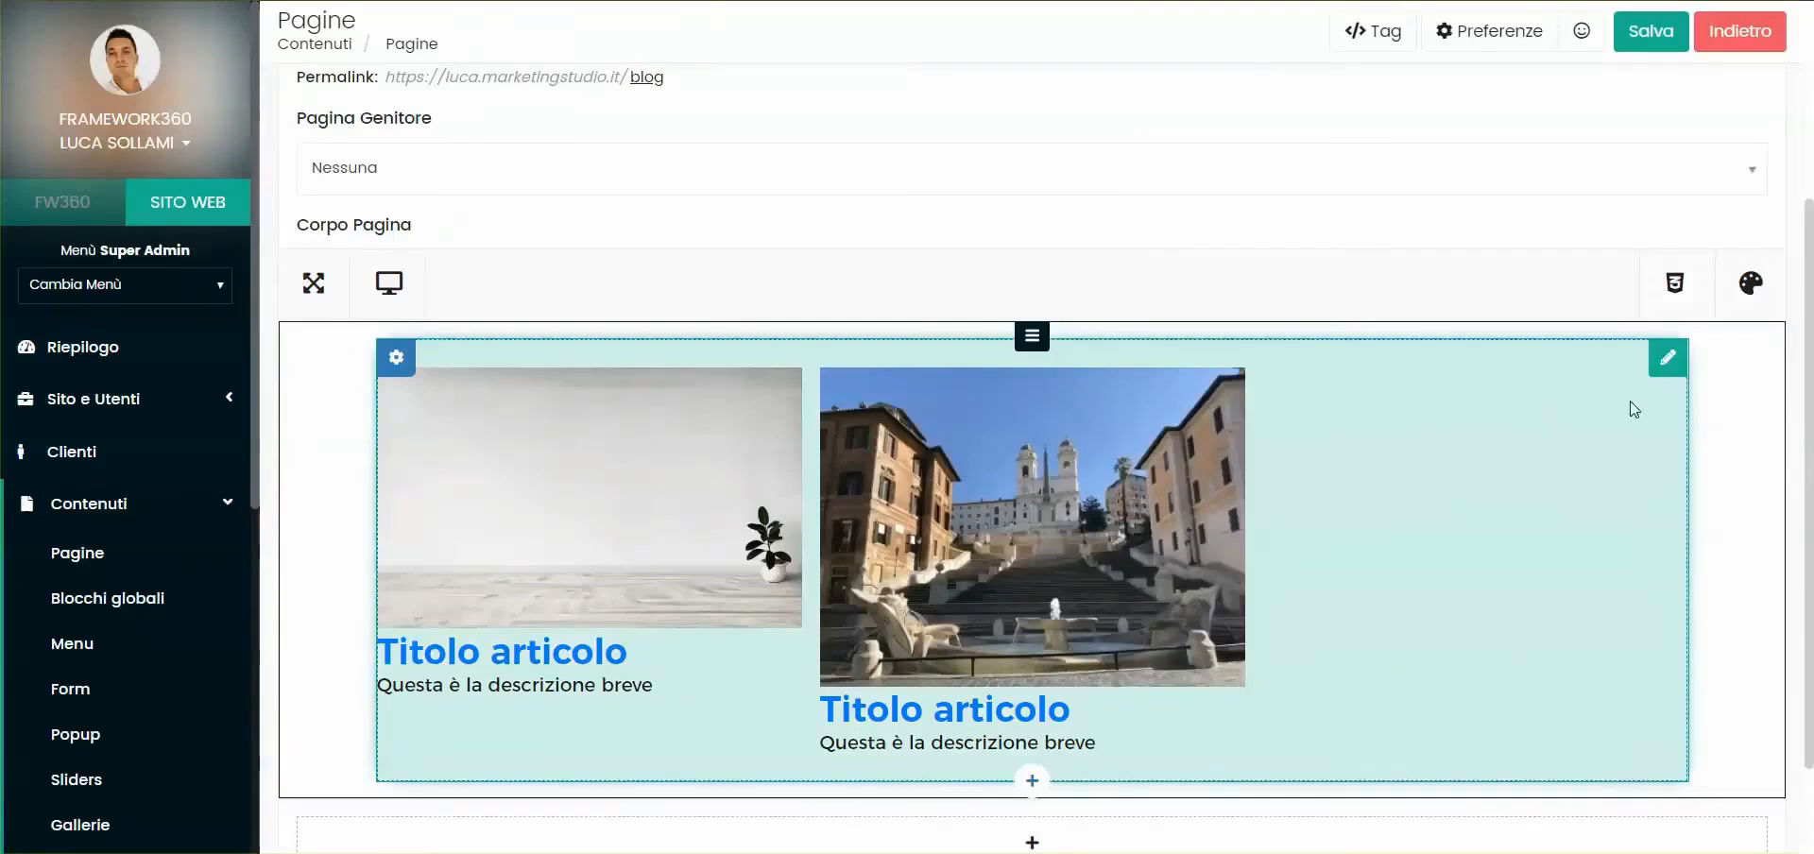
Make the template's main image open the linked page when clicked (Apri pagina, Apri pagina collegata) and save it
{"action": "left_click", "coordinate": [1665, 360]}
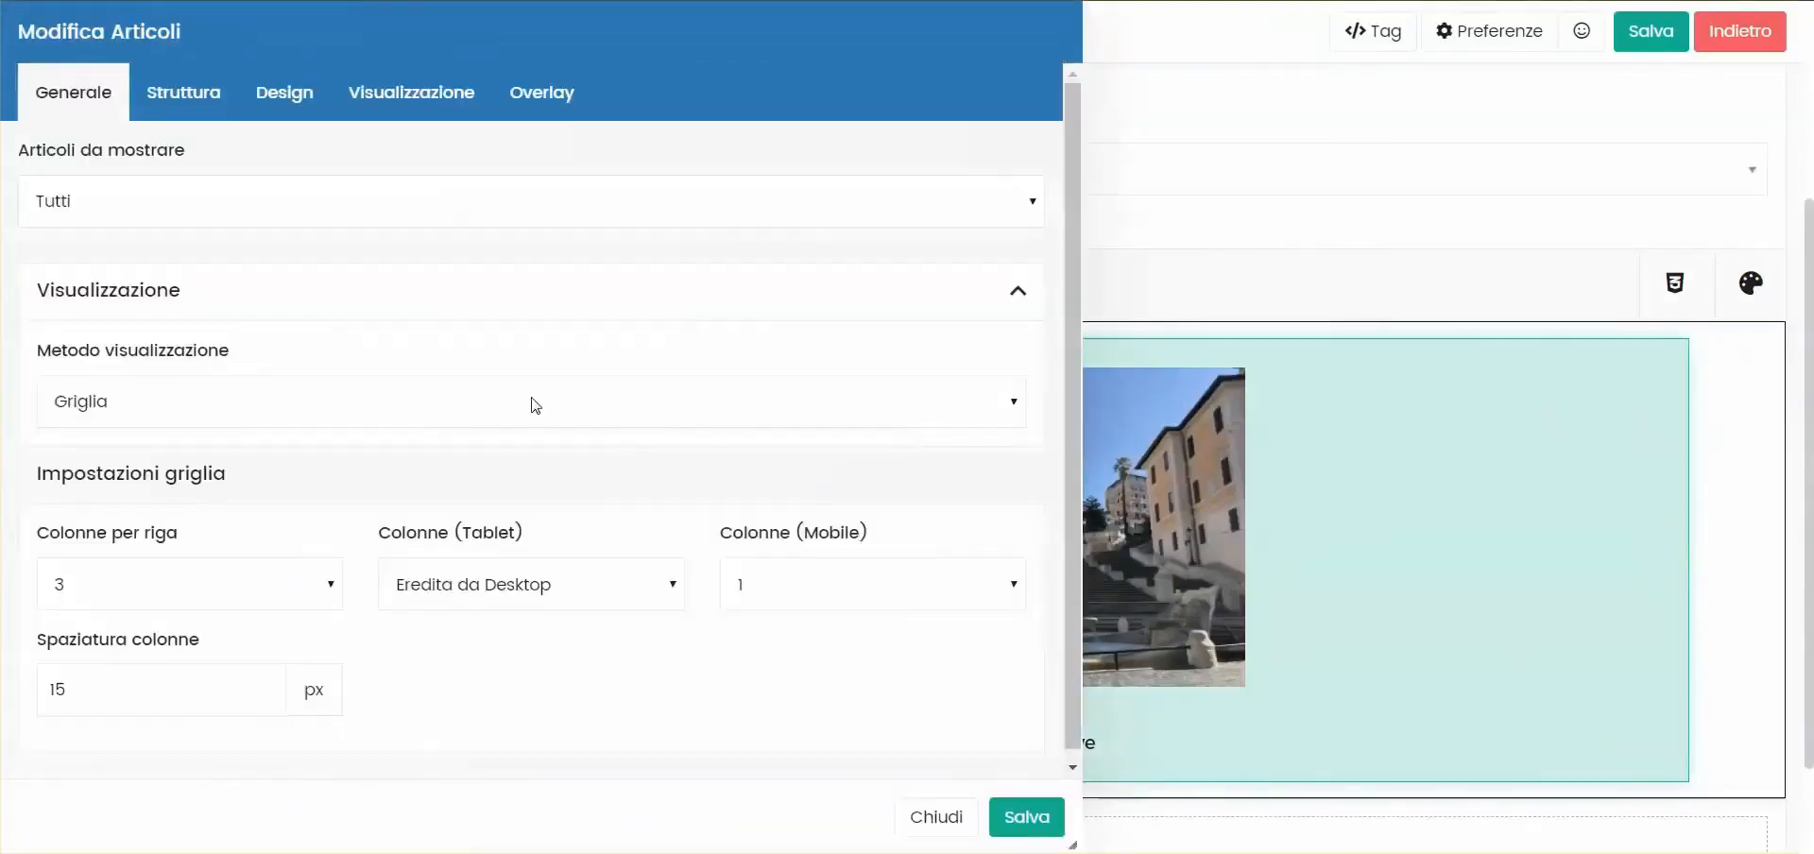
{"action": "left_click", "coordinate": [201, 111]}
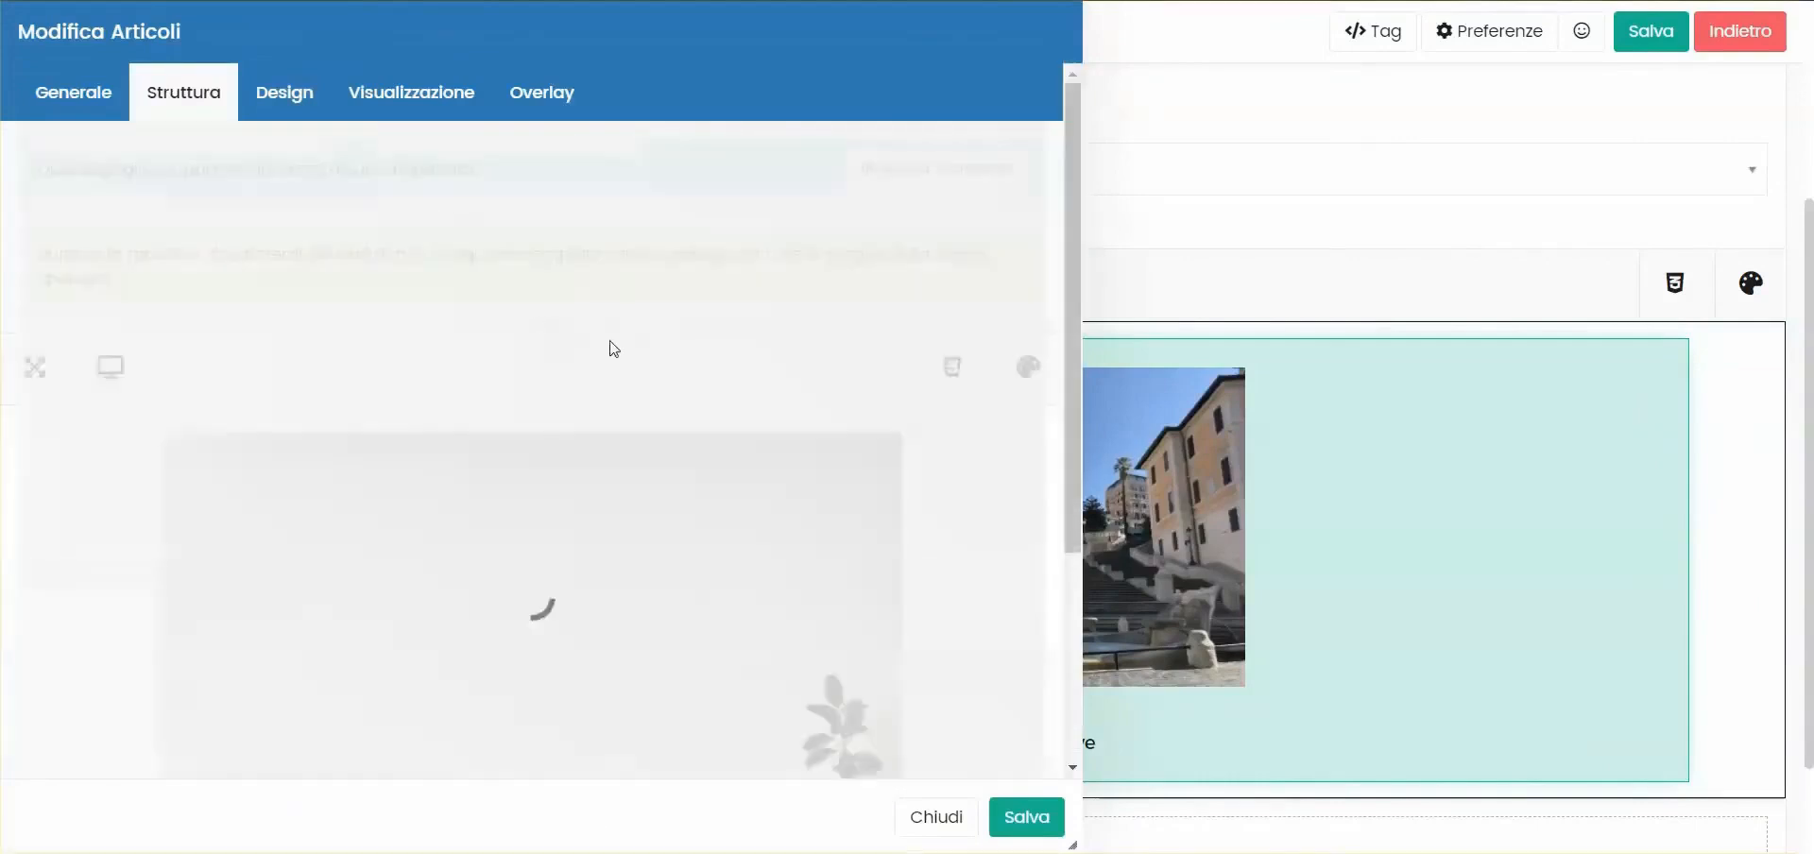
{"action": "scroll", "coordinate": [637, 344], "scroll_direction": "down", "scroll_amount": 4}
{"action": "left_click", "coordinate": [1035, 138]}
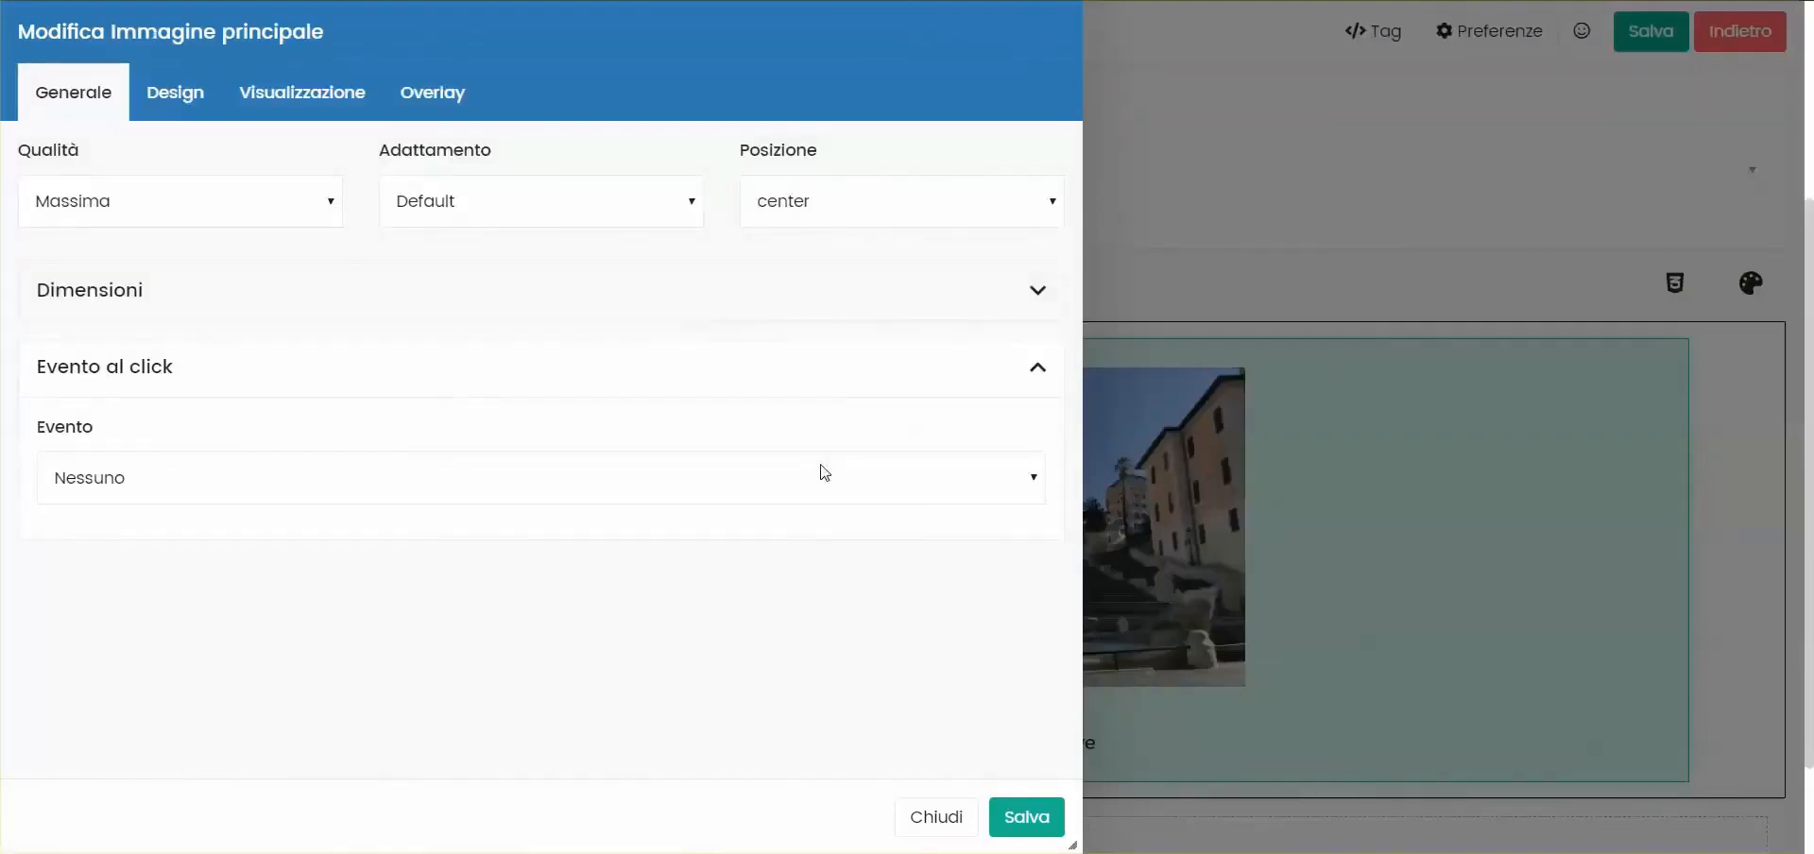
{"action": "left_click", "coordinate": [593, 453]}
{"action": "left_click", "coordinate": [122, 539]}
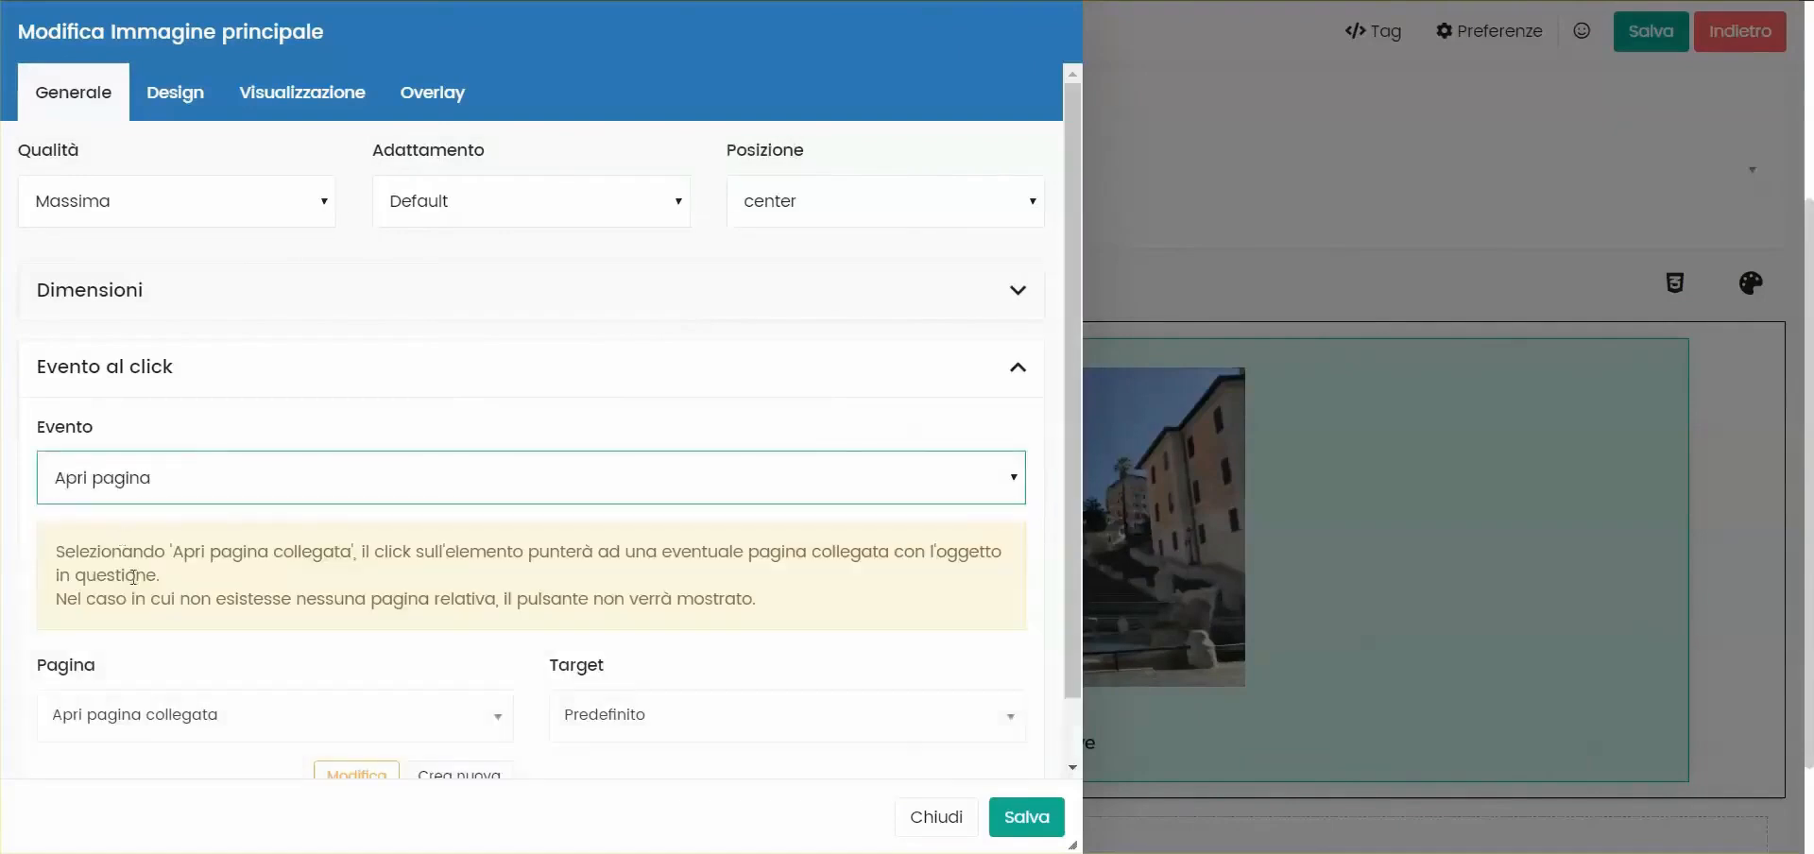
{"action": "scroll", "coordinate": [133, 576], "scroll_direction": "down", "scroll_amount": 1}
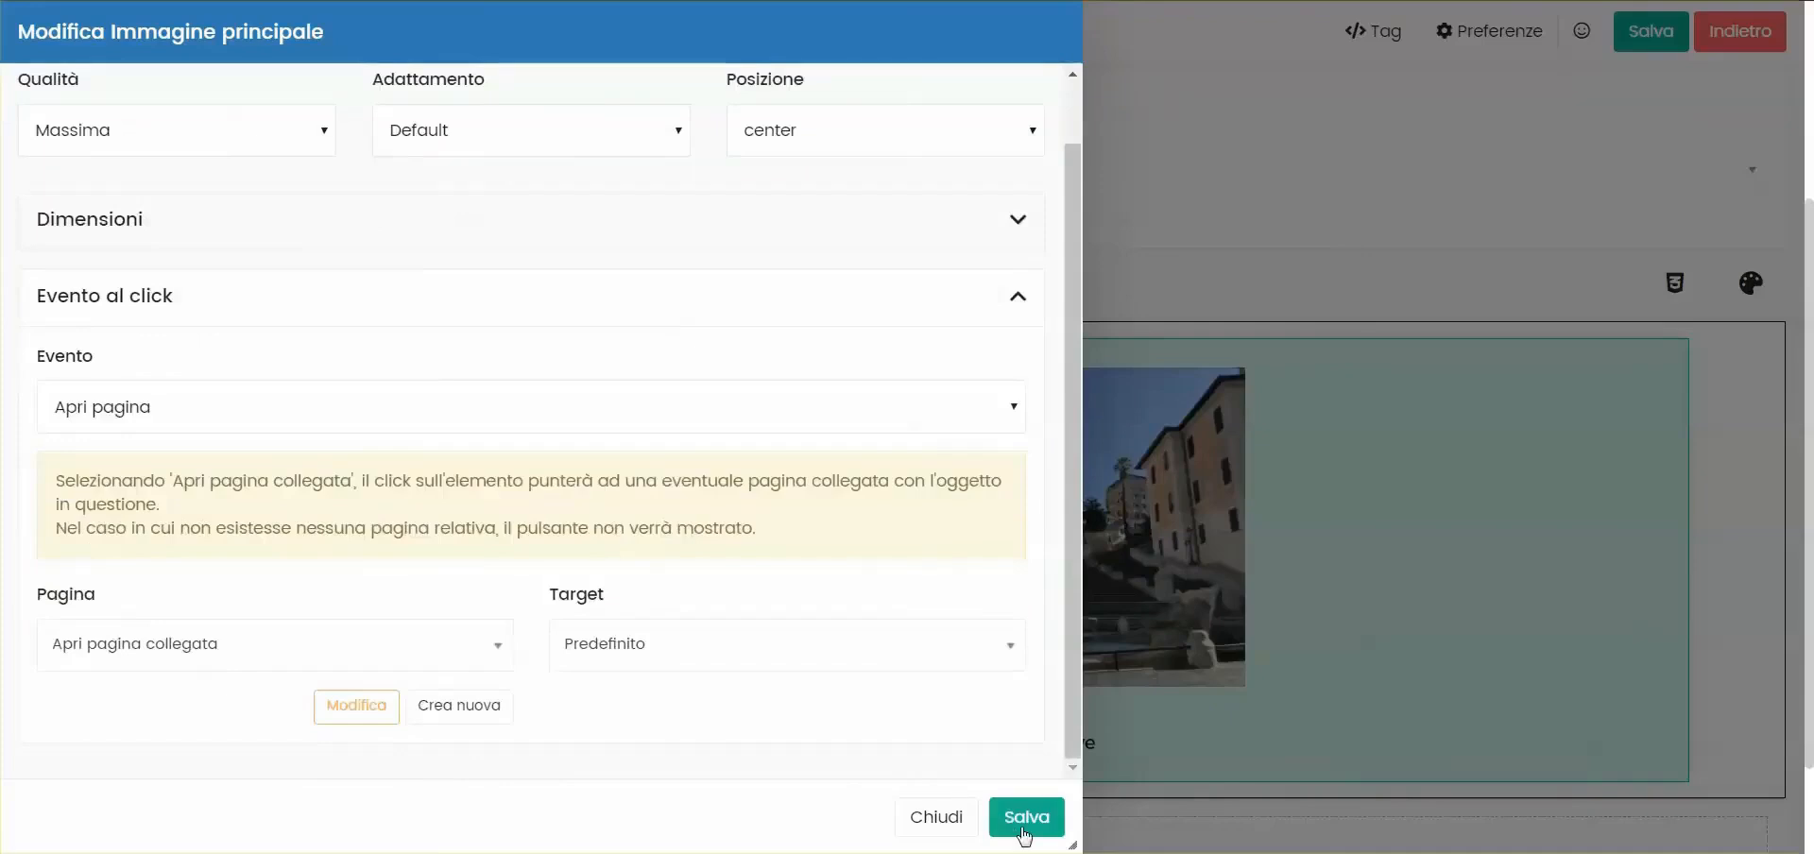
{"action": "left_click", "coordinate": [928, 817]}
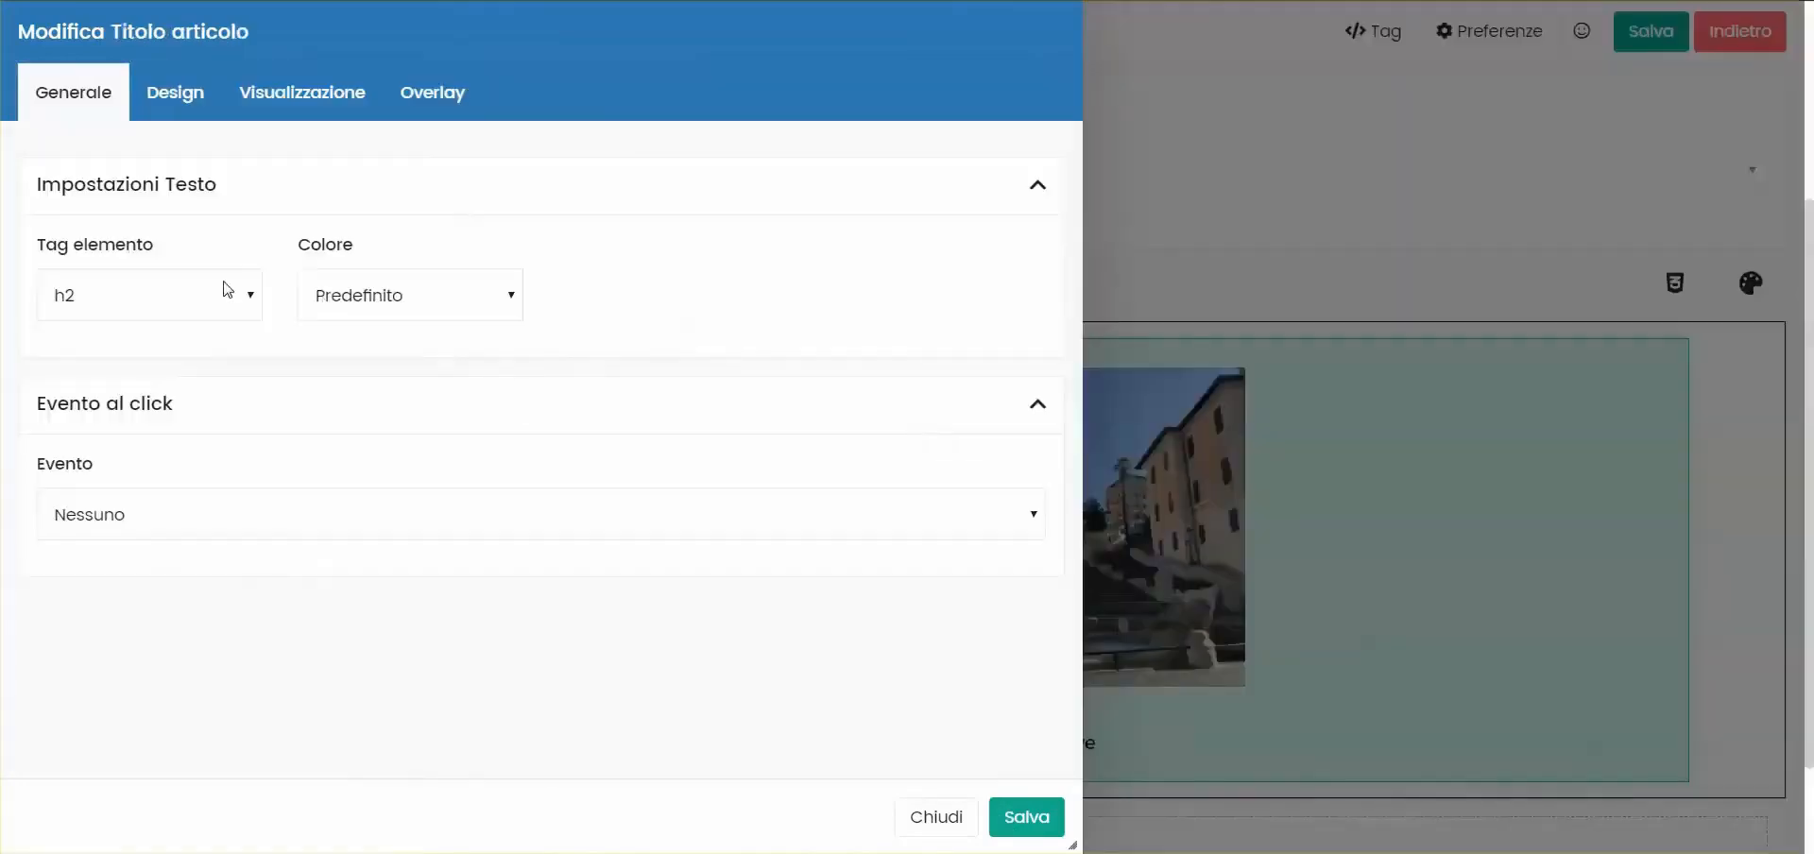
Set the template title's click event to Apri pagina with Apri pagina collegata, and save the title, Articoli element and Blog page
{"action": "left_click", "coordinate": [186, 506]}
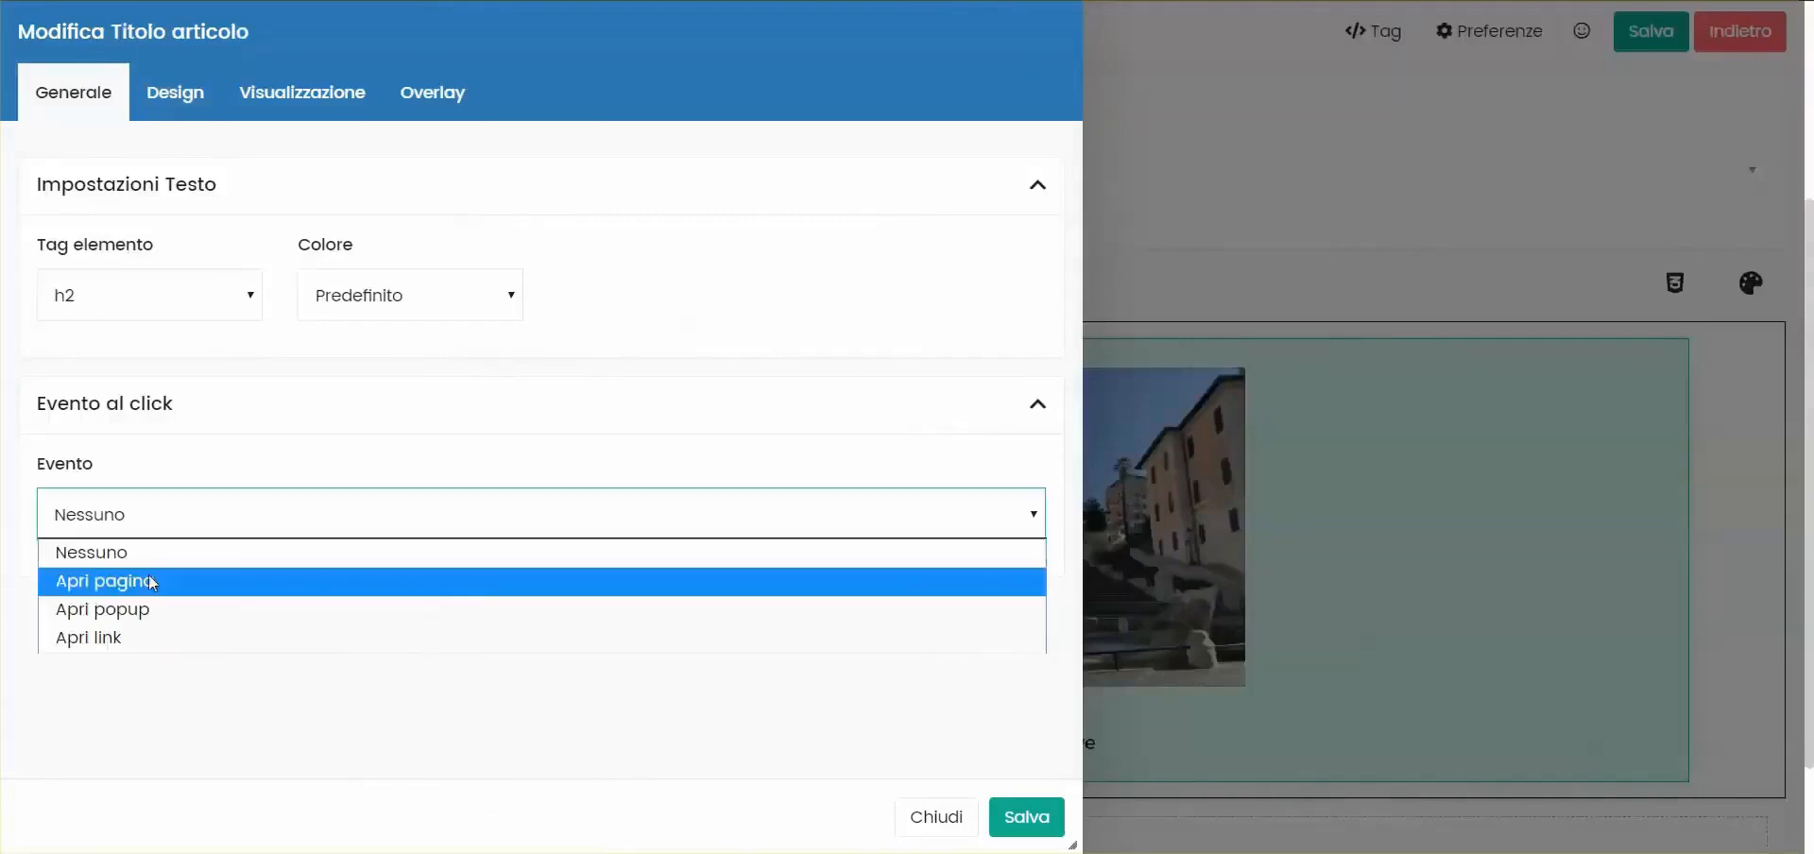
{"action": "left_click", "coordinate": [148, 577]}
{"action": "scroll", "coordinate": [177, 583], "scroll_direction": "down", "scroll_amount": 2}
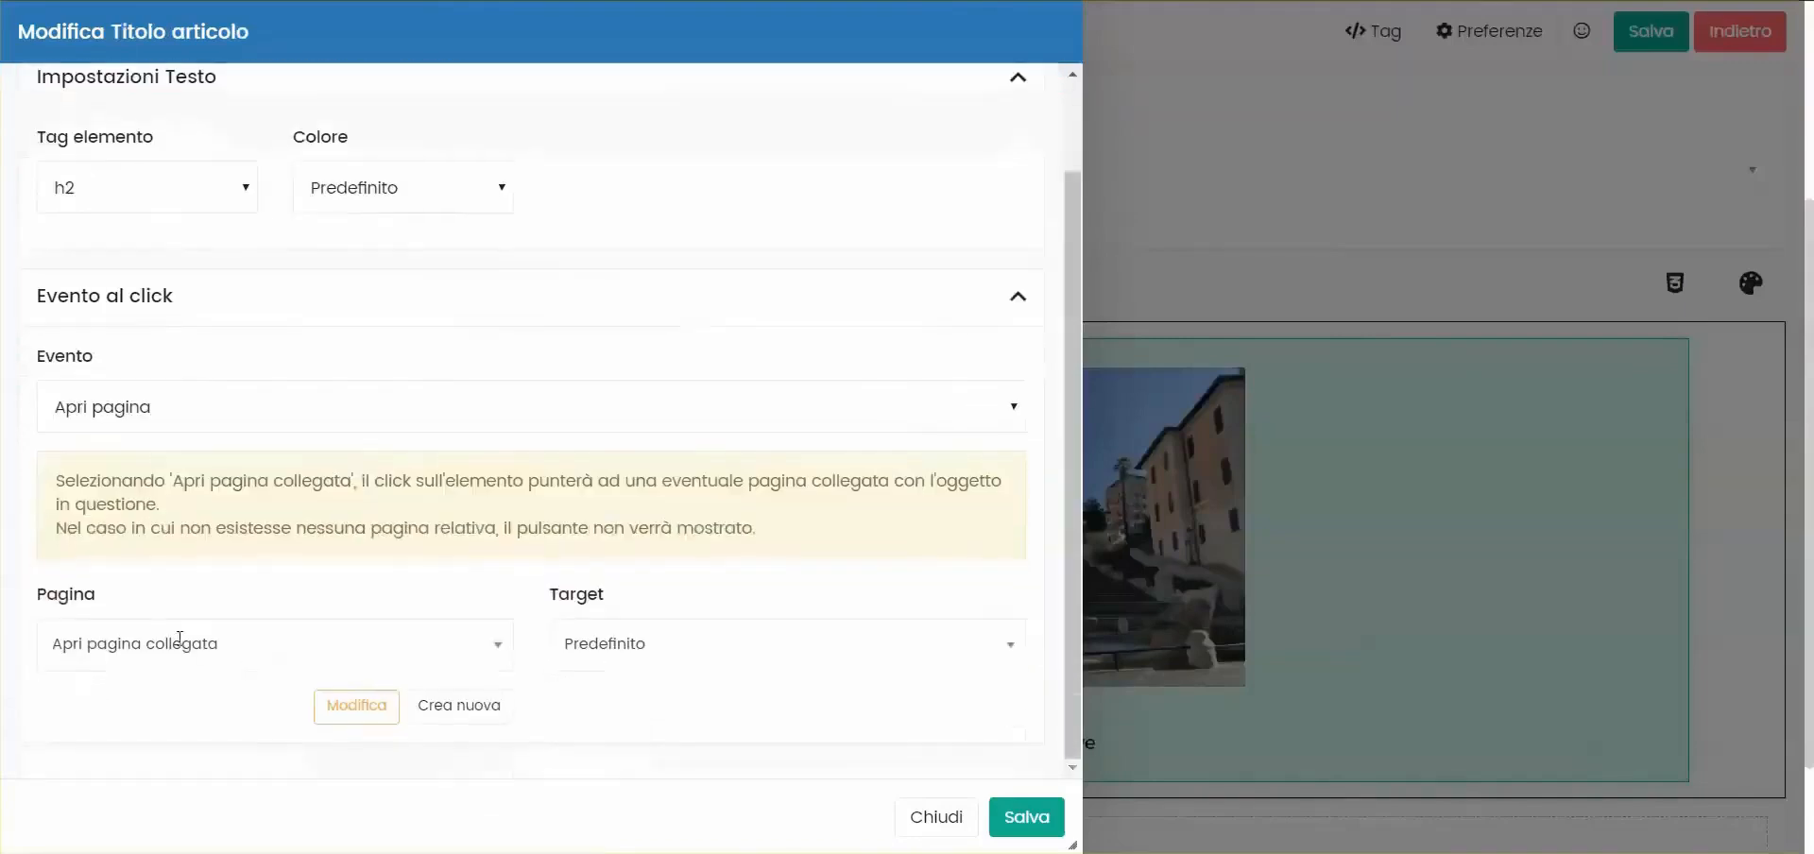
{"action": "left_click", "coordinate": [1027, 818]}
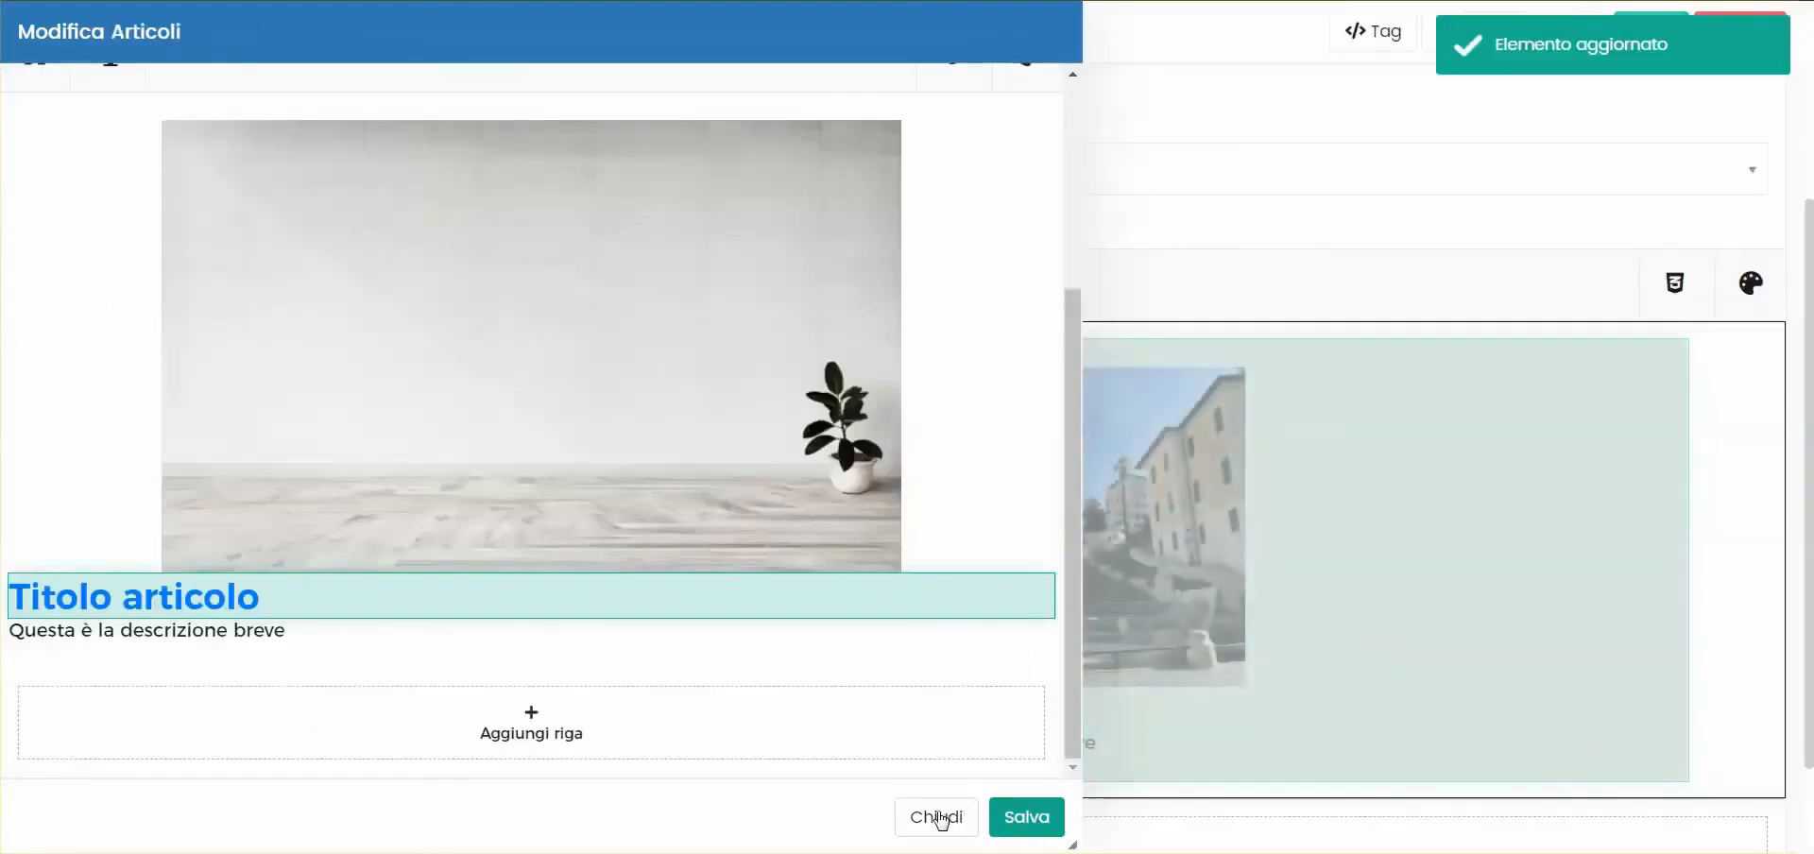
{"action": "left_click", "coordinate": [938, 815]}
{"action": "key", "text": "ctrl+s"}
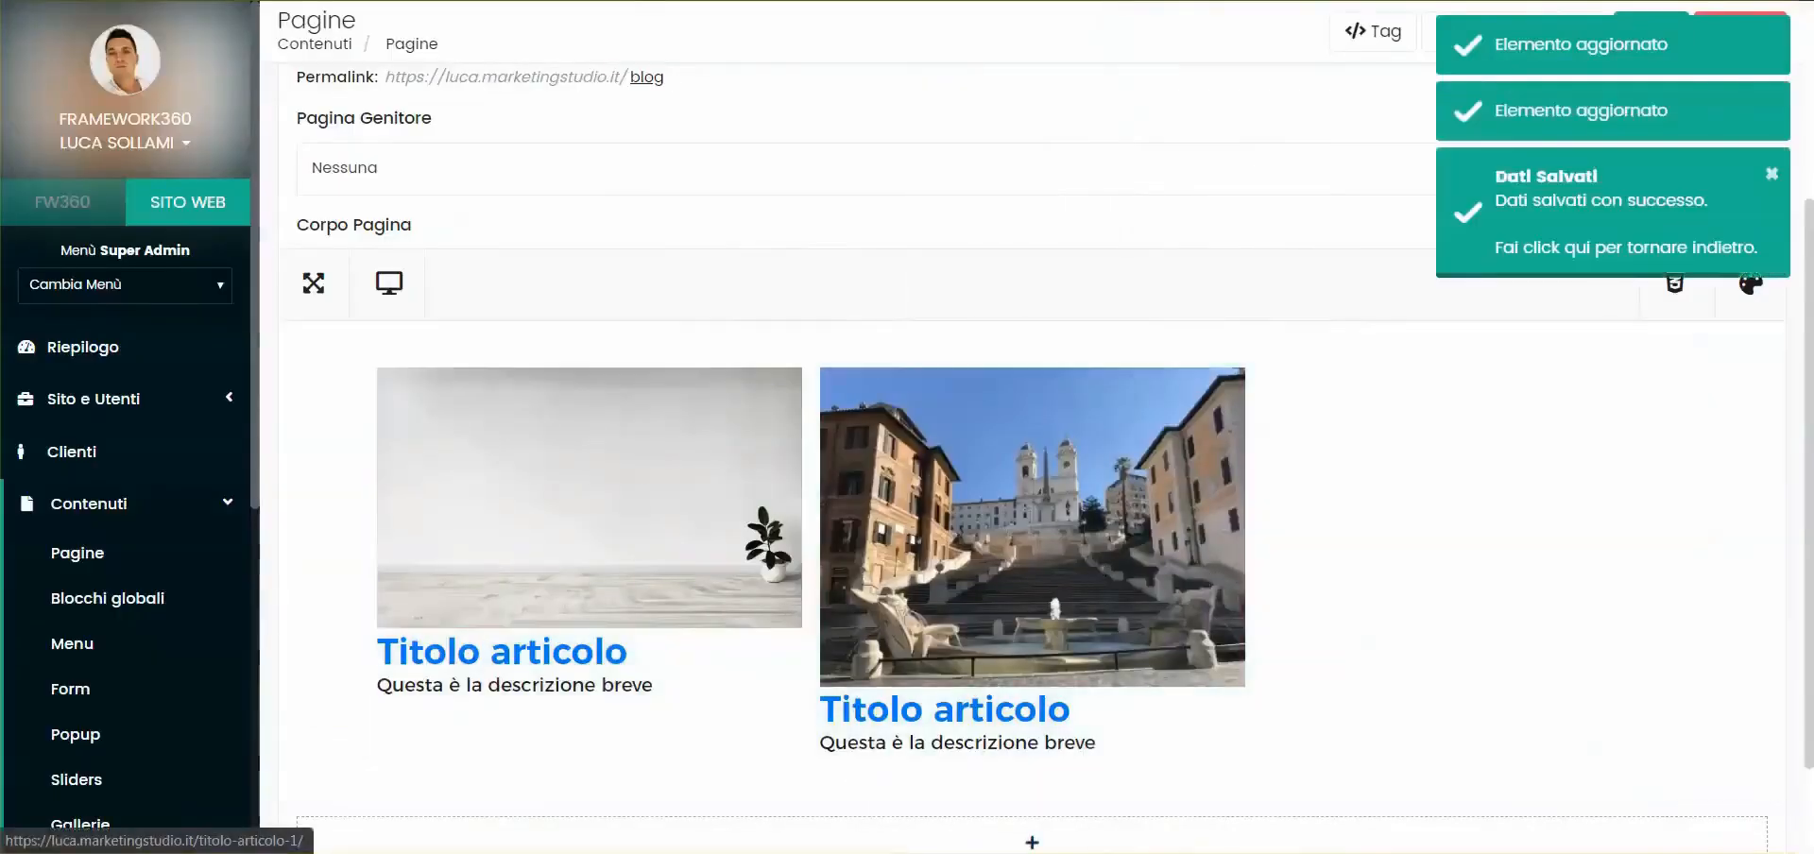
Reload the published Blog page and open an article from the list to check its link
{"action": "left_click", "coordinate": [756, 0]}
{"action": "key", "text": "F5"}
{"action": "left_click", "coordinate": [841, 173]}
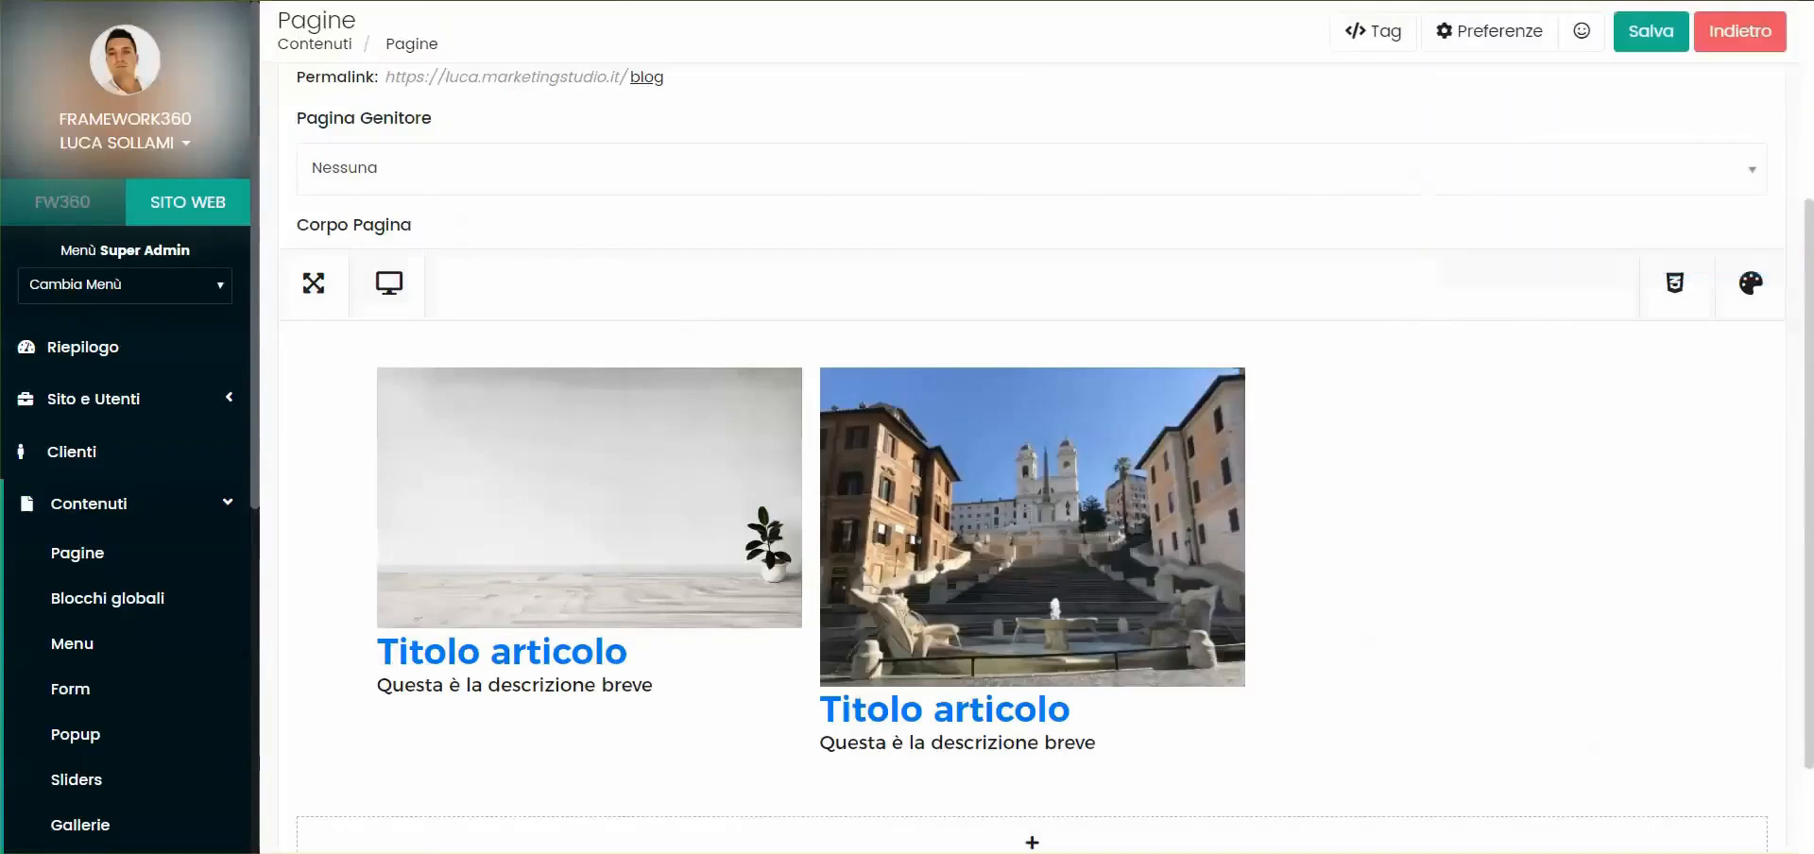
Open the page "Pagina articolo blog" from the site's page list for editing and go to its body content
{"action": "left_click", "coordinate": [102, 546]}
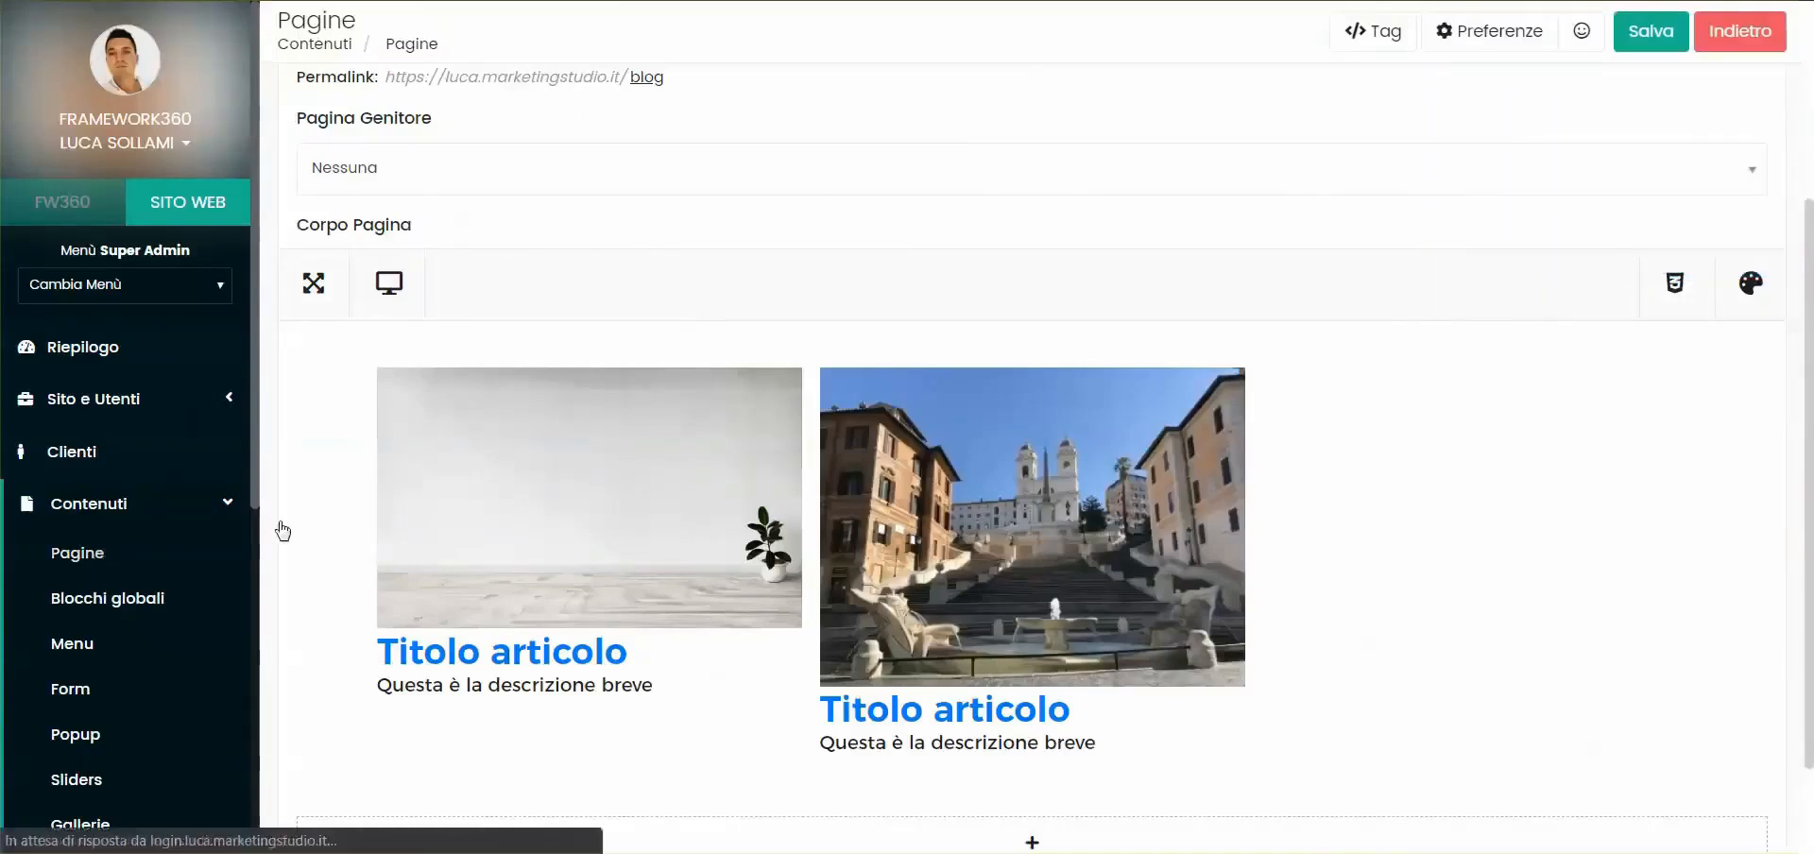
{"action": "scroll", "coordinate": [463, 257], "scroll_direction": "down", "scroll_amount": 4}
{"action": "left_click", "coordinate": [463, 257]}
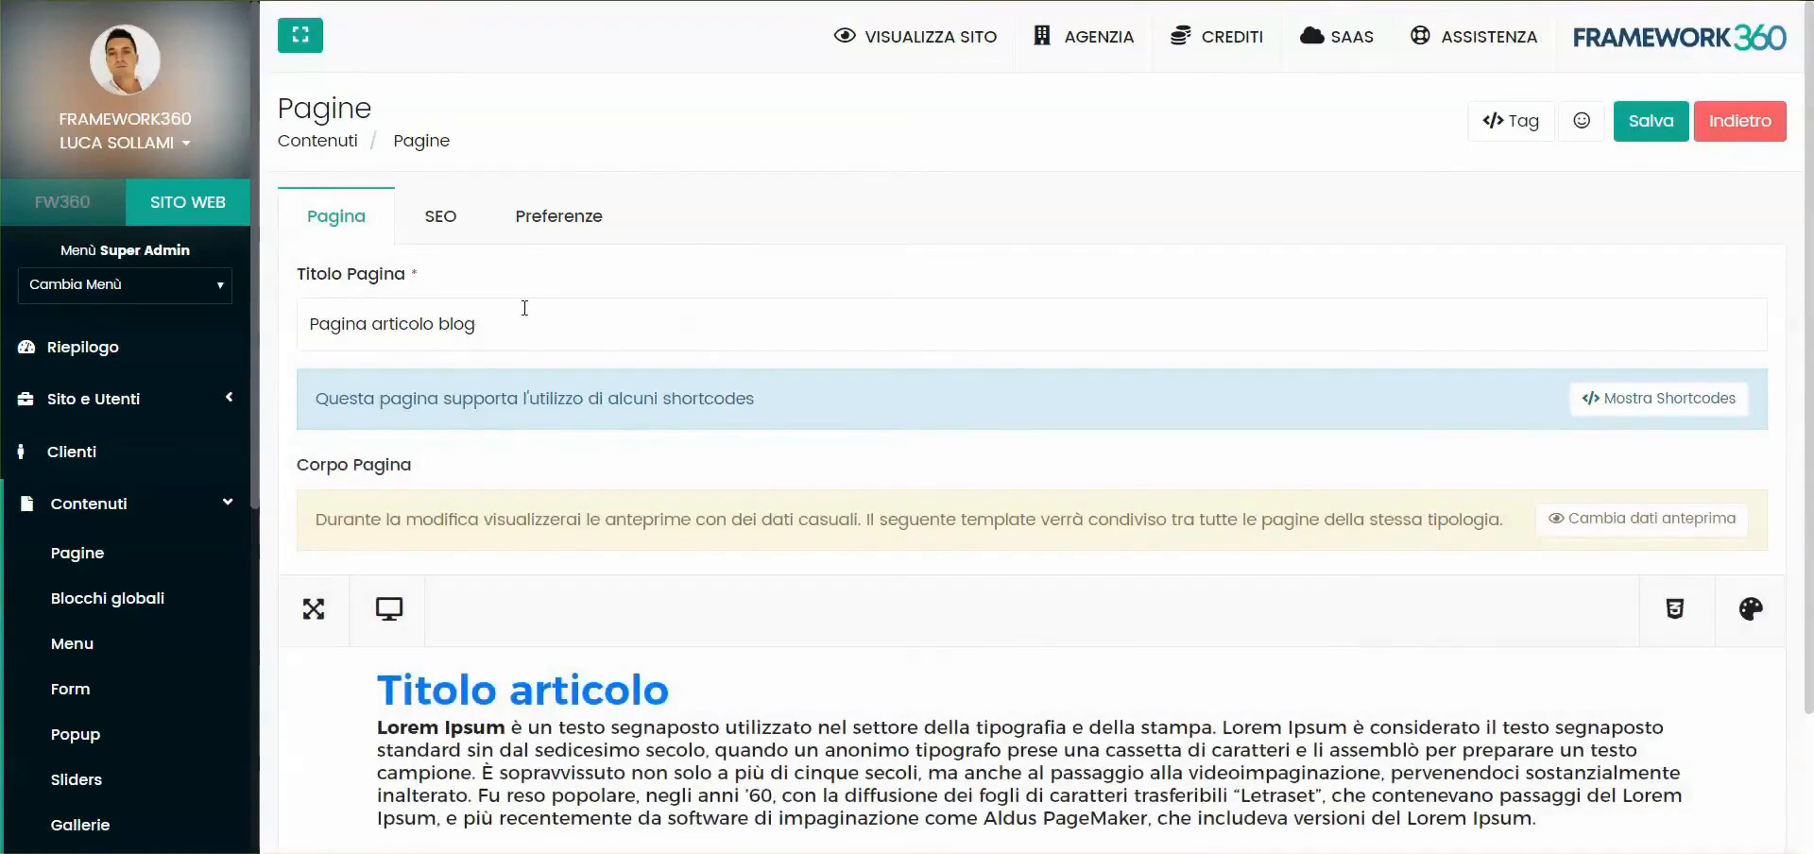
{"action": "scroll", "coordinate": [503, 317], "scroll_direction": "down", "scroll_amount": 2}
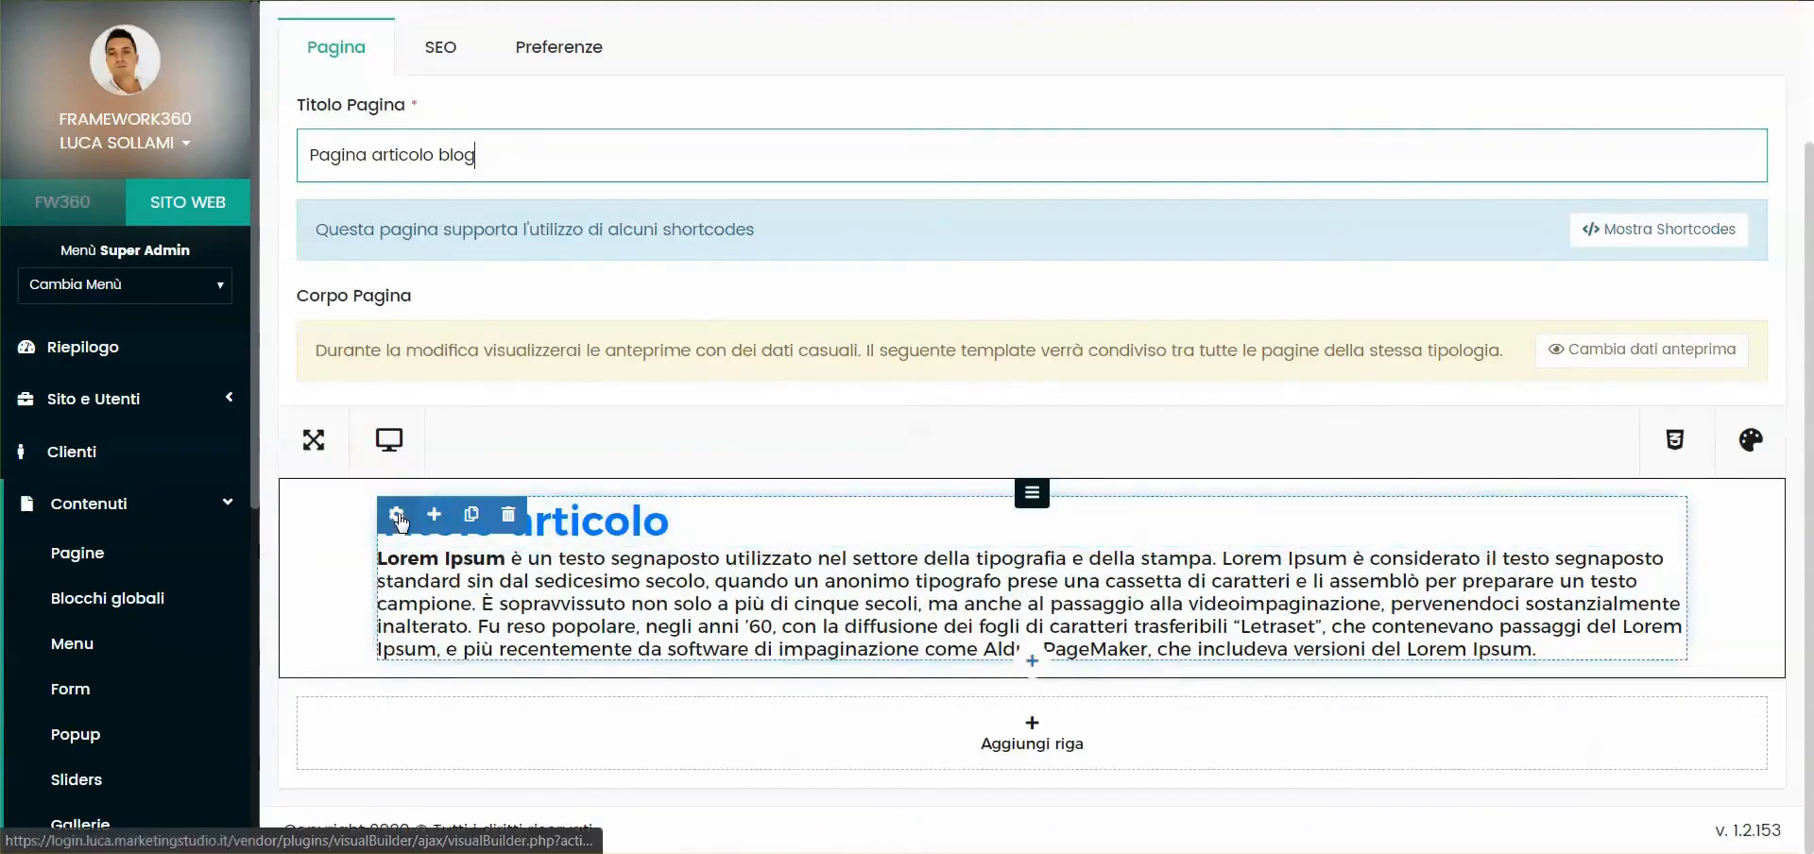
Delete the column holding the existing article content and add an Immagine Articolo element with its default settings to the empty row
{"action": "left_click", "coordinate": [1002, 66]}
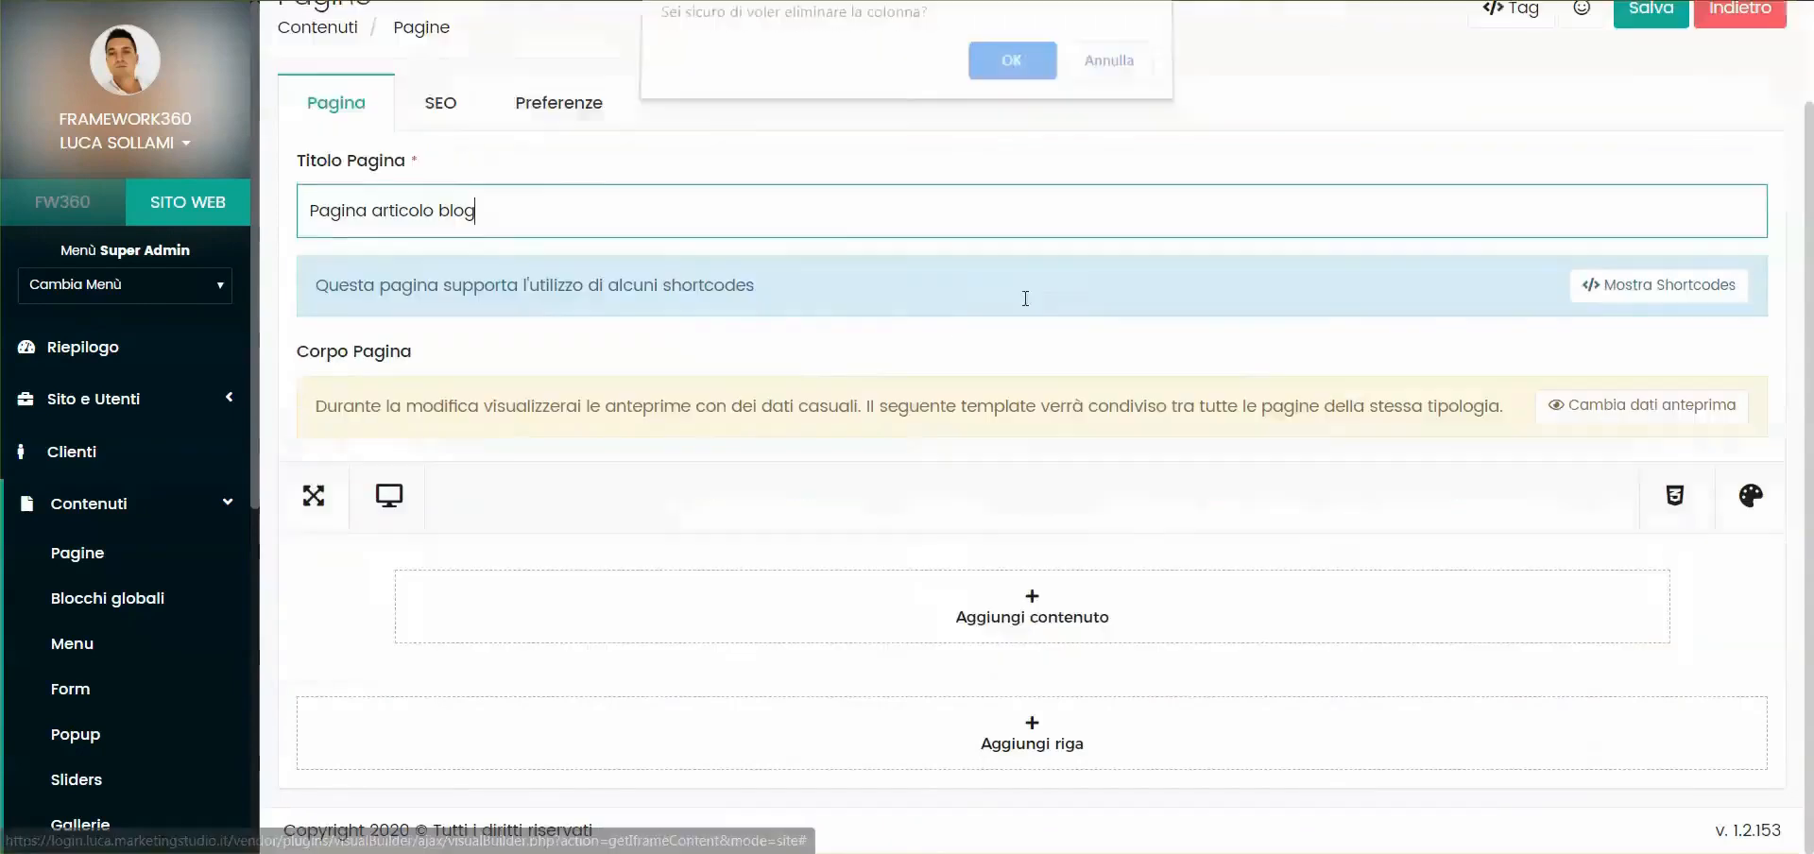
{"action": "left_click", "coordinate": [1032, 597]}
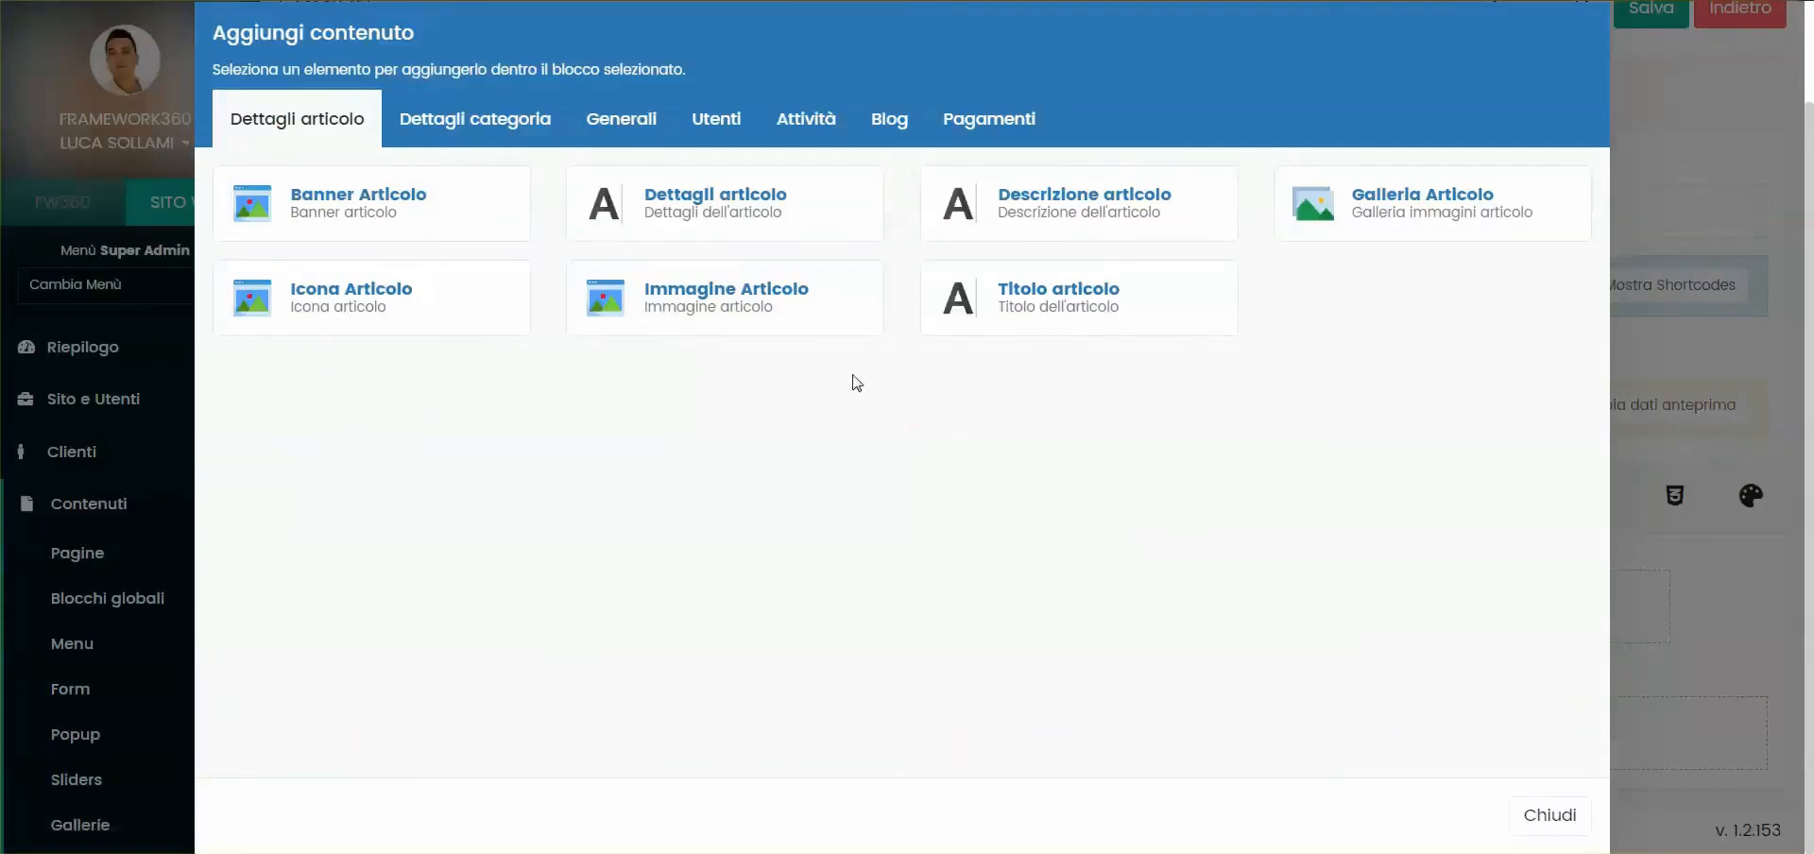
{"action": "left_click", "coordinate": [629, 316]}
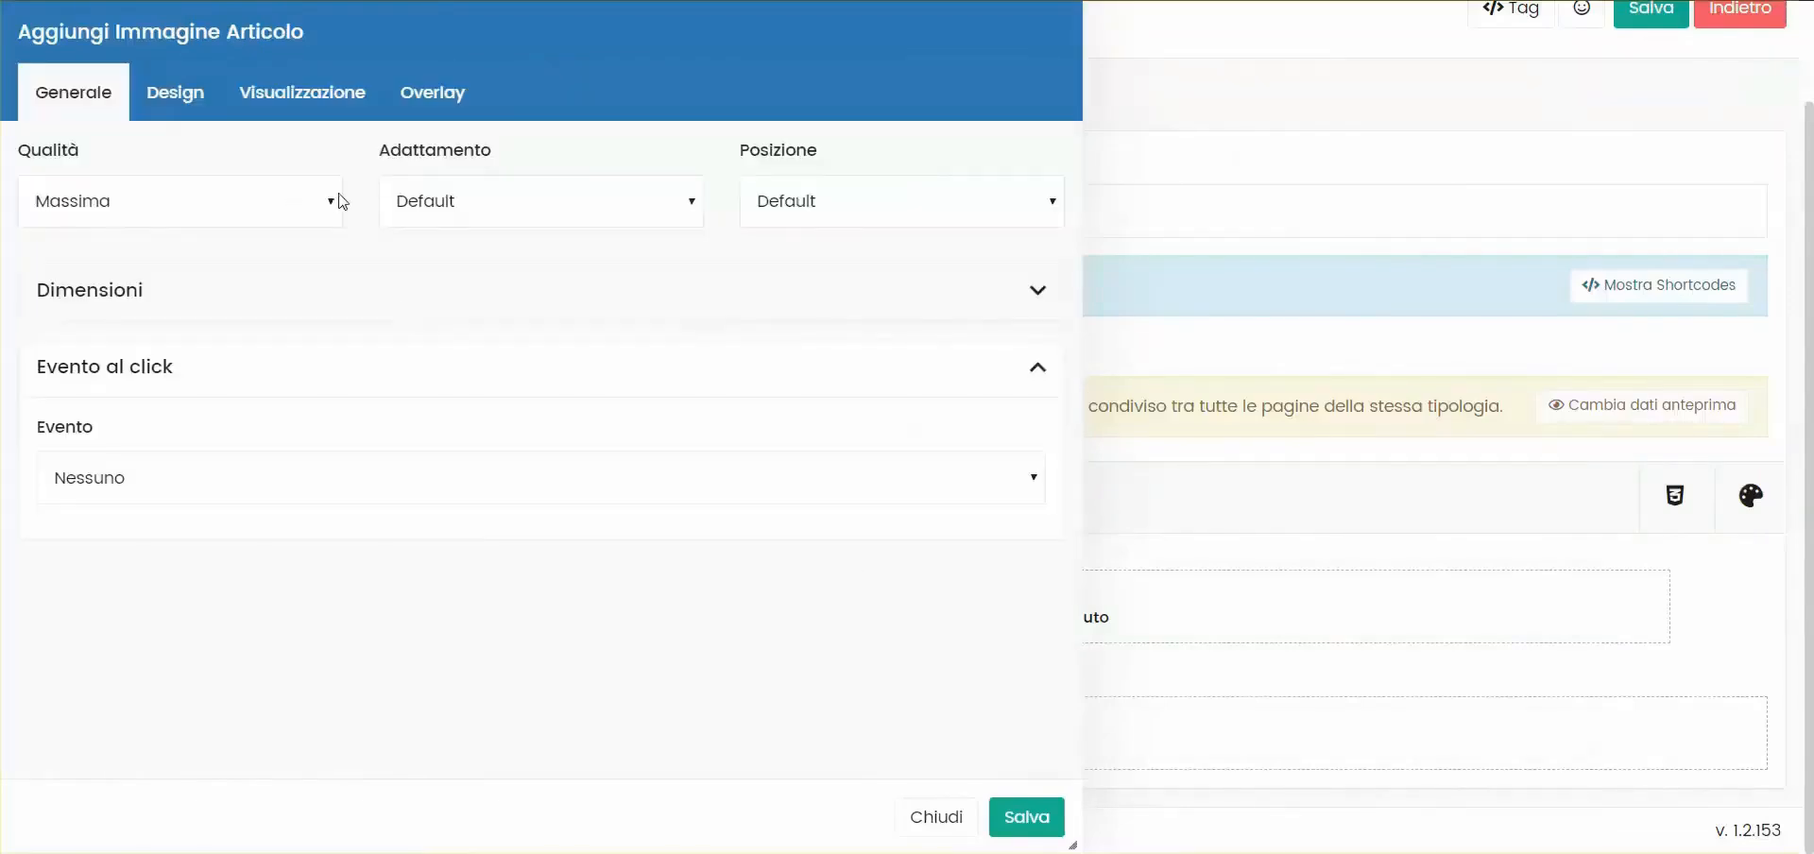
{"action": "left_click", "coordinate": [1027, 816]}
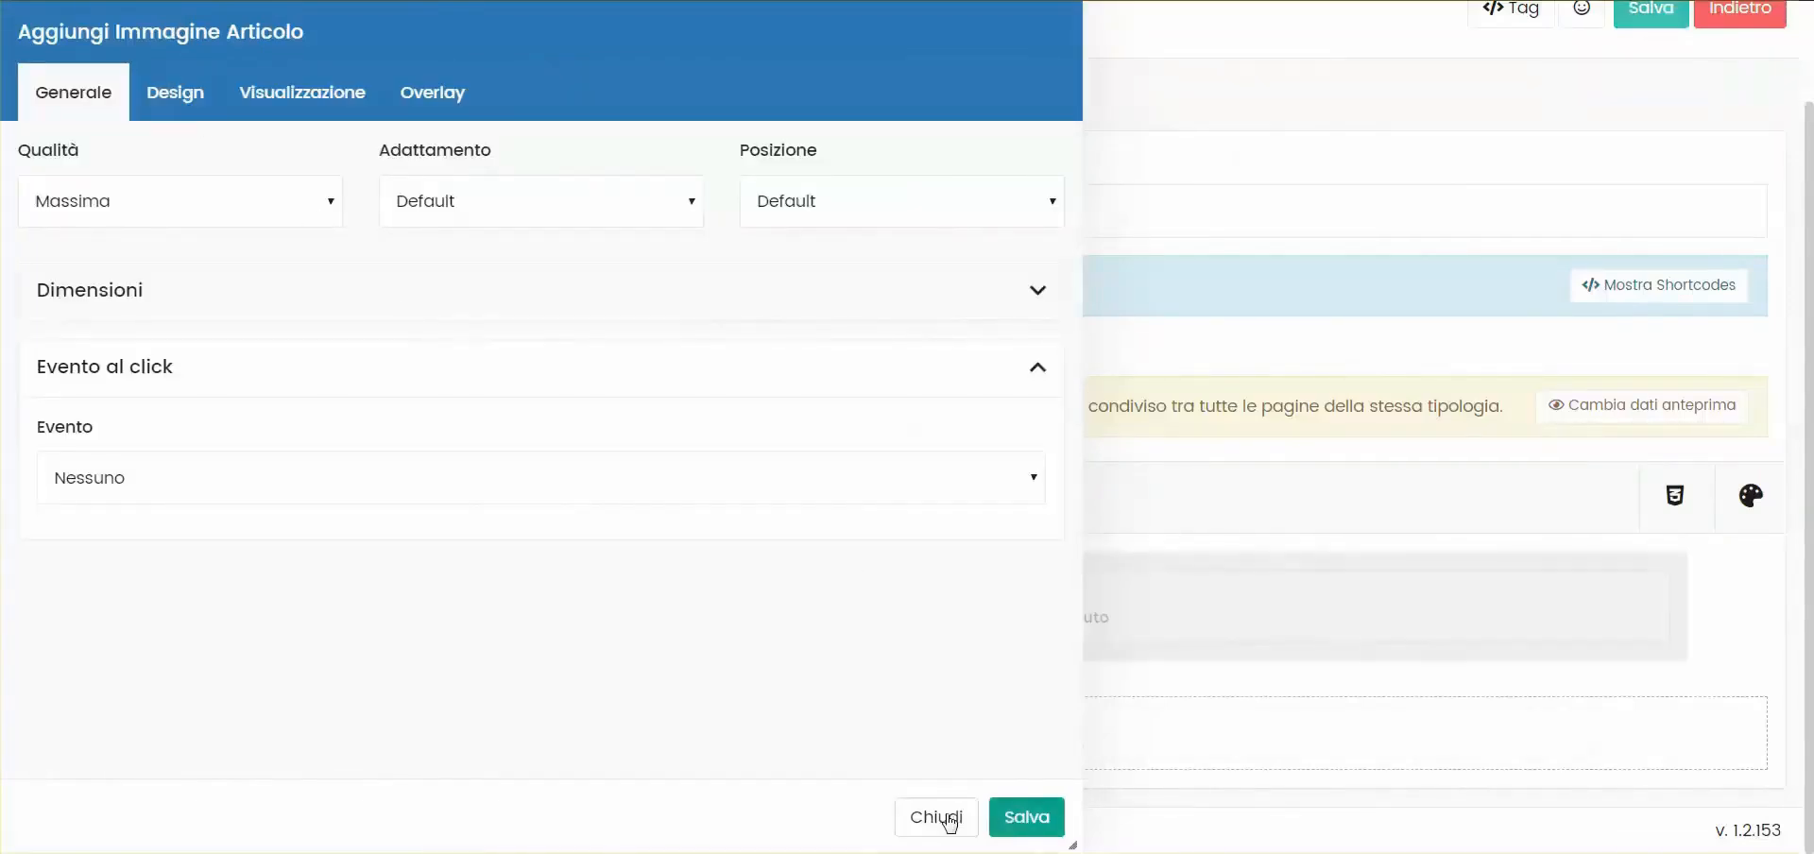
{"action": "left_click", "coordinate": [945, 818]}
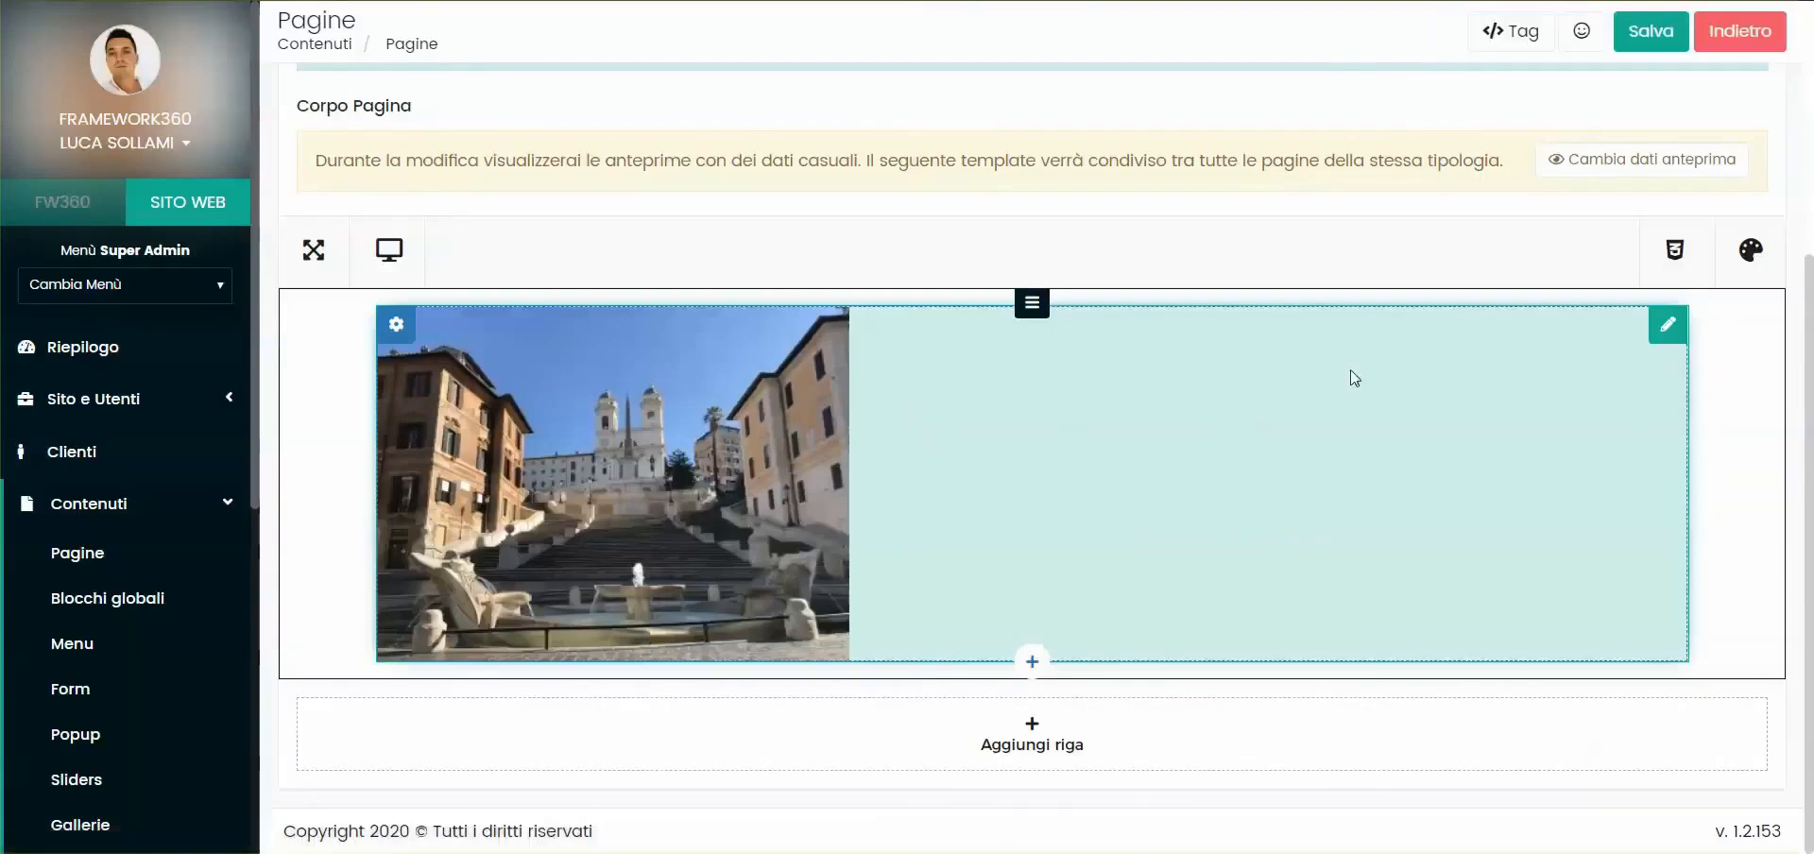
Centre the article image and add a Titolo articolo element below it with the element tag h2
{"action": "left_click", "coordinate": [1655, 331]}
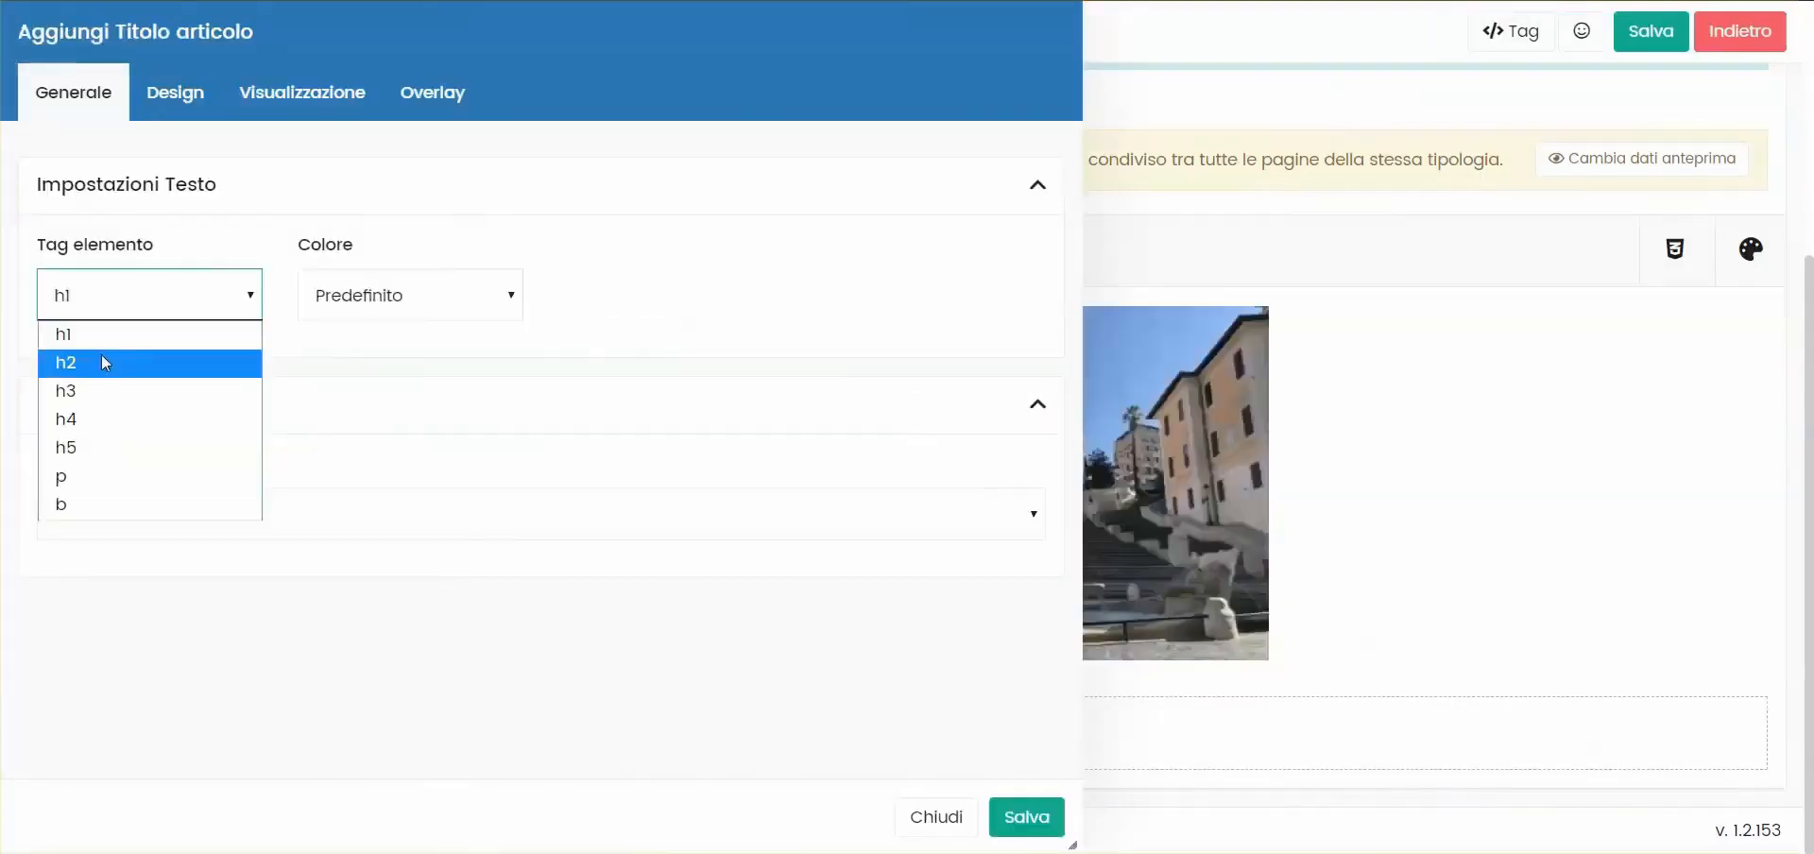
{"action": "left_click", "coordinate": [82, 357]}
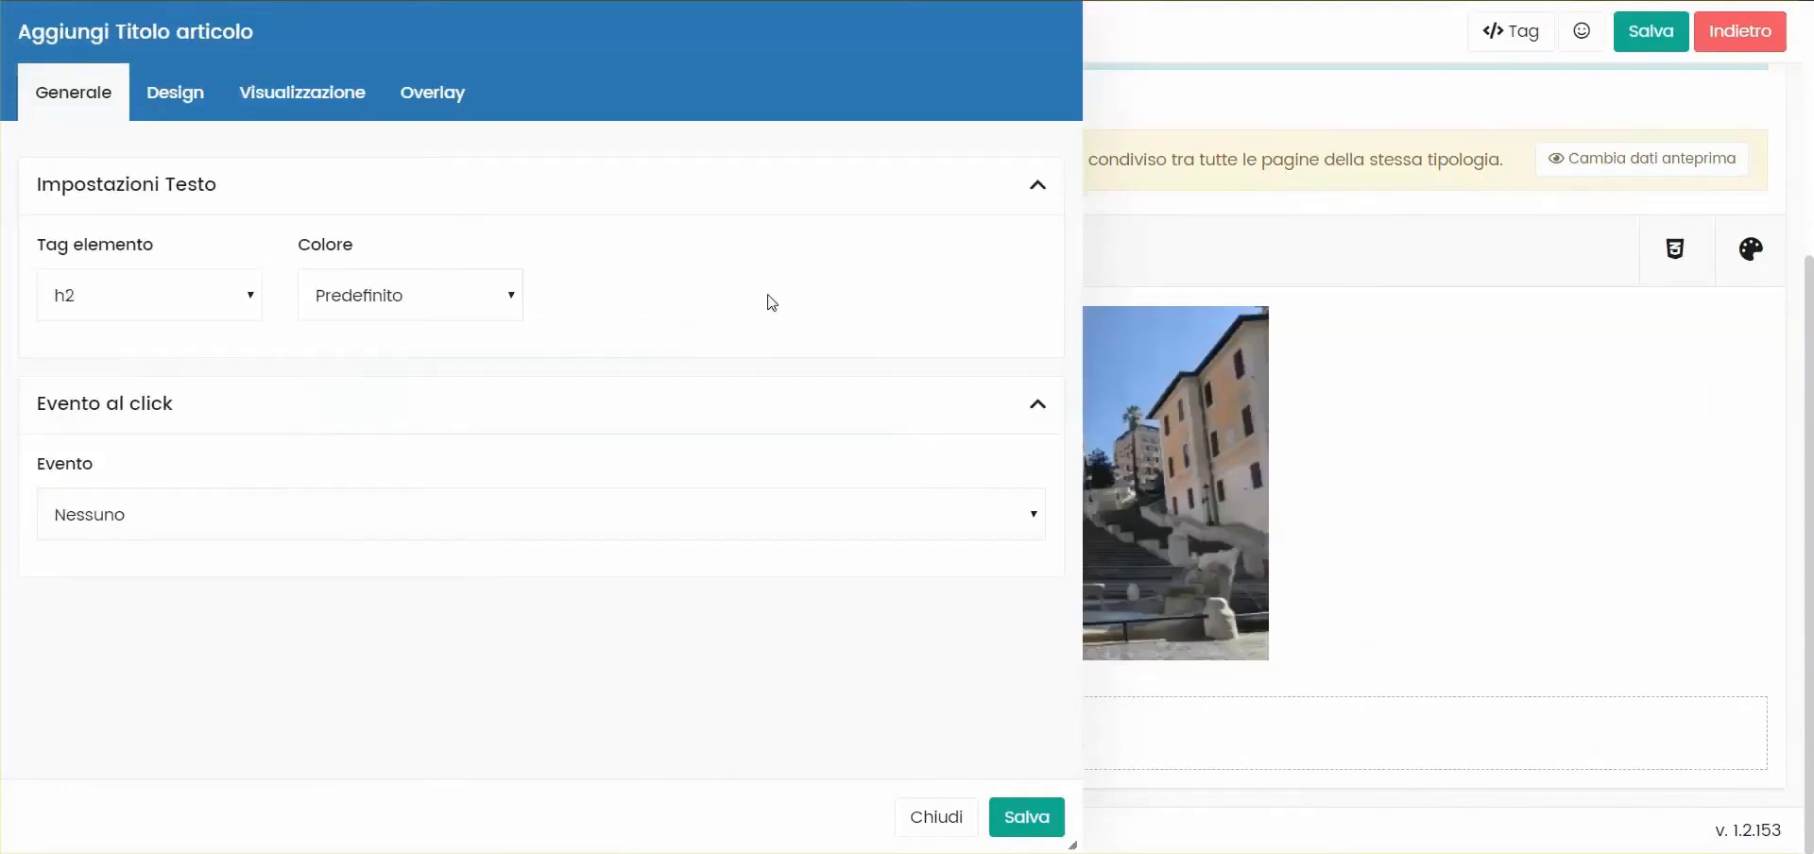
{"action": "left_click", "coordinate": [1028, 829]}
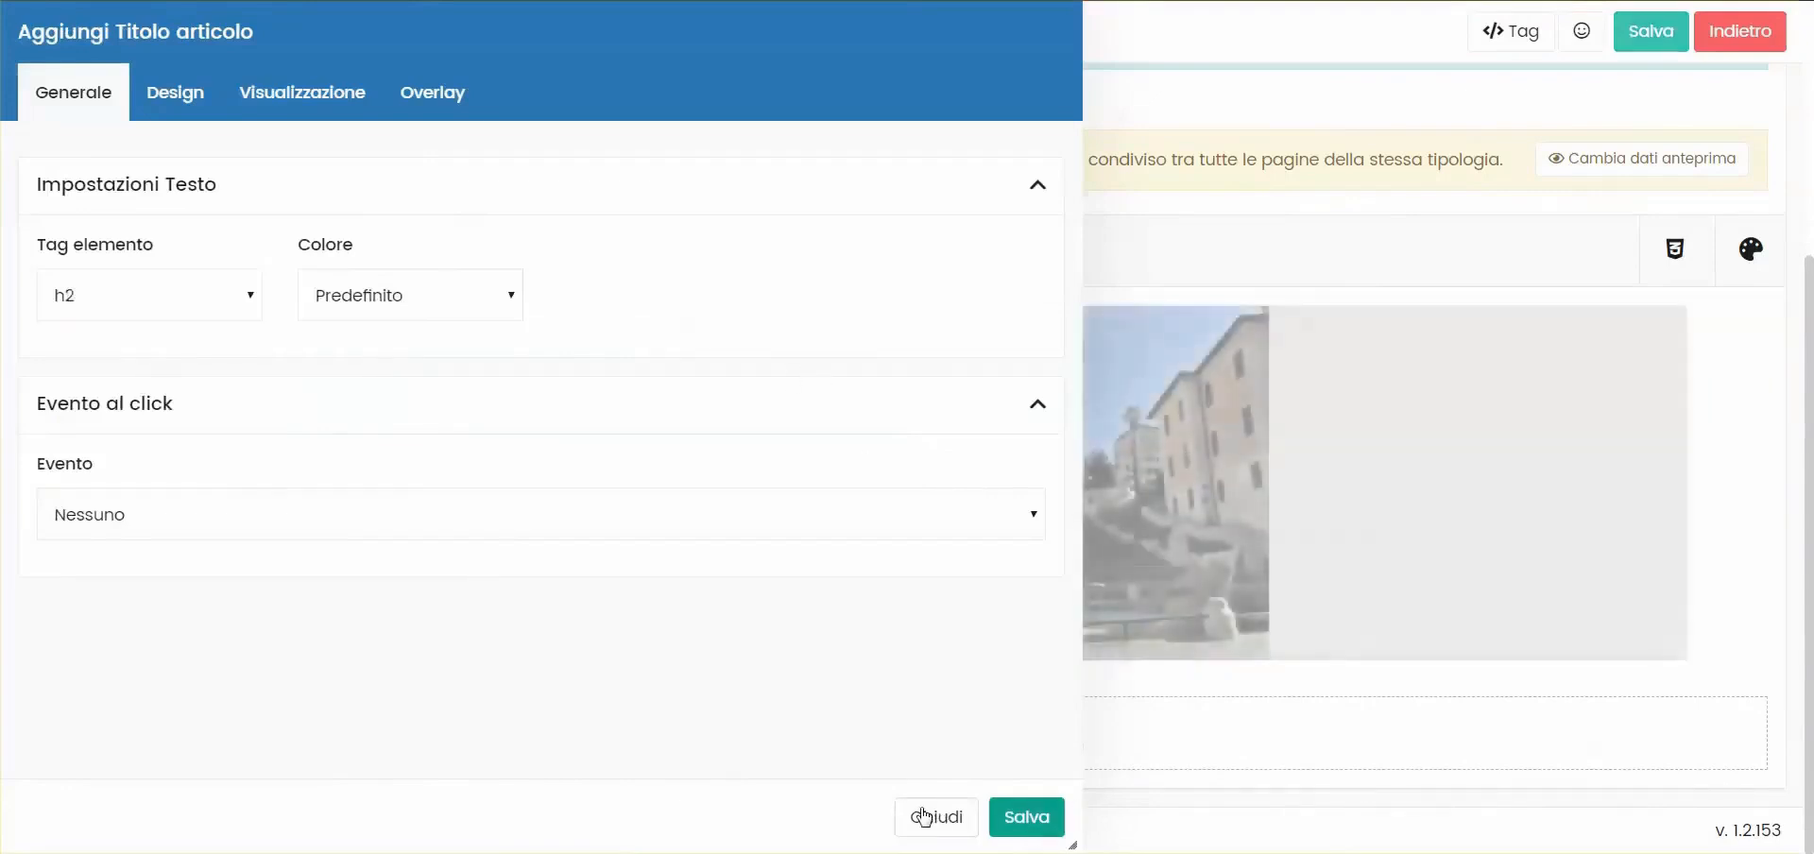
{"action": "left_click", "coordinate": [931, 816]}
Add a Dettagli articolo element below the article title, keeping its click event at Nessuno, and save it
{"action": "scroll", "coordinate": [1001, 619], "scroll_direction": "down", "scroll_amount": 1}
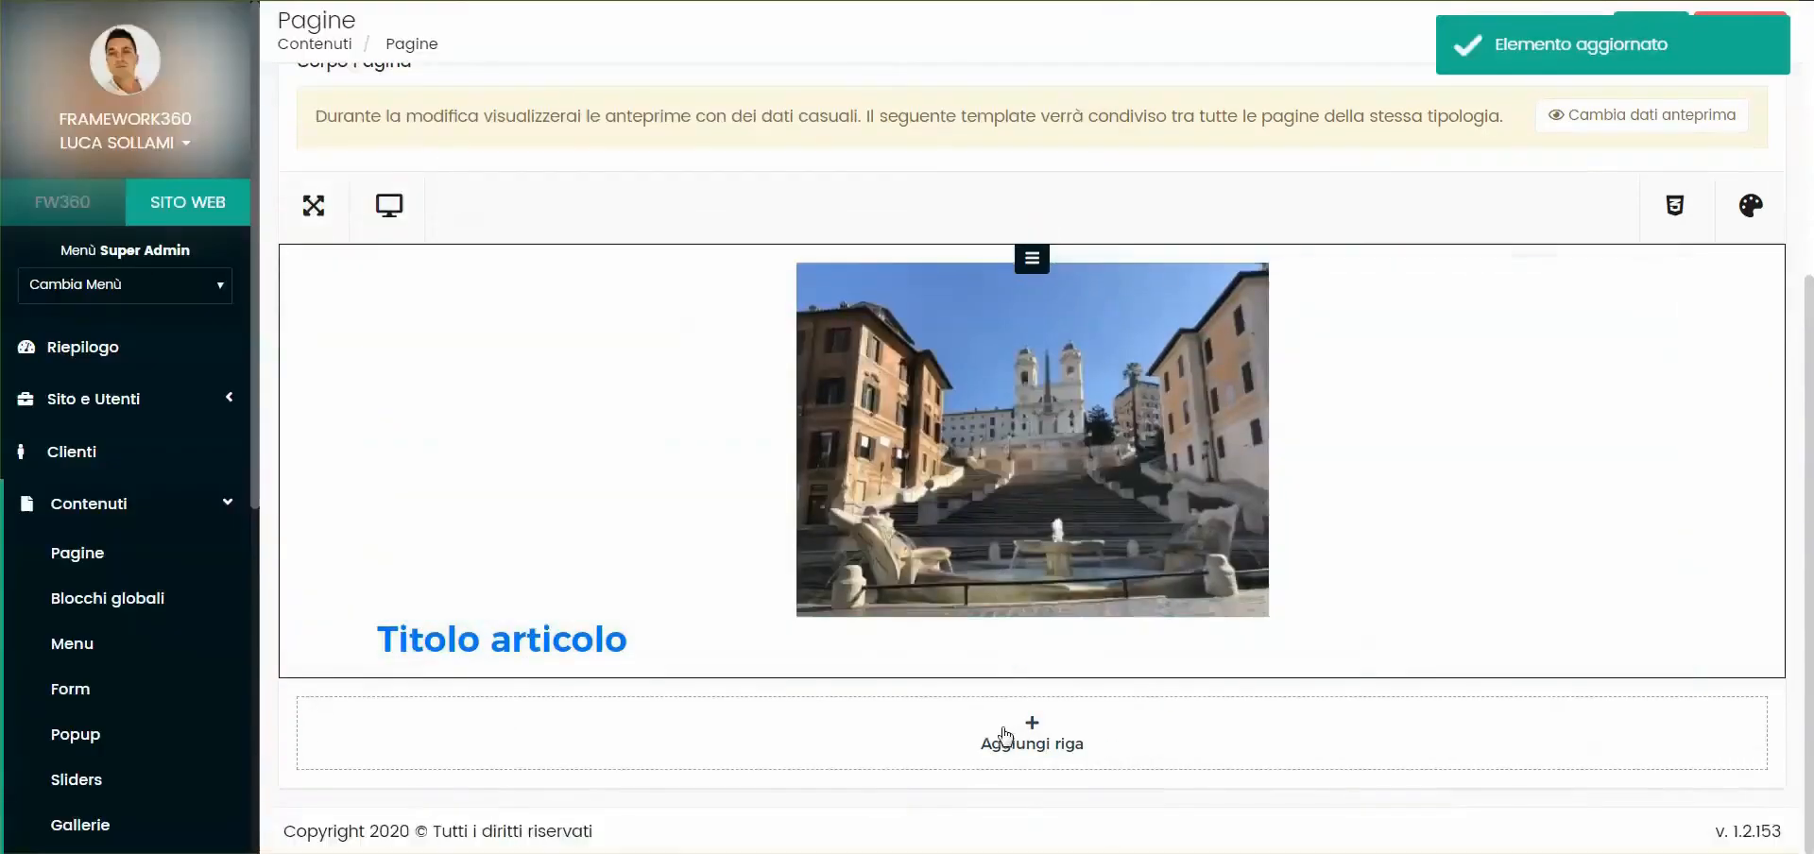
{"action": "left_click", "coordinate": [1031, 661]}
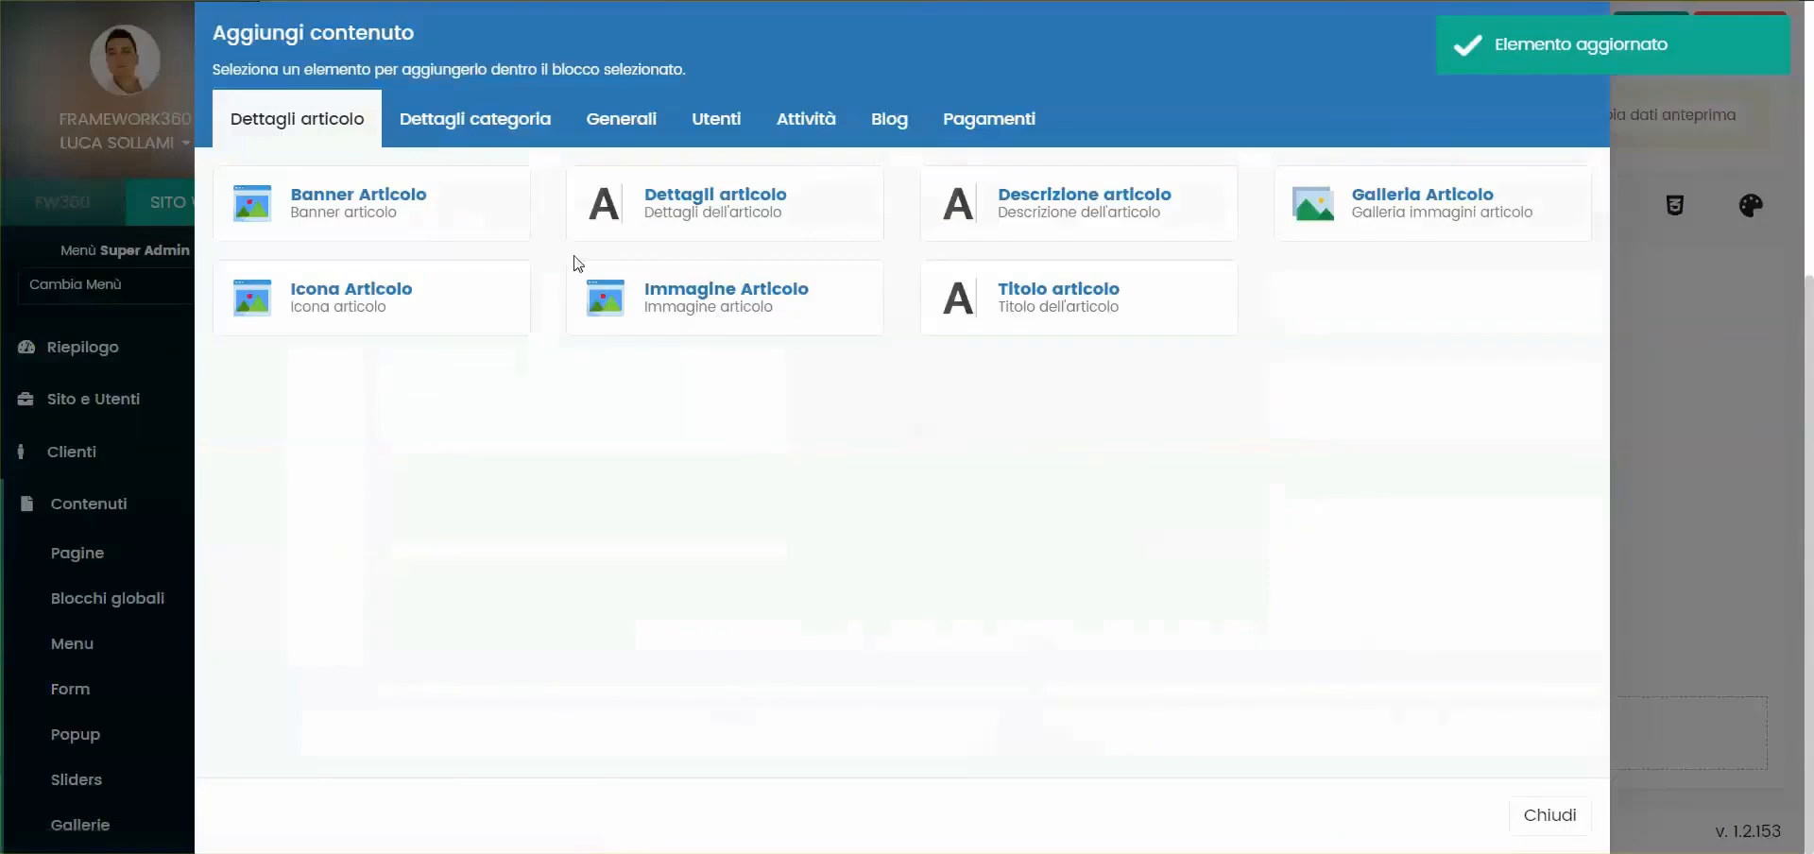
{"action": "left_click", "coordinate": [708, 231]}
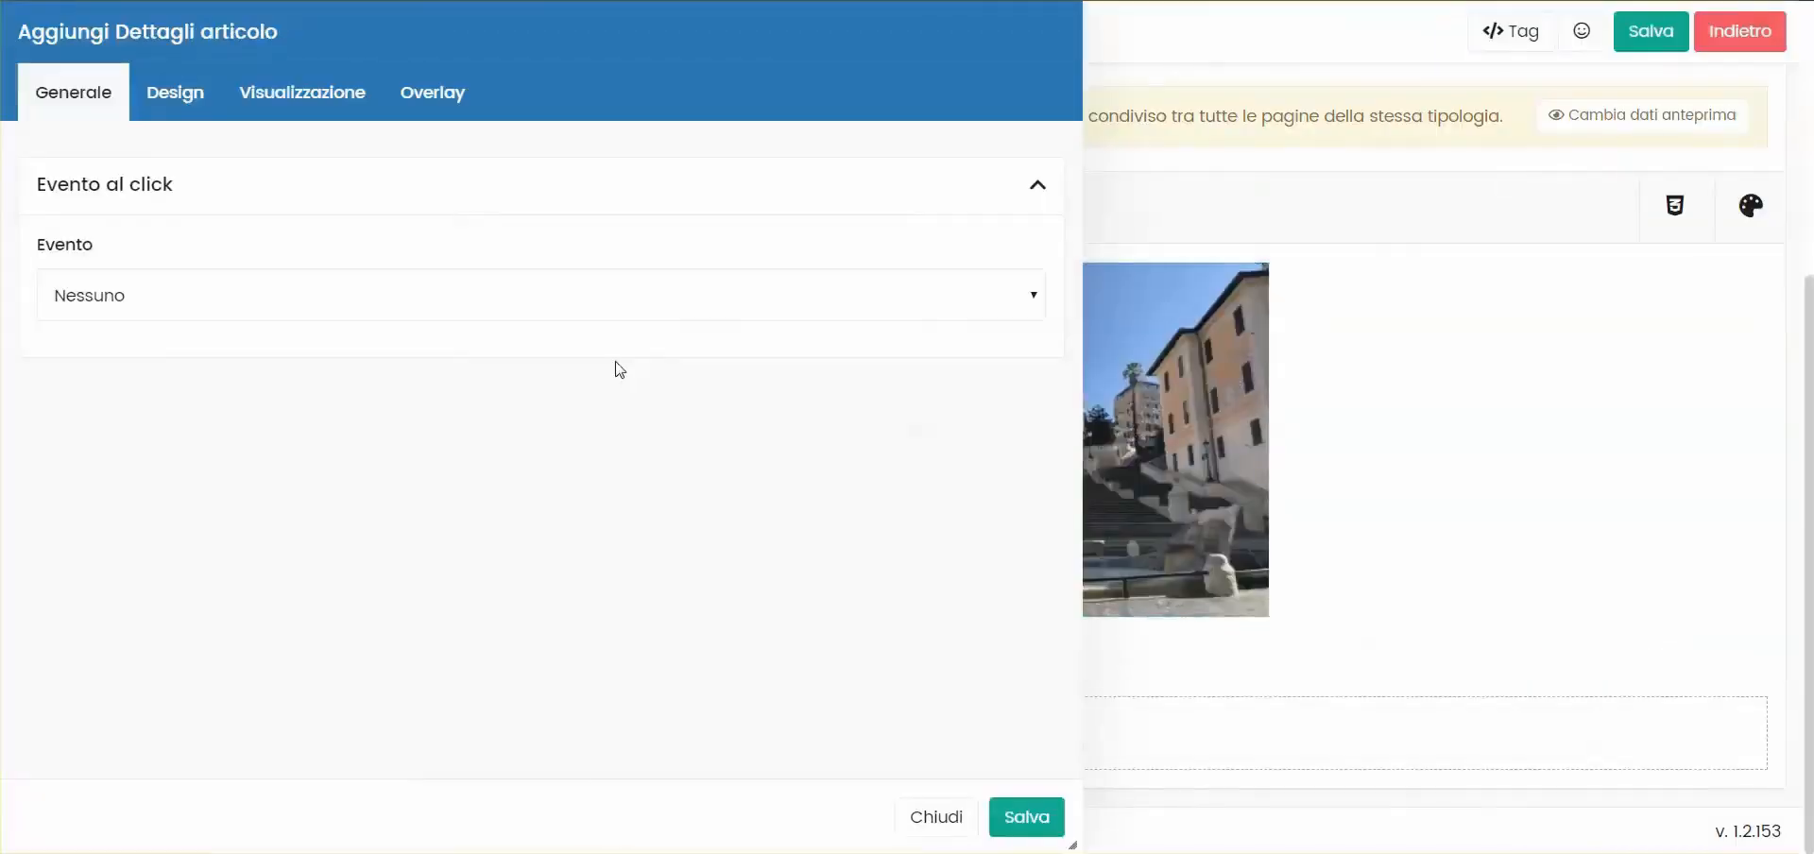
{"action": "left_click", "coordinate": [1026, 816]}
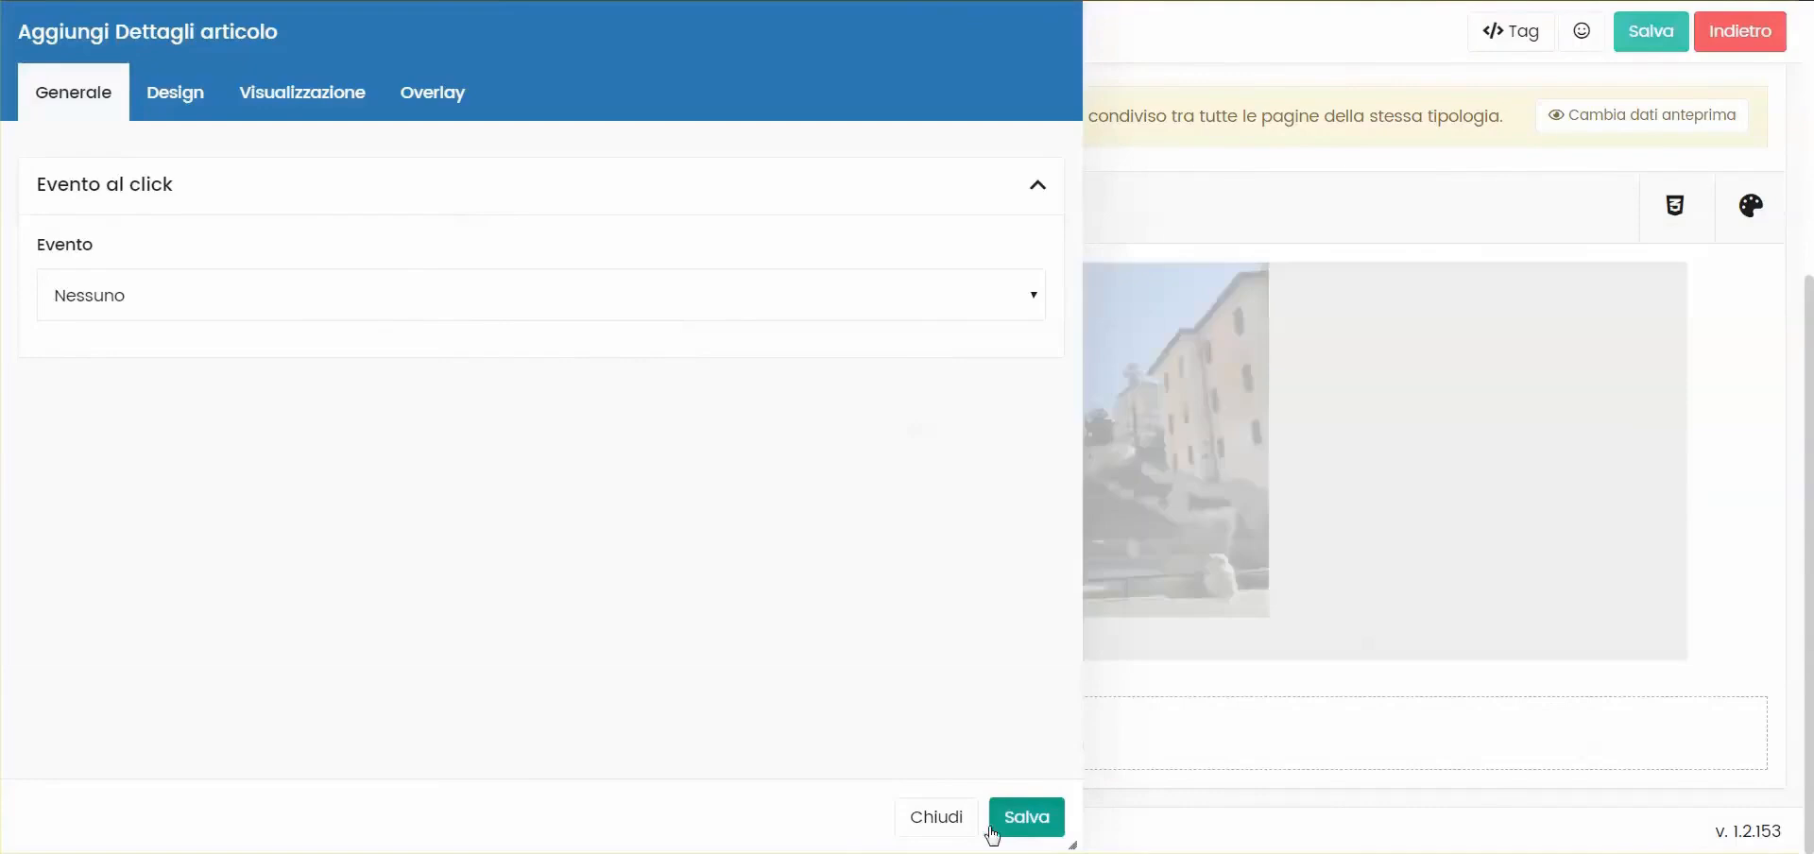
{"action": "left_click", "coordinate": [915, 805]}
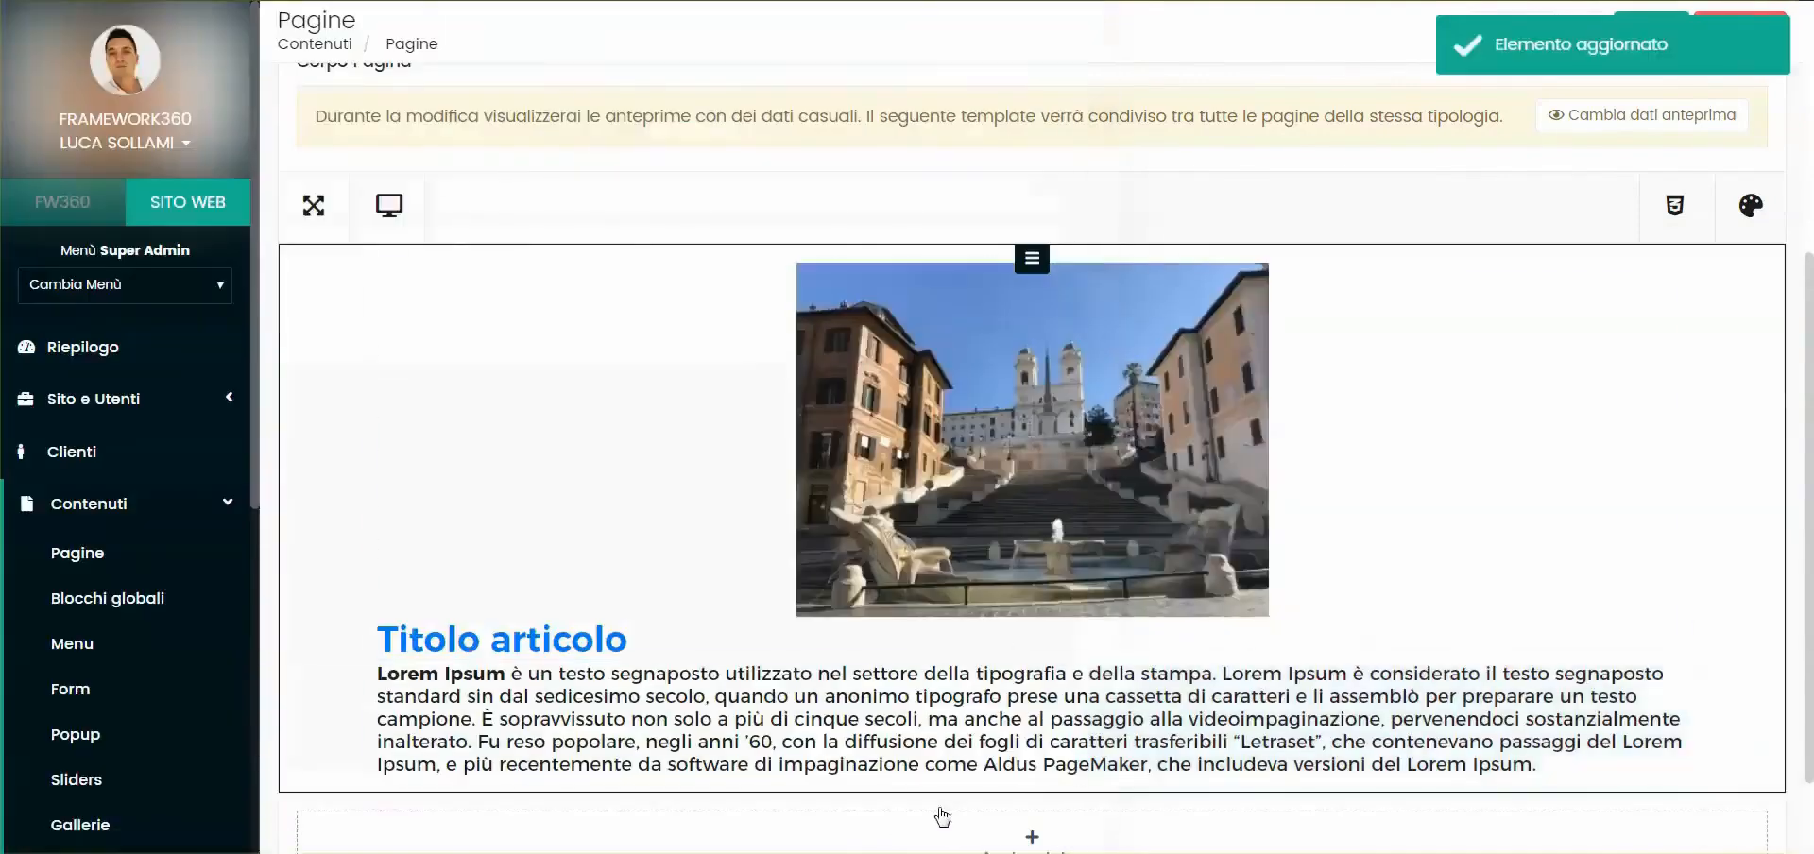